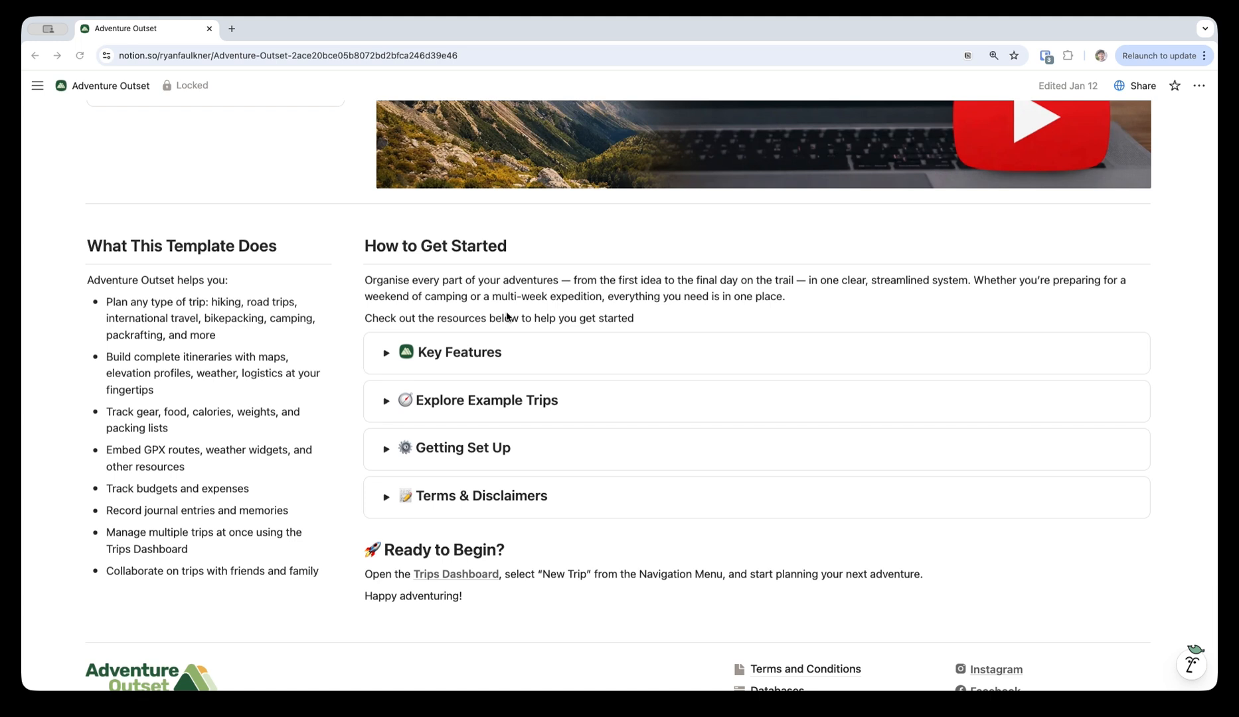
# Step: Look over the Adventure Outset home page, from the welcome banner and navigation to the getting-started resources and footer links
pyautogui.scroll(3, 507, 317)
pyautogui.scroll(10, 506, 316)
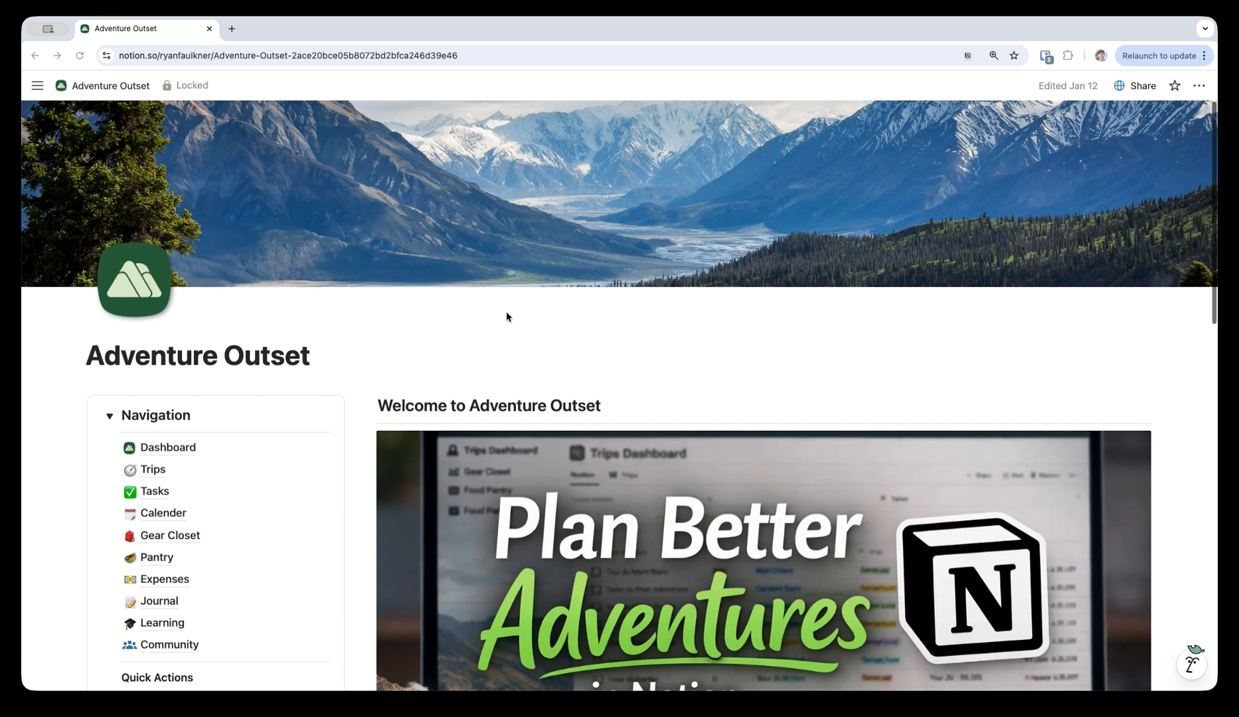
pyautogui.scroll(-7, 506, 316)
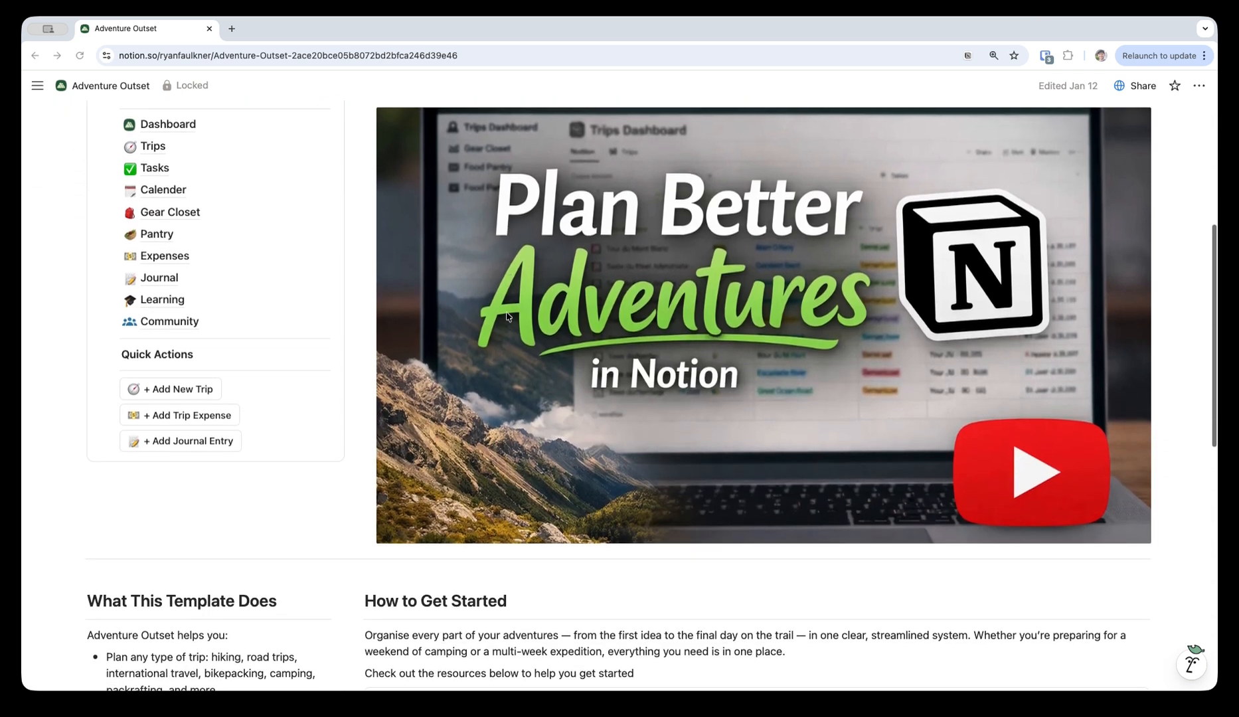
pyautogui.scroll(-6, 506, 316)
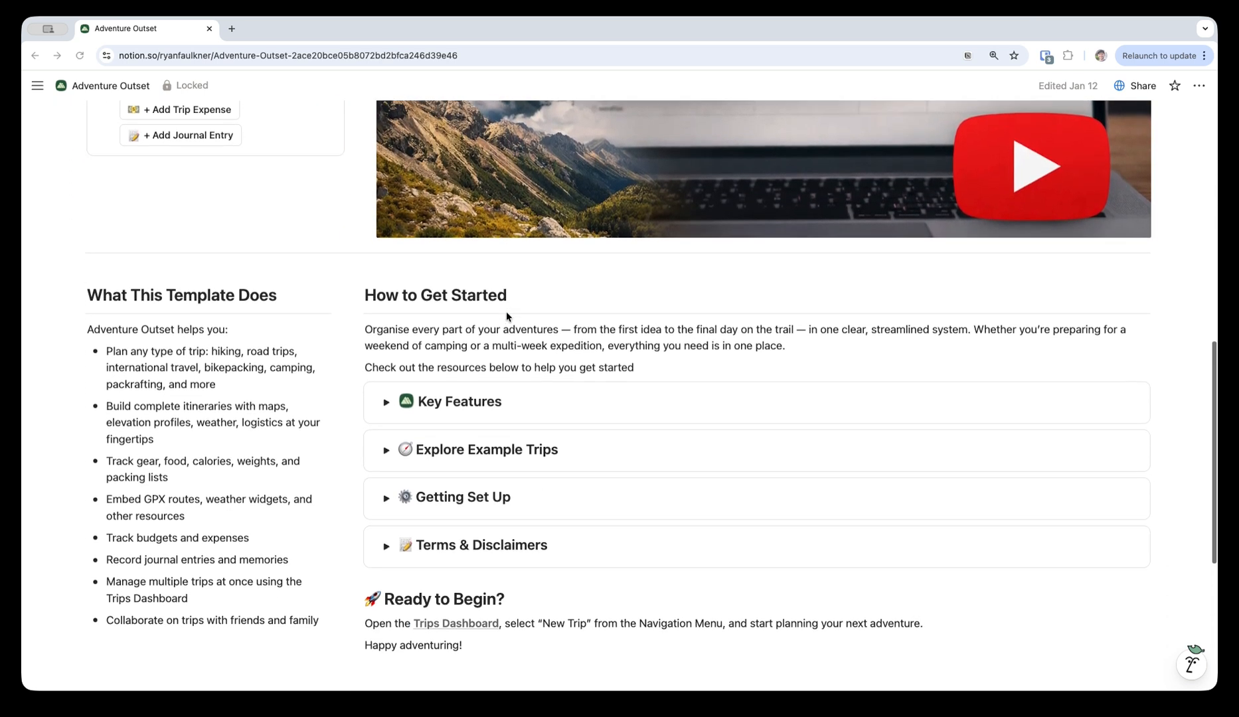
pyautogui.scroll(-3, 505, 316)
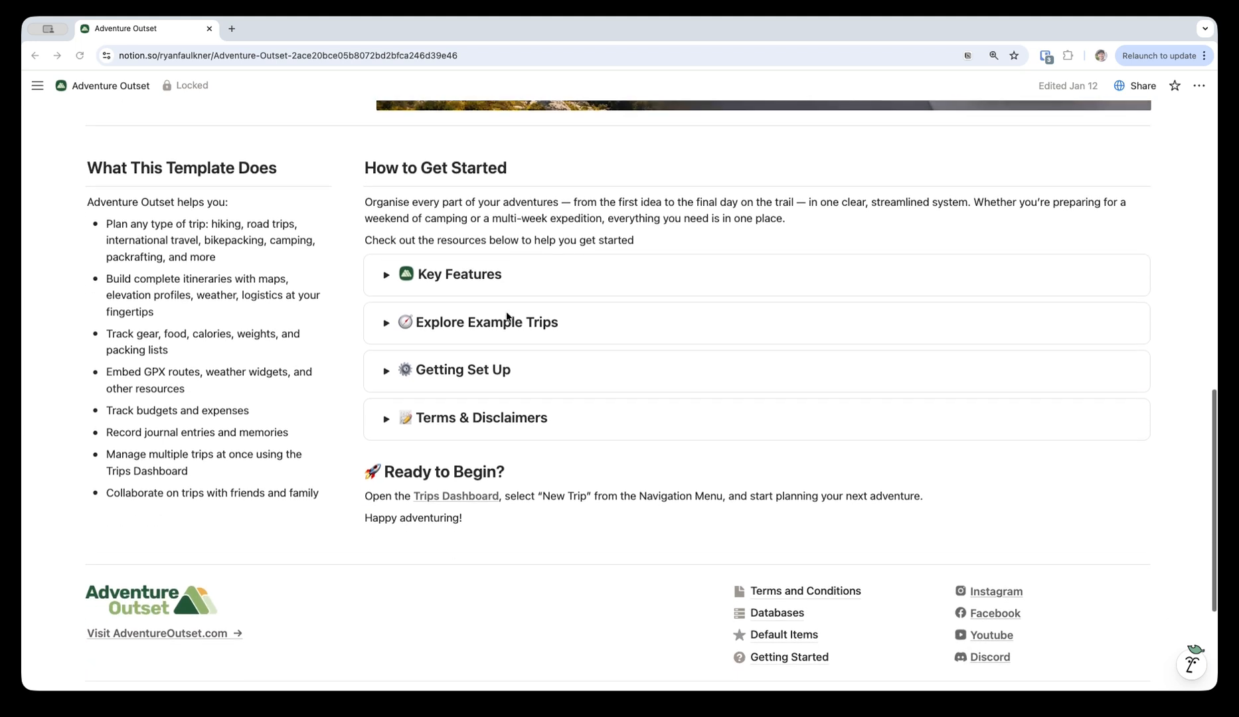
pyautogui.scroll(12, 506, 316)
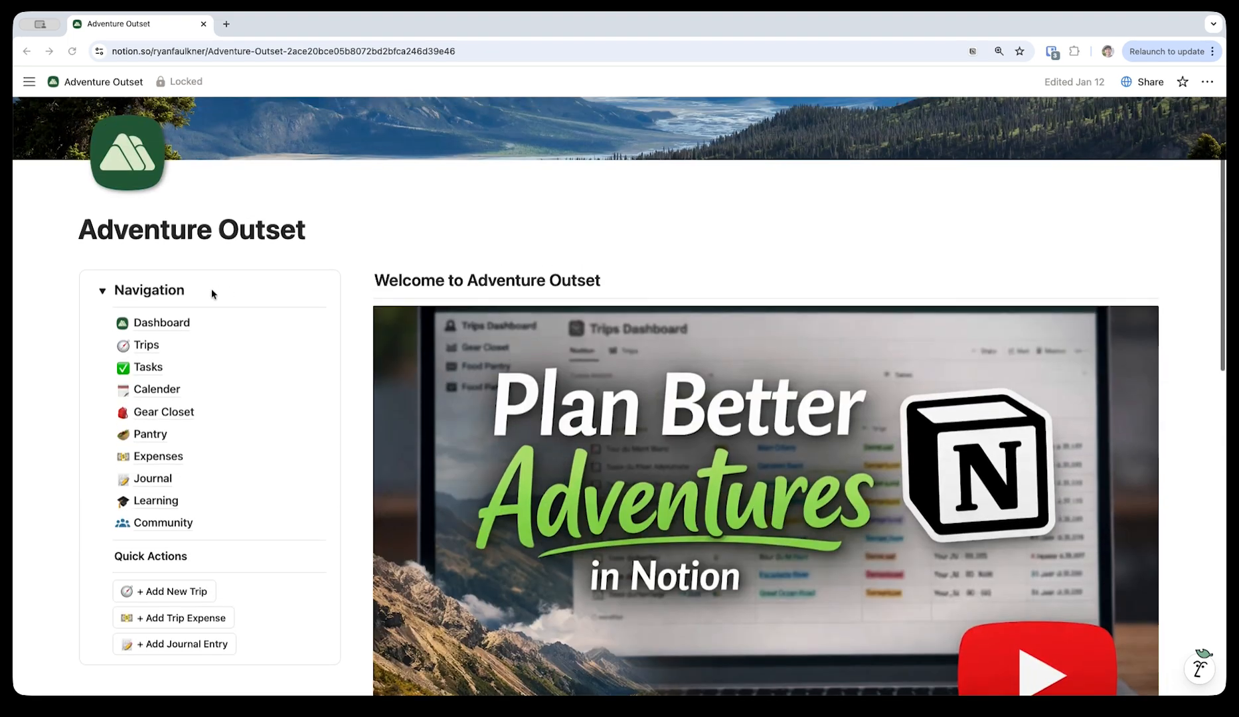
# Step: Open the Dashboard page and examine its upcoming tasks and booked trips
pyautogui.click(170, 322)
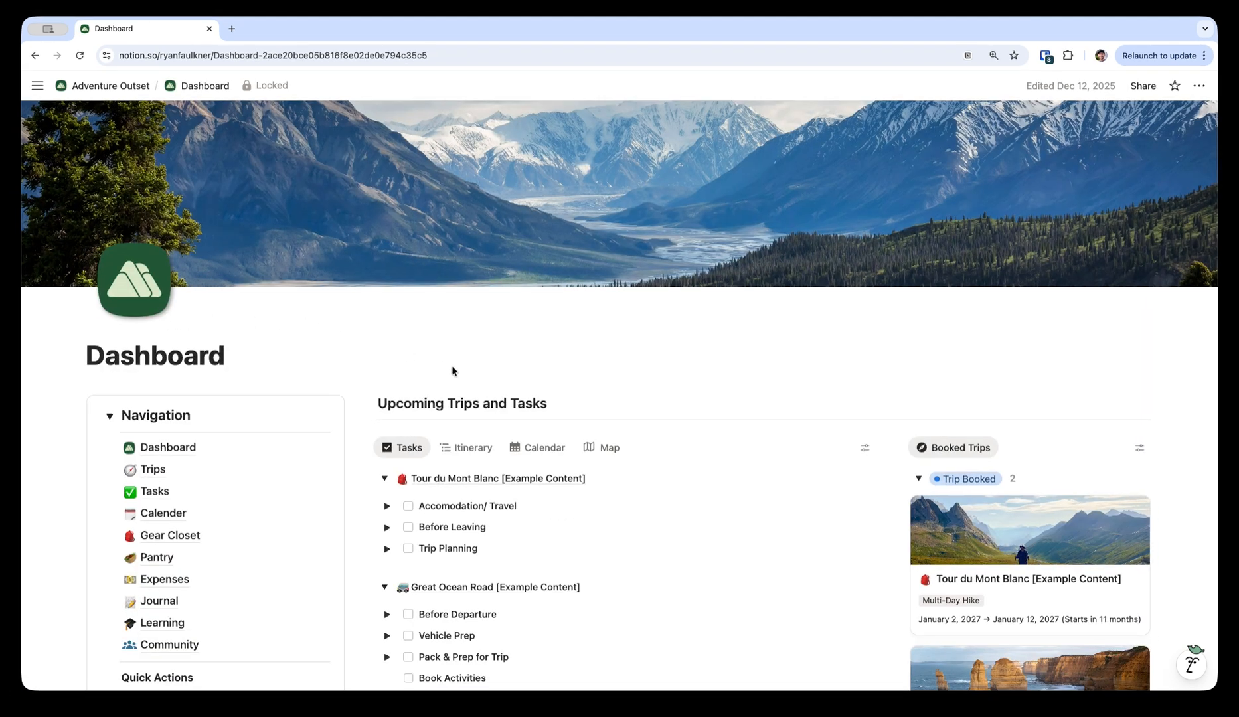
pyautogui.scroll(-3, 503, 394)
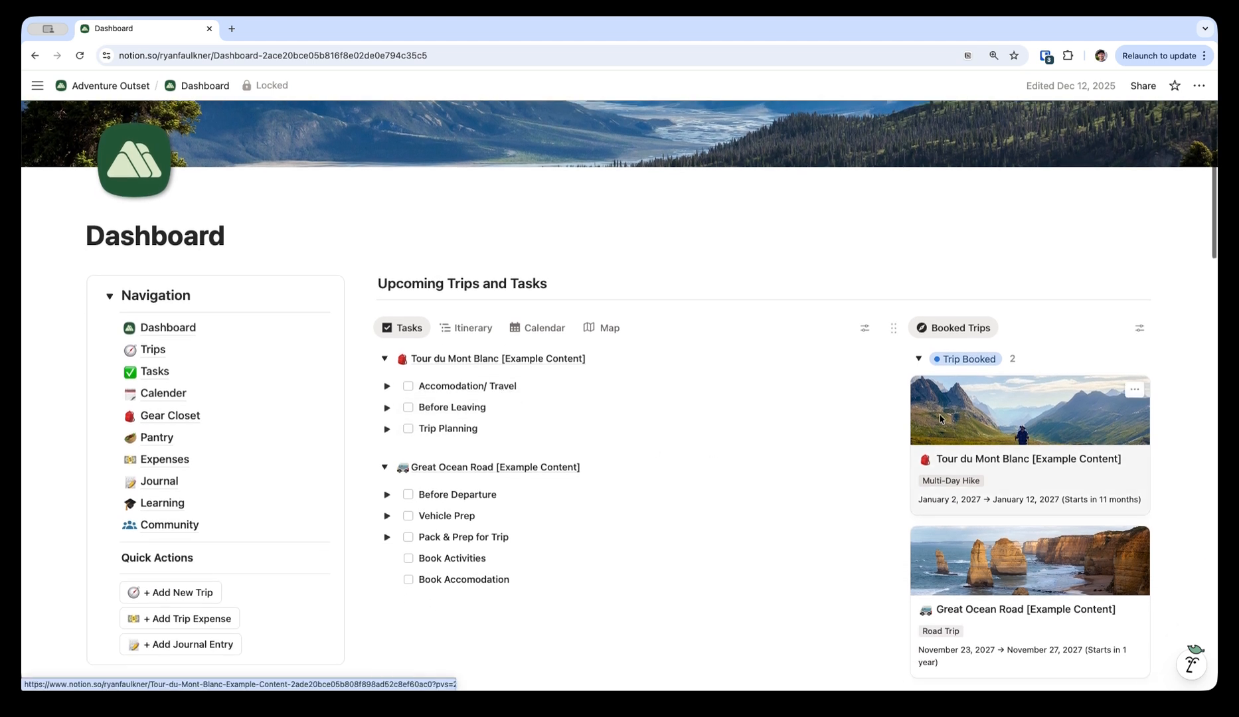
pyautogui.scroll(-2, 949, 445)
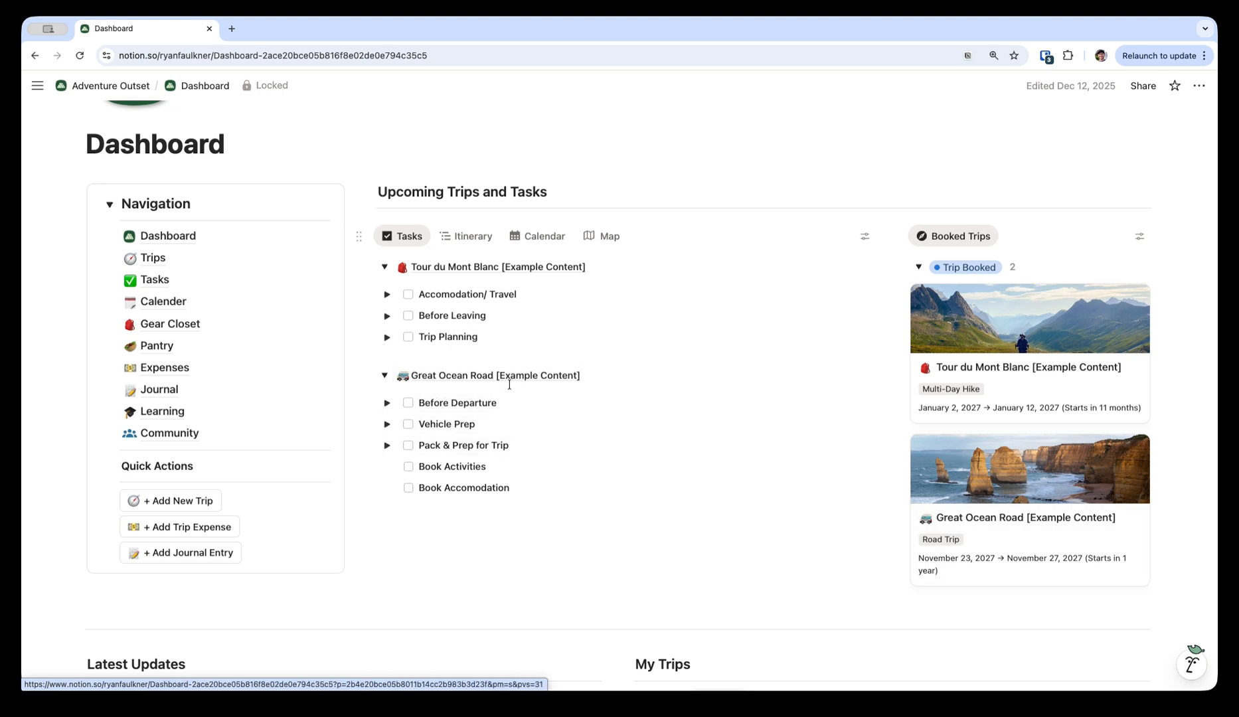
# Step: View the upcoming trips as itinerary, calendar and map, and preview the Tour du Mont Blanc trip from its map marker
pyautogui.click(467, 239)
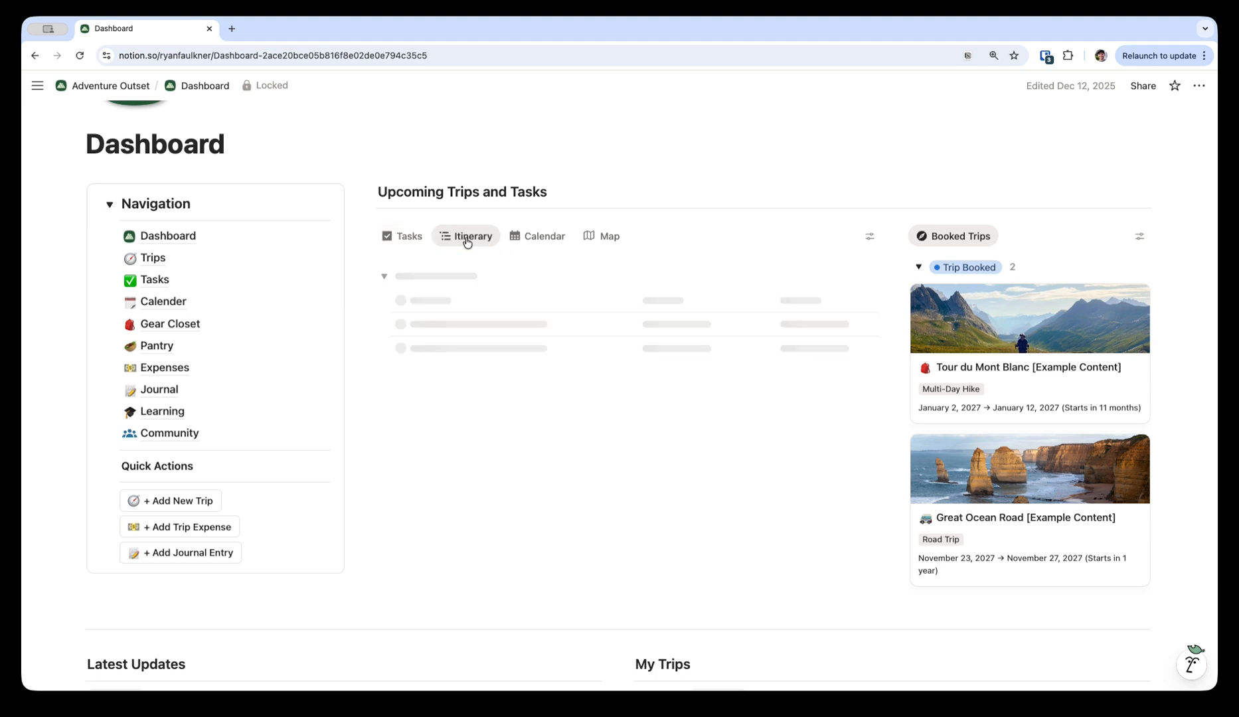
pyautogui.click(530, 239)
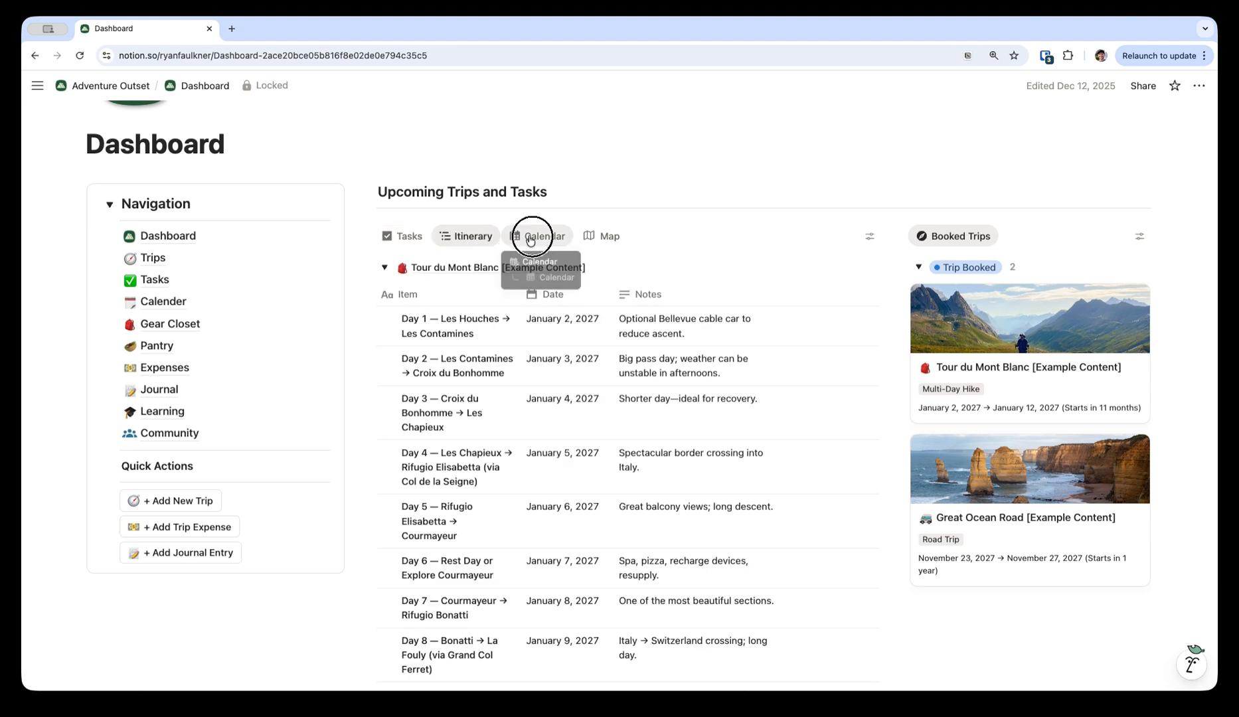
pyautogui.click(593, 241)
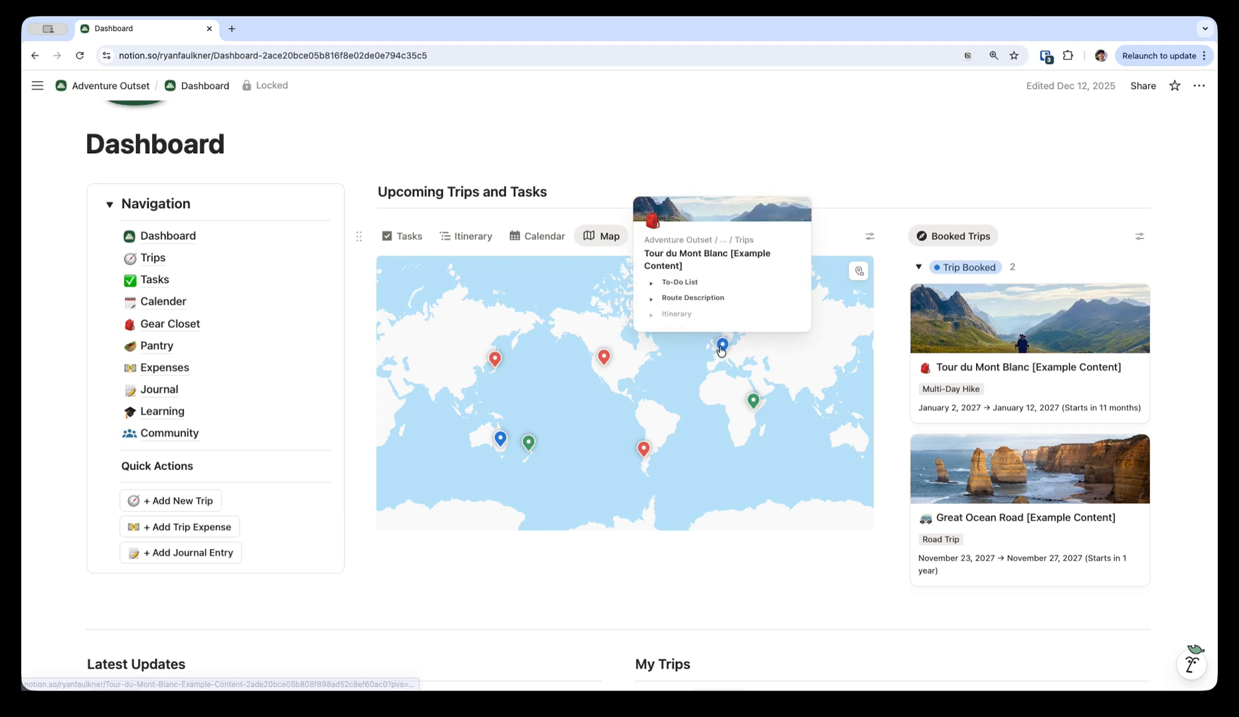
pyautogui.click(720, 346)
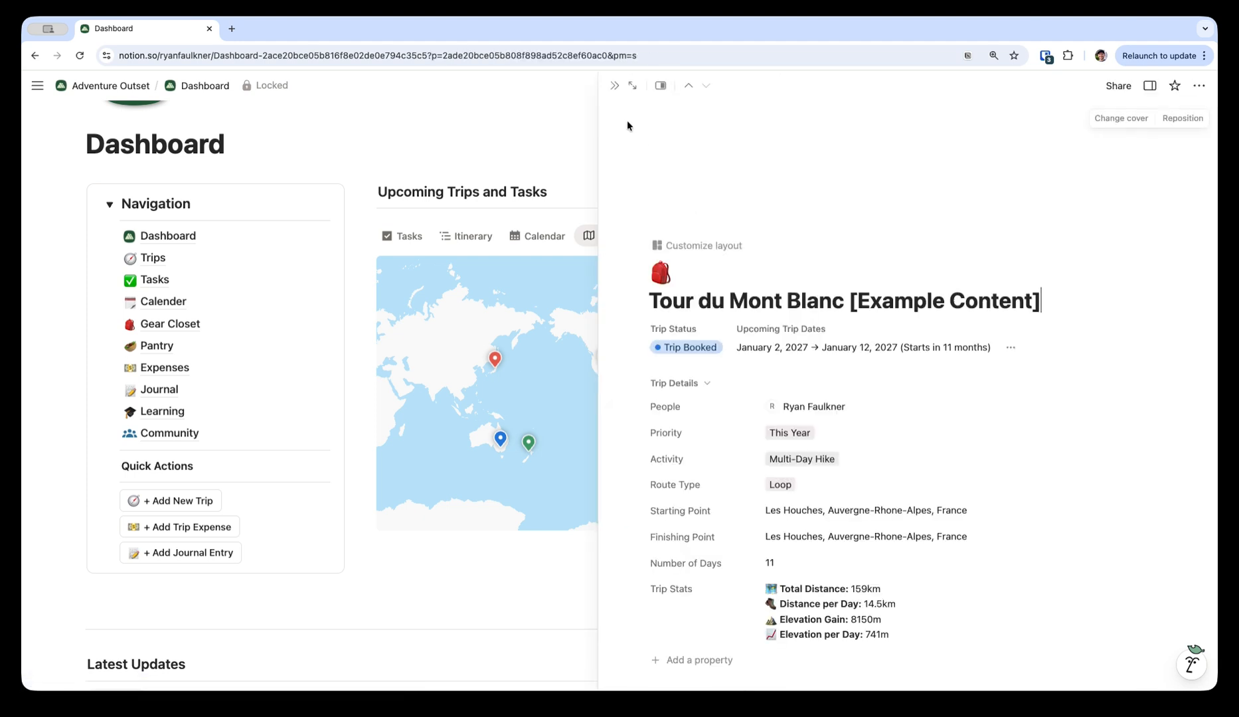
pyautogui.click(611, 85)
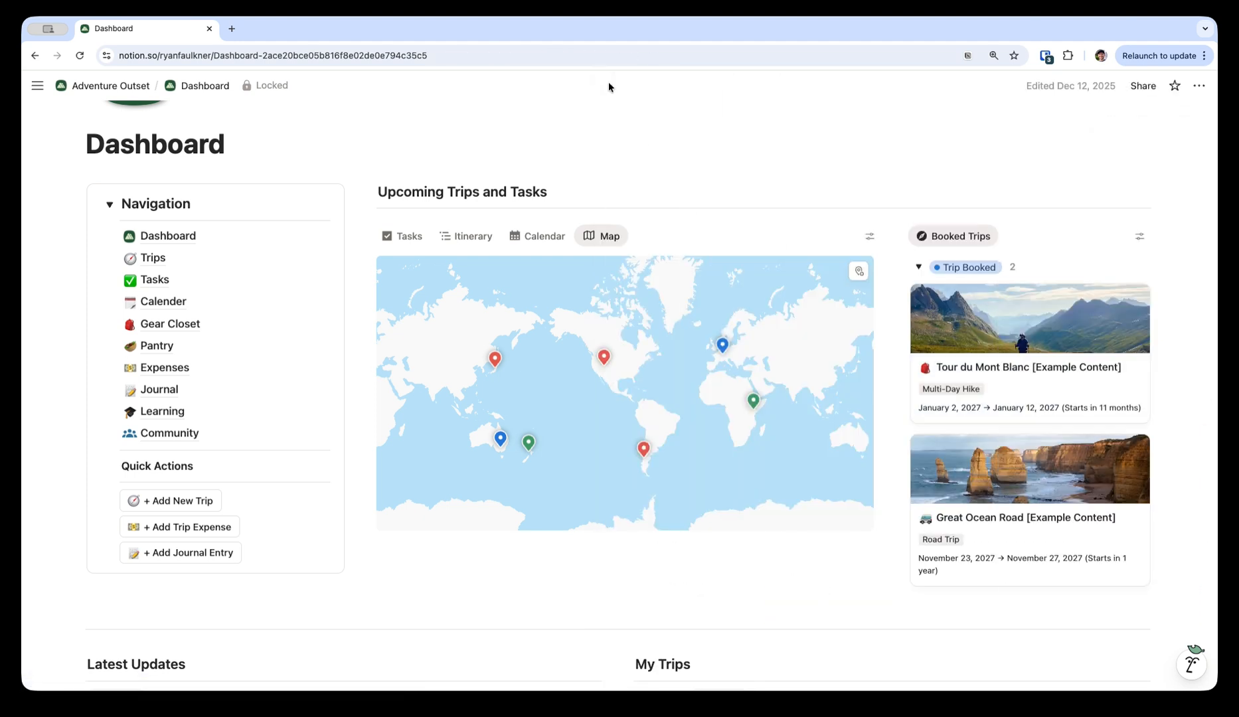
# Step: Look through the Expenses, Gear Closet and Pantry views under Latest Updates and the Map and Table views under My Trips
pyautogui.scroll(-5, 568, 251)
pyautogui.scroll(-4, 569, 252)
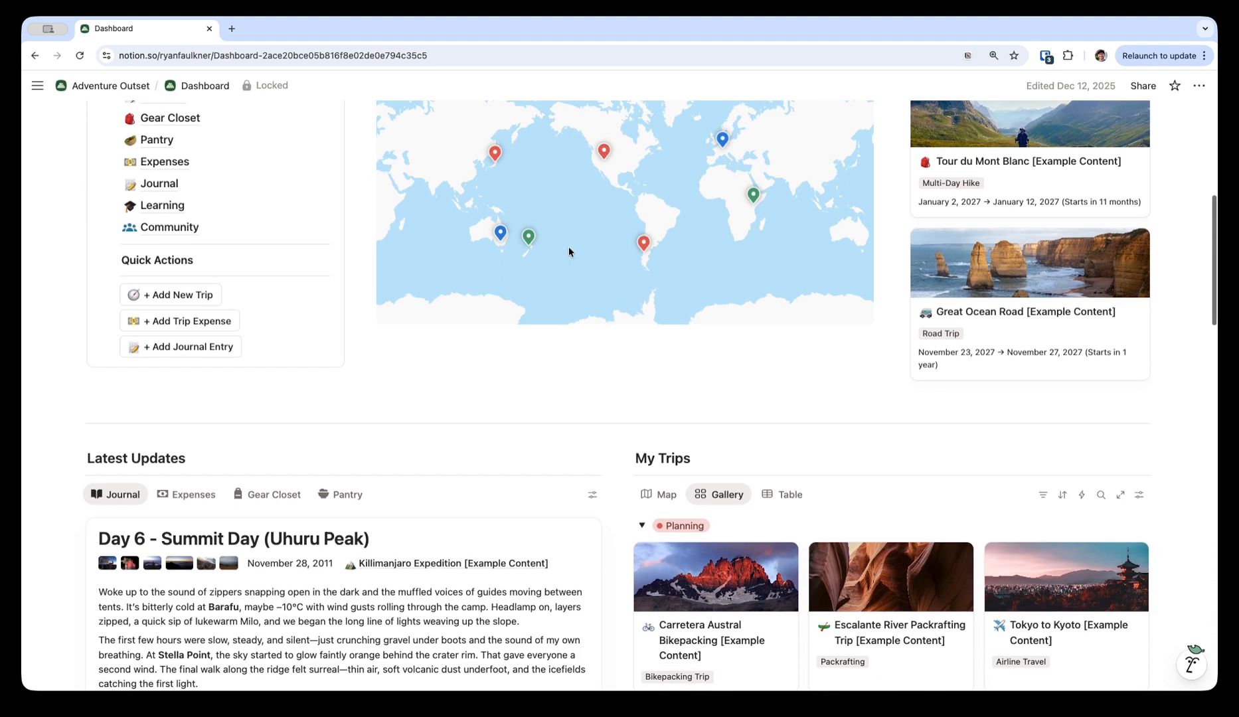
pyautogui.scroll(-7, 544, 405)
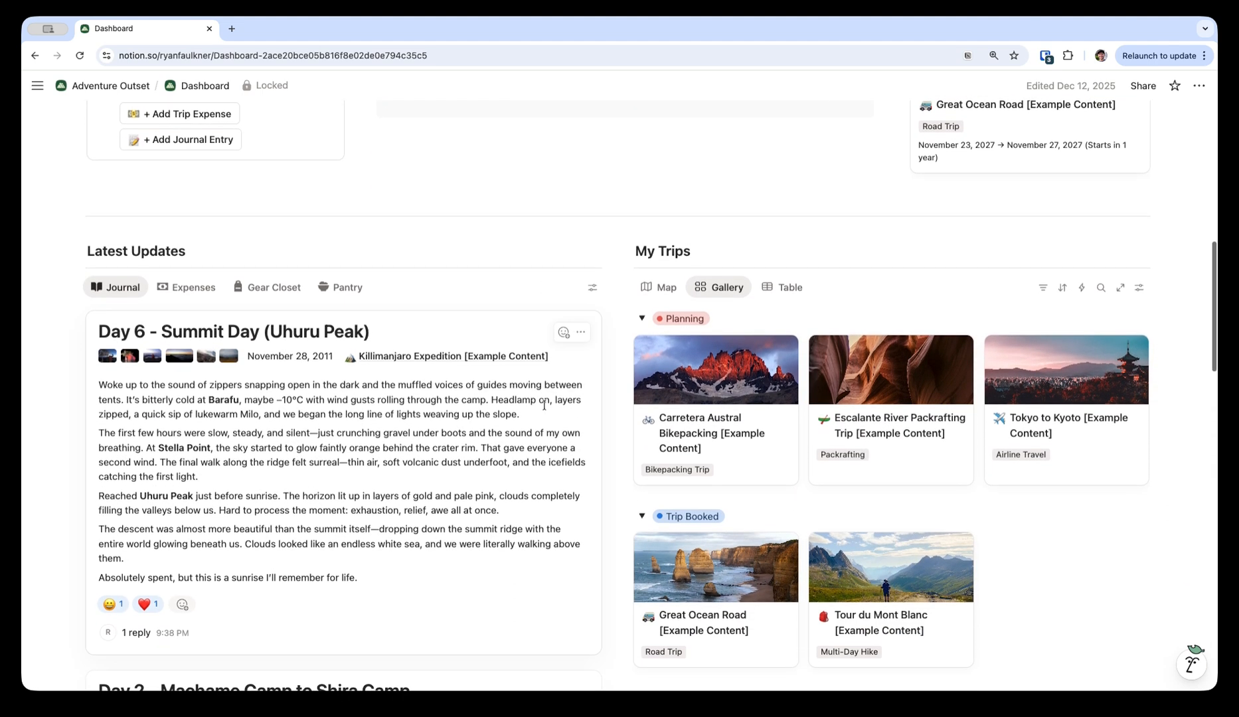
pyautogui.click(202, 223)
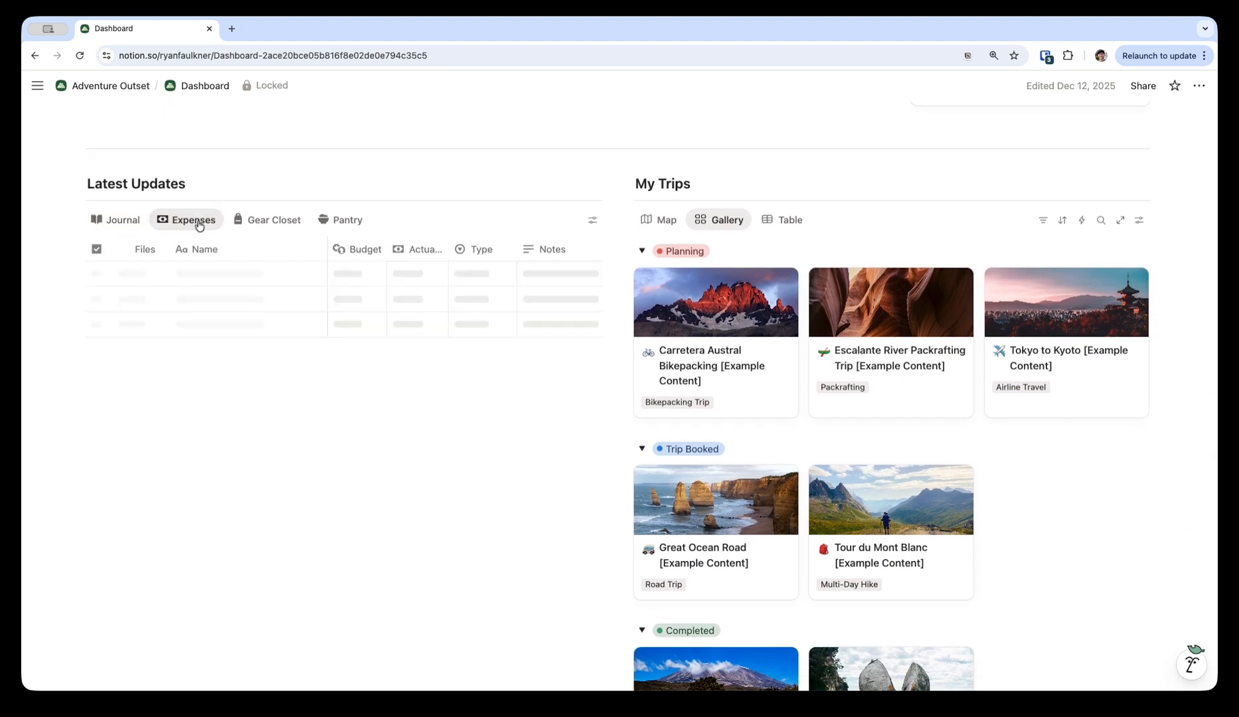
pyautogui.click(253, 222)
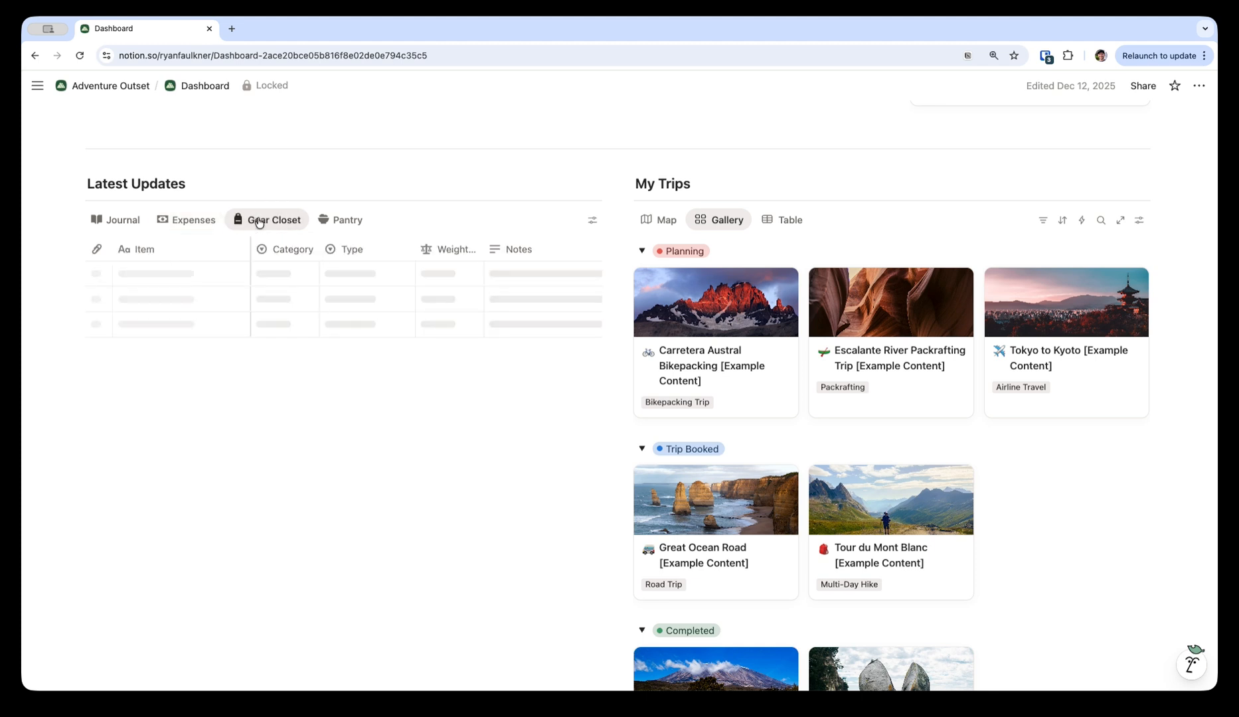
pyautogui.click(342, 220)
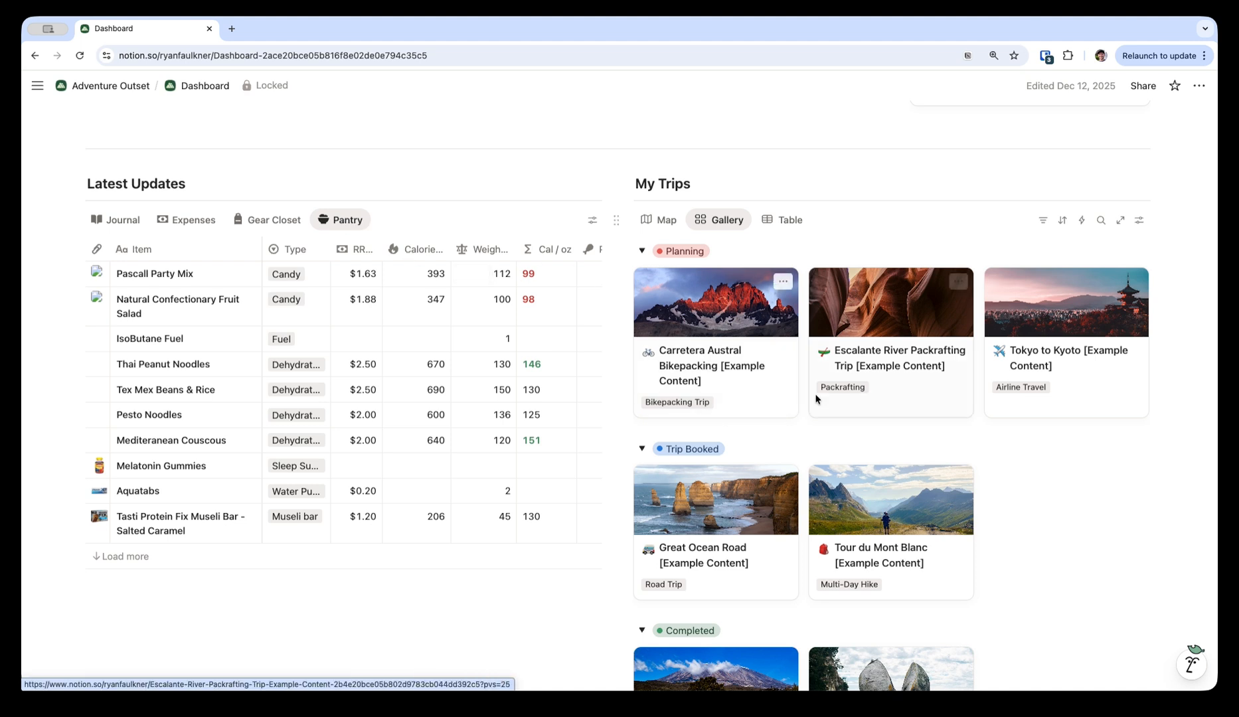
pyautogui.click(664, 222)
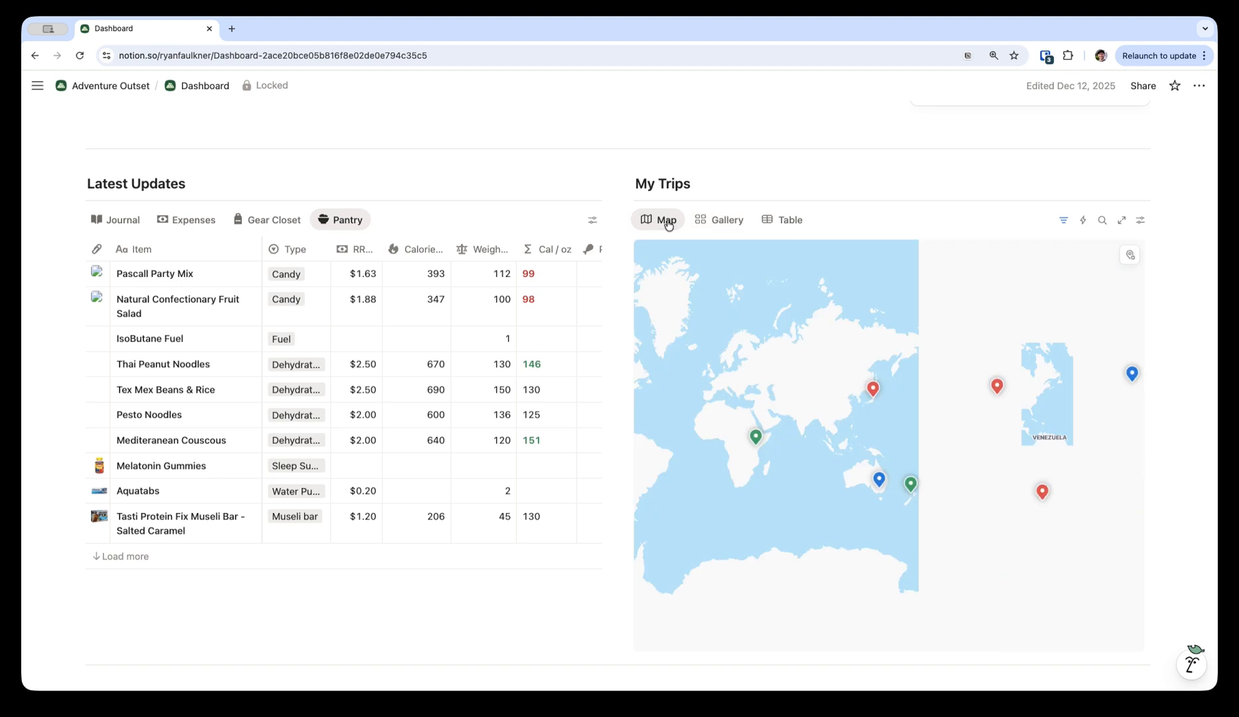
pyautogui.click(788, 222)
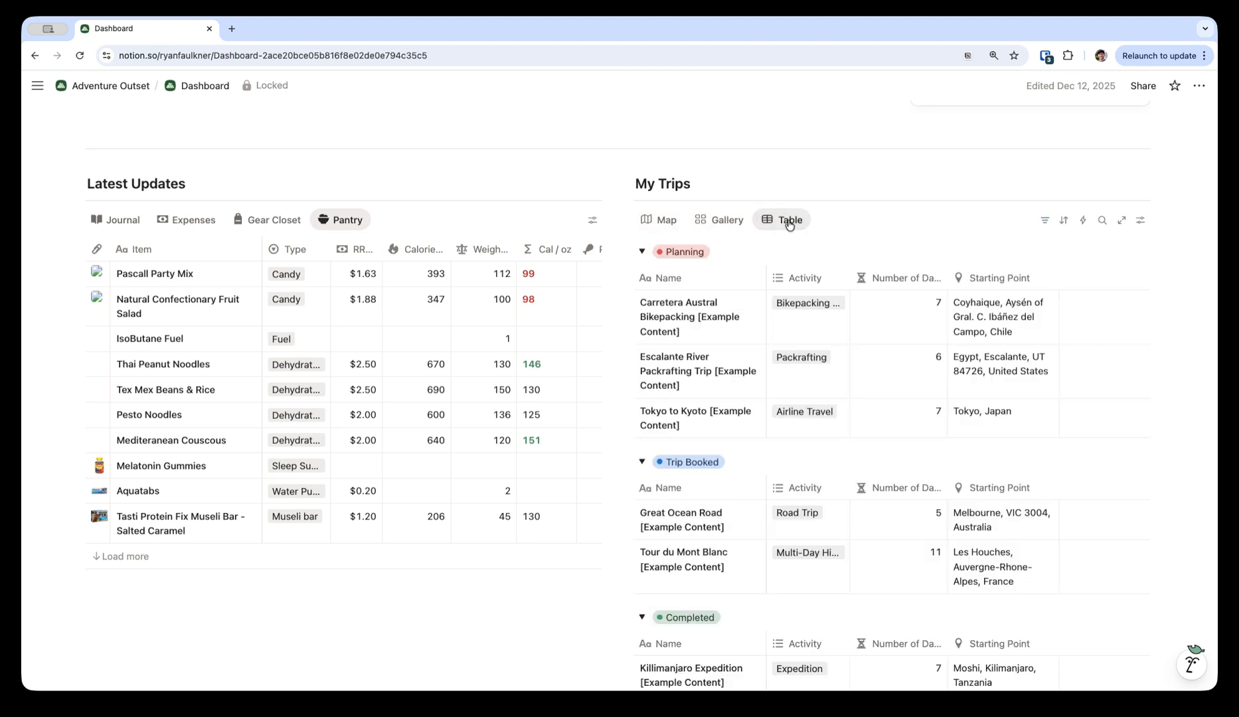
# Step: Review the Featured Learning guides and the Discord community preview farther down the Dashboard
pyautogui.scroll(-5, 788, 224)
pyautogui.scroll(-4, 788, 220)
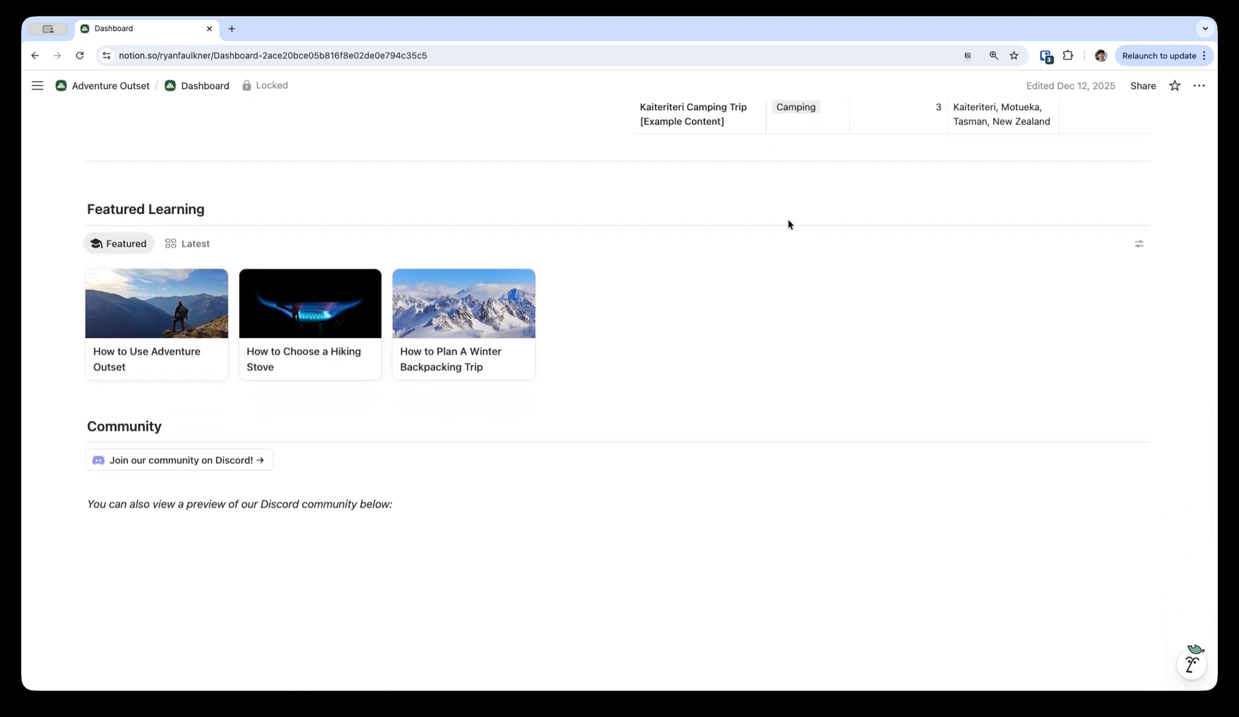
pyautogui.scroll(-2, 704, 292)
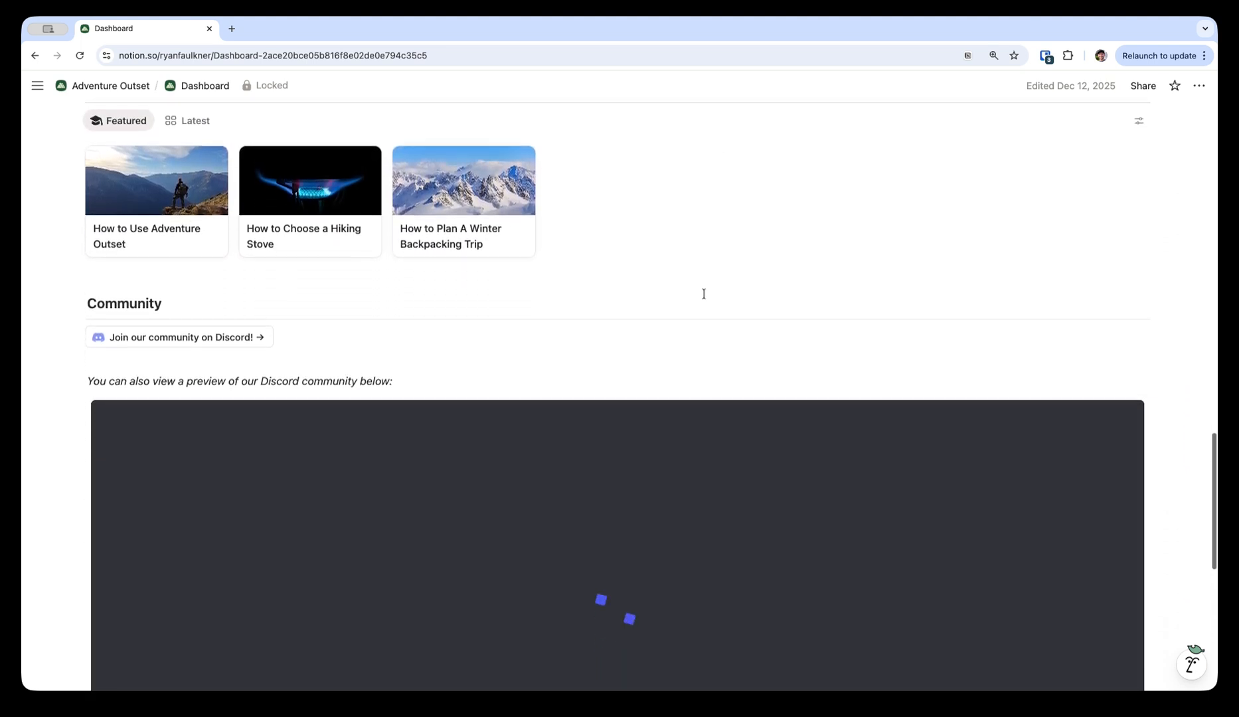
pyautogui.scroll(-3, 704, 293)
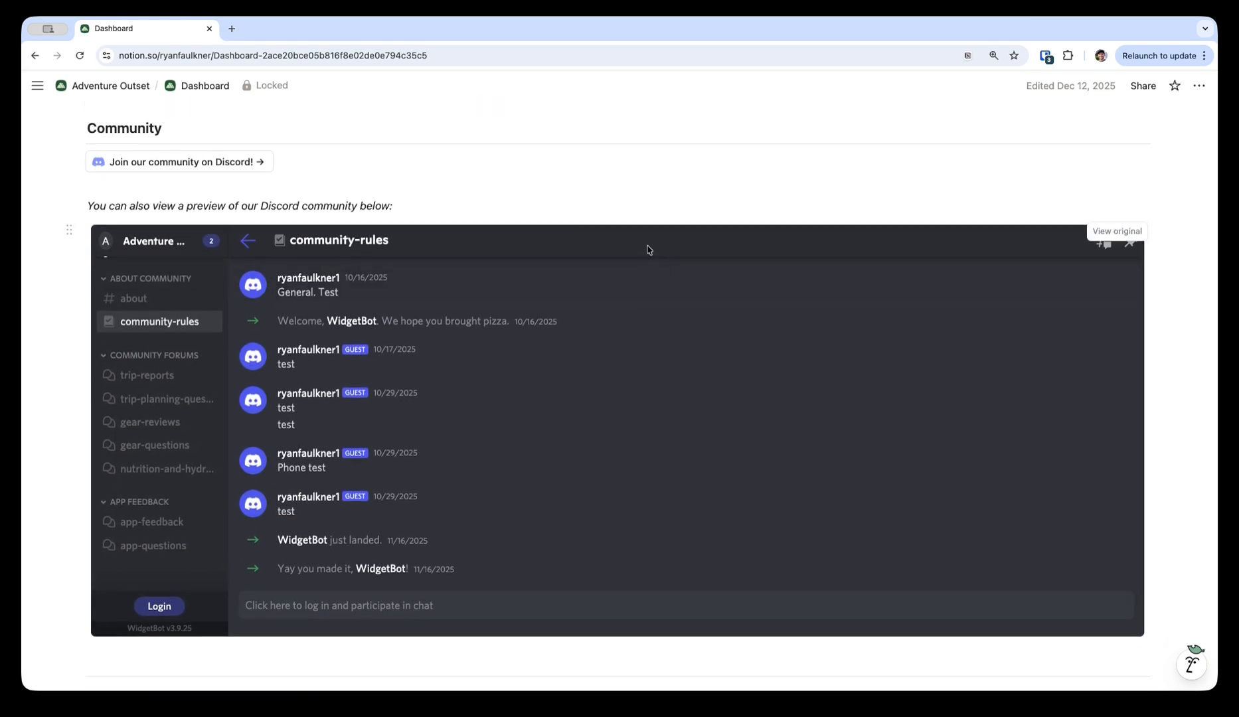
# Step: Open the Trips page and look over its trip map, booked trips and navigation link previews
pyautogui.scroll(18, 648, 249)
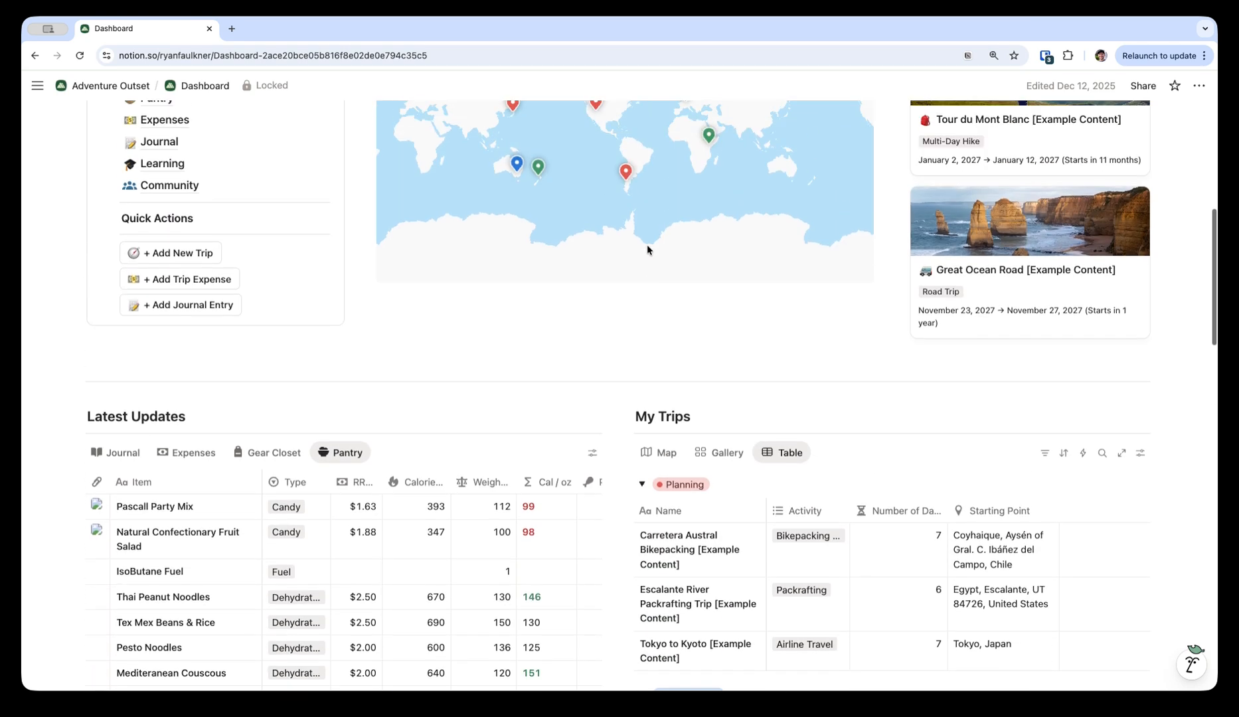
pyautogui.scroll(10, 647, 249)
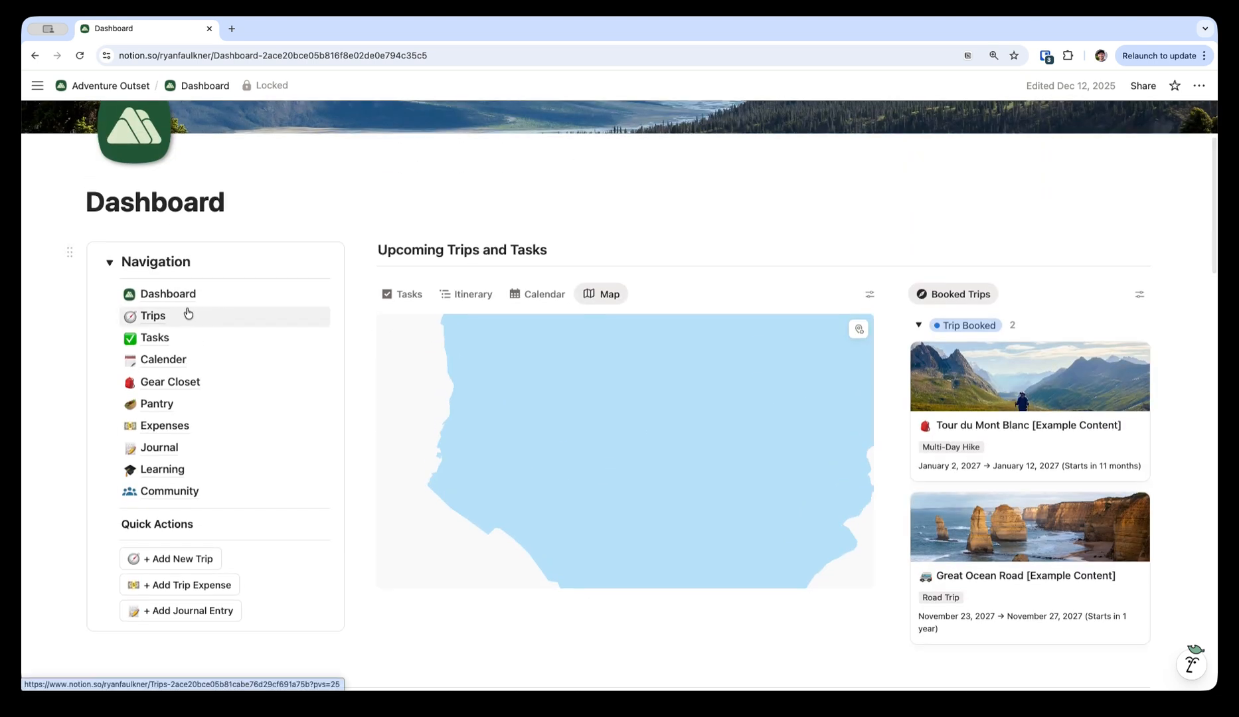
pyautogui.click(188, 316)
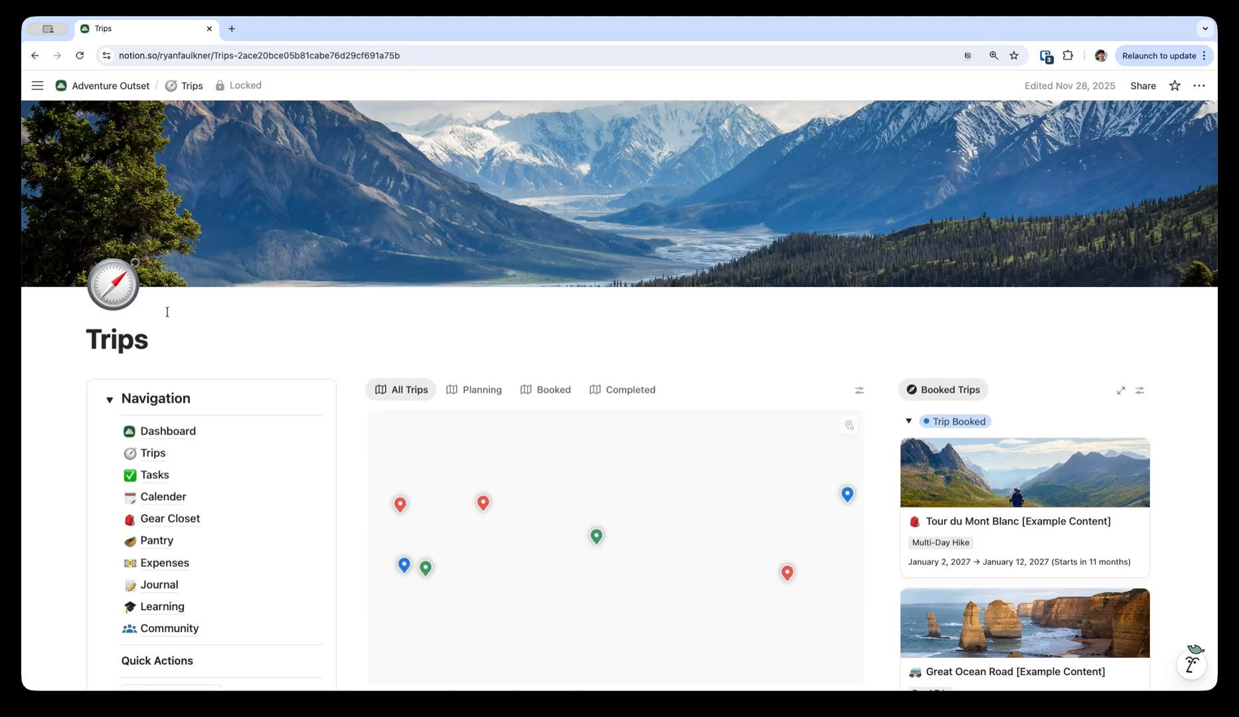
pyautogui.scroll(-5, 167, 312)
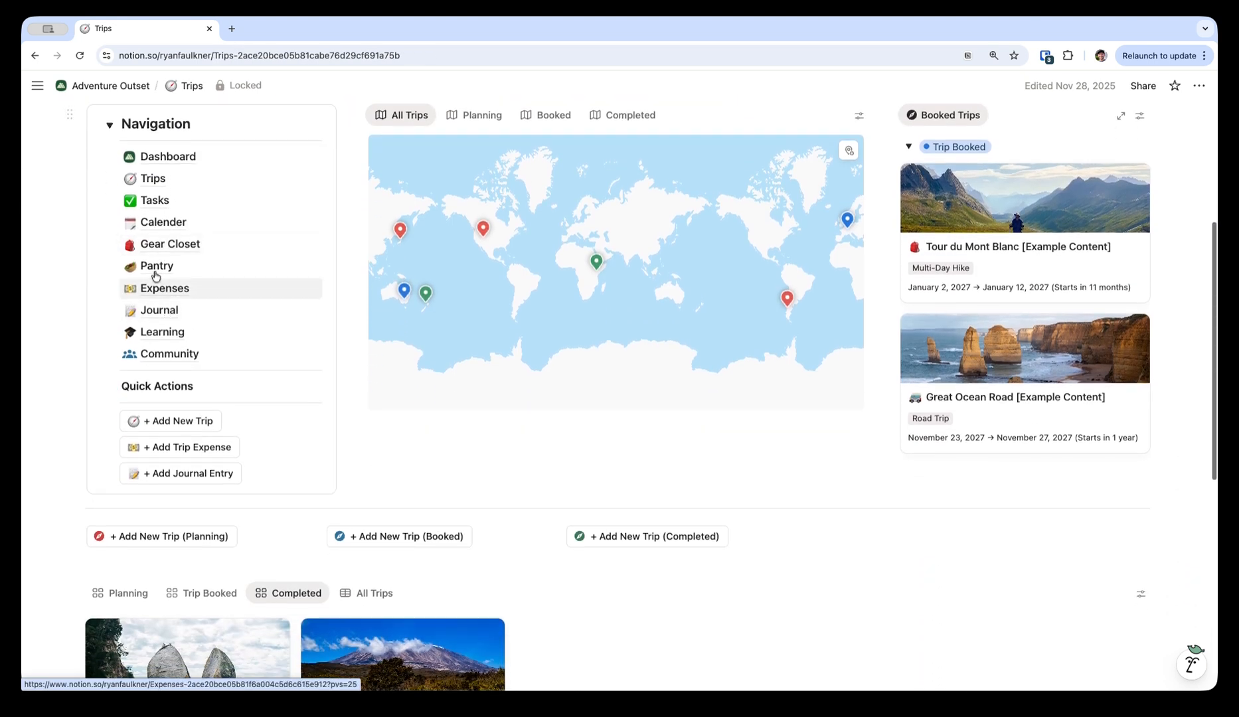
pyautogui.moveTo(151, 214)
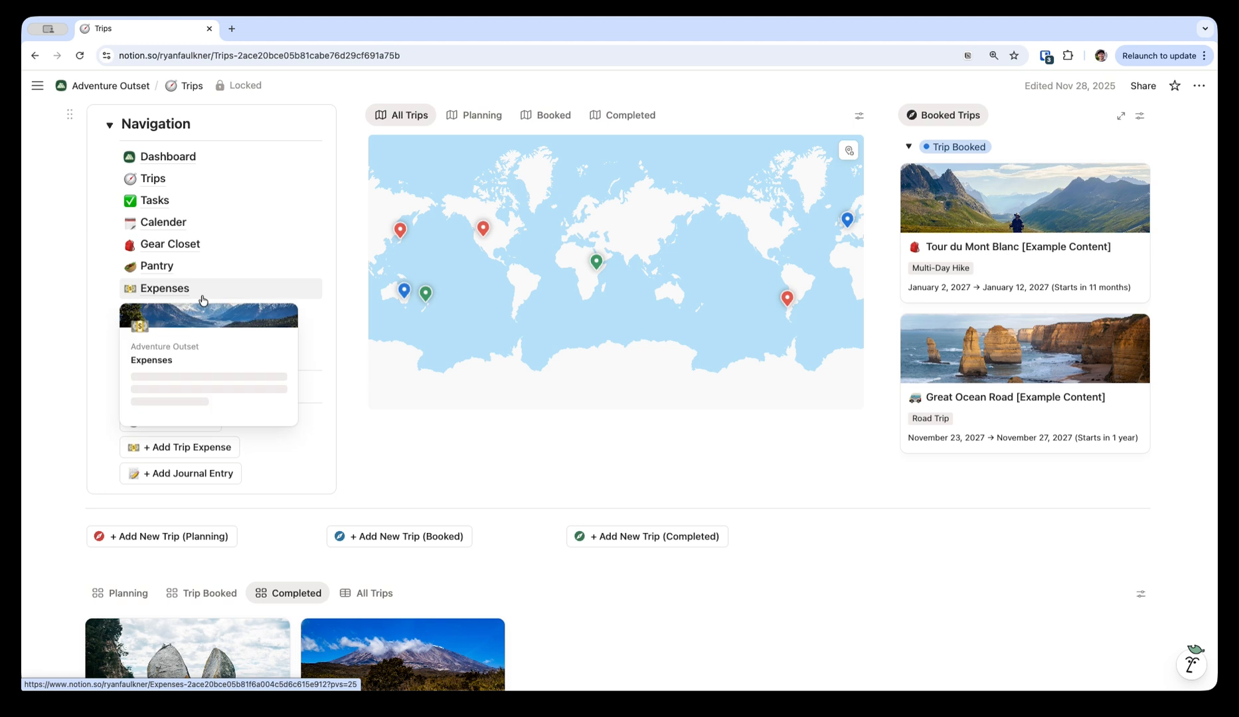
pyautogui.moveTo(202, 316)
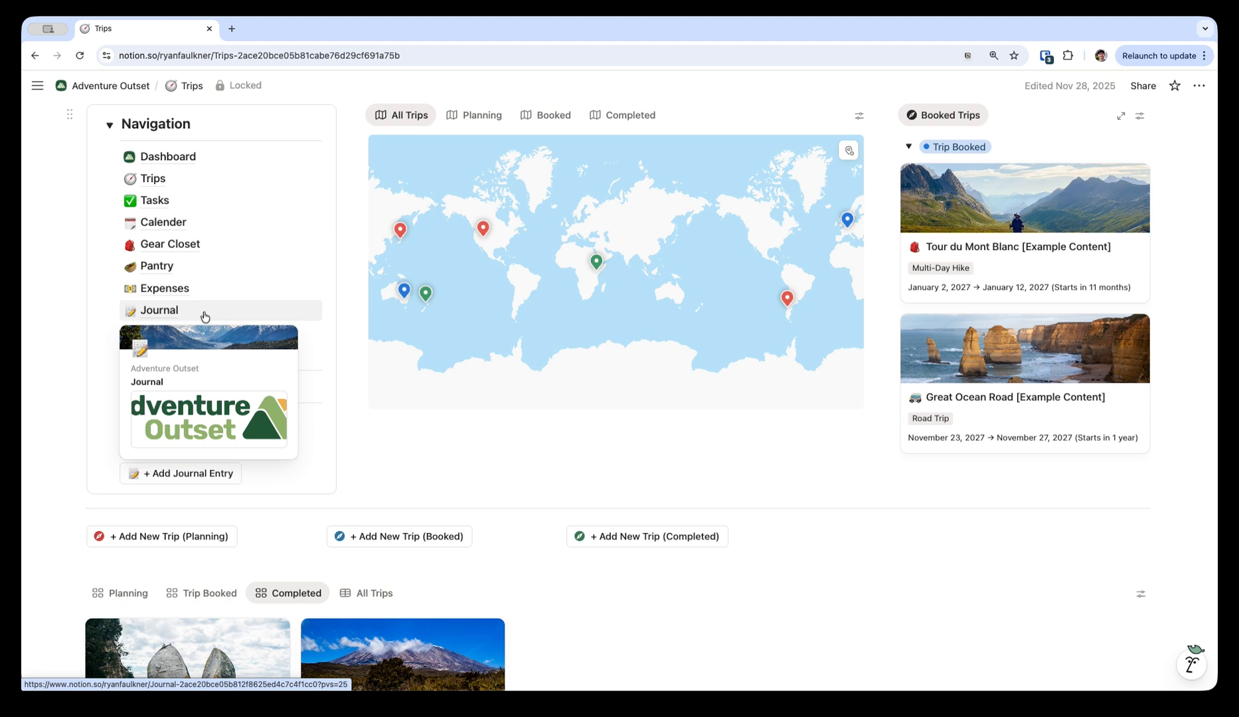
# Step: Add a new trip using the quick action on the Trips page and open it as a full page
pyautogui.scroll(-2, 492, 476)
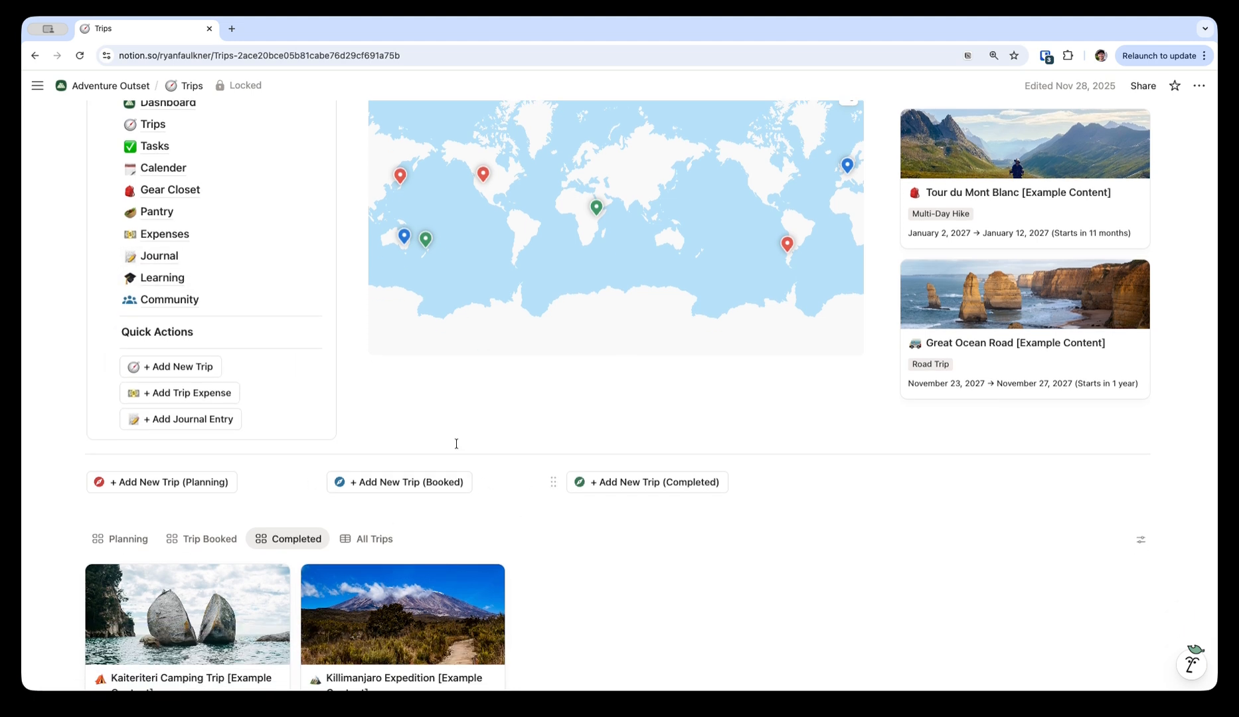
pyautogui.click(204, 368)
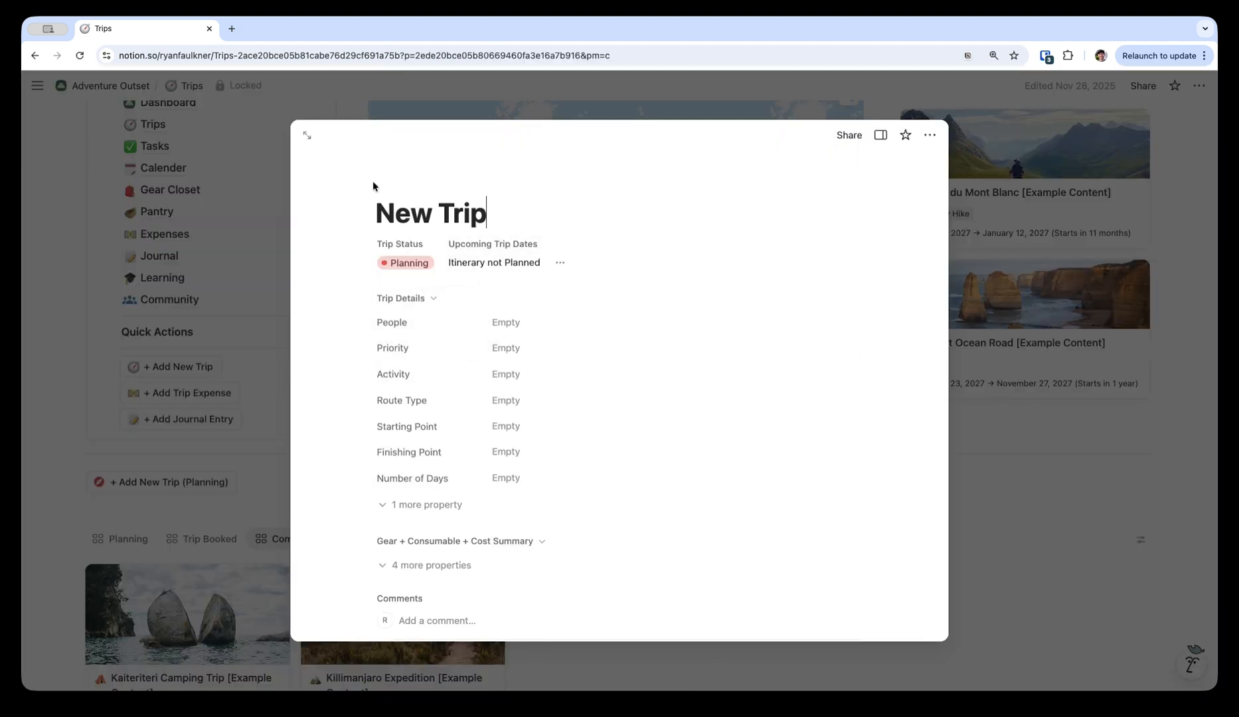
pyautogui.click(308, 139)
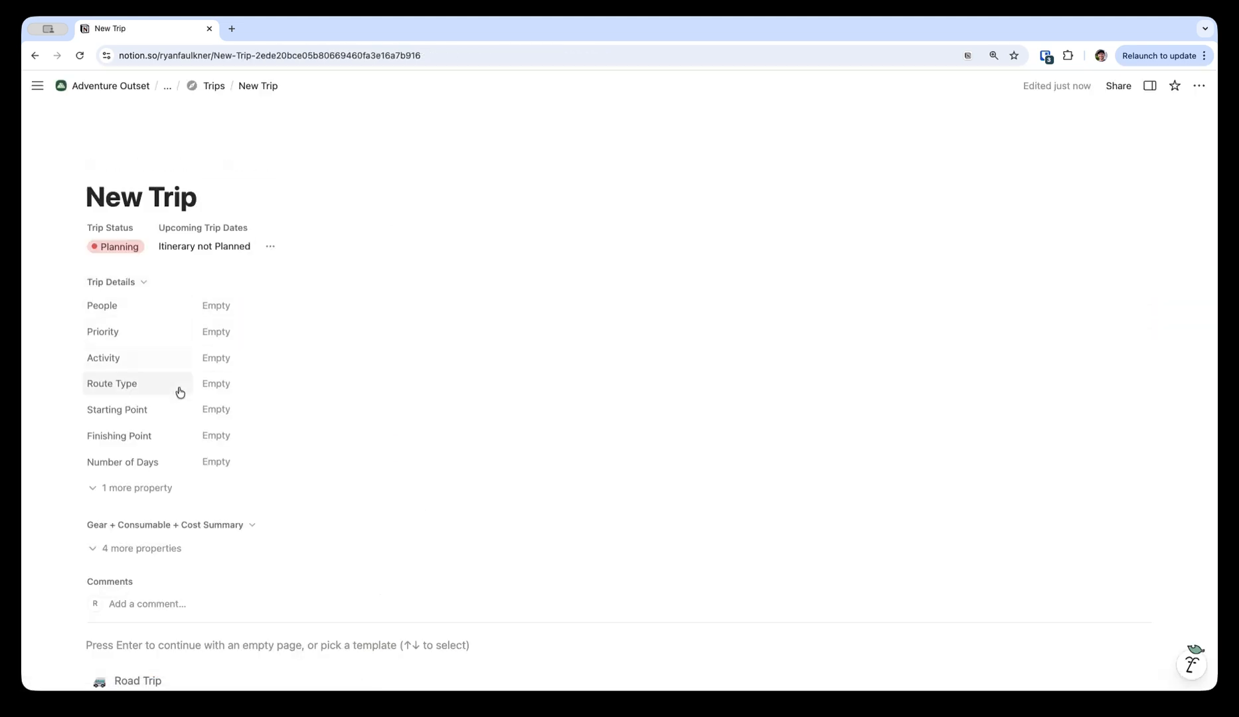
# Step: Apply the Hiking Trip template to the new trip page
pyautogui.scroll(-5, 206, 393)
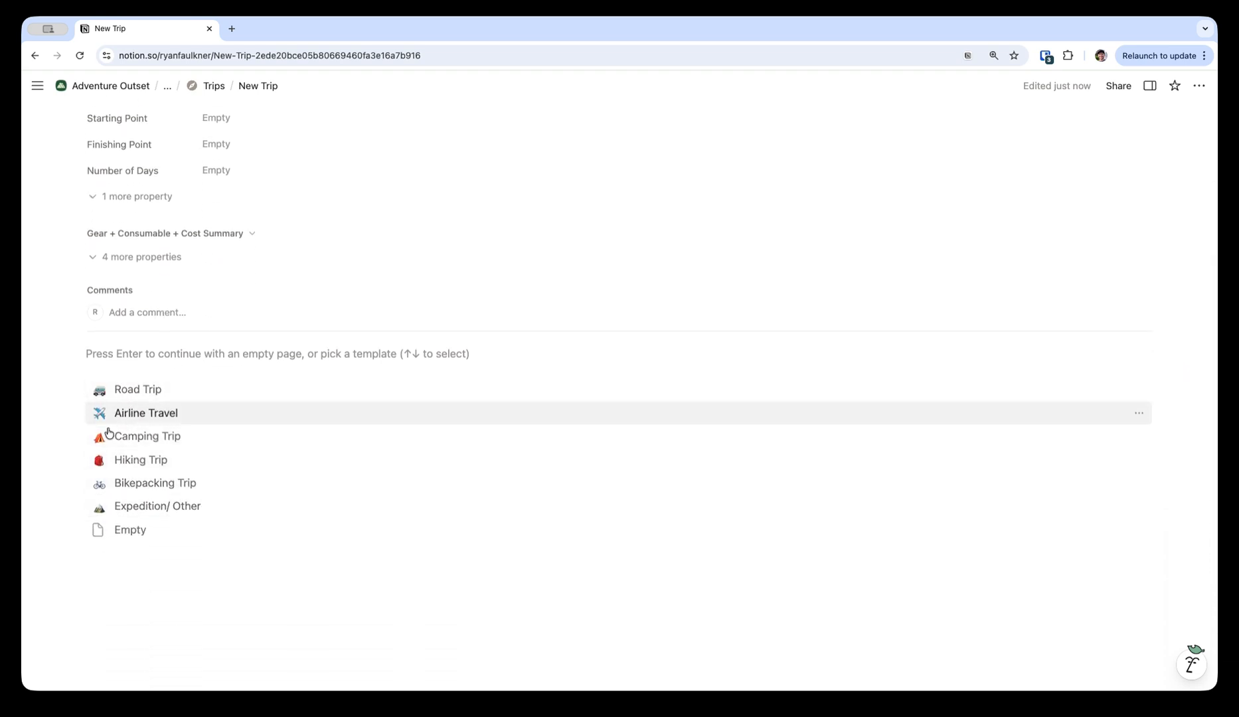
pyautogui.click(138, 457)
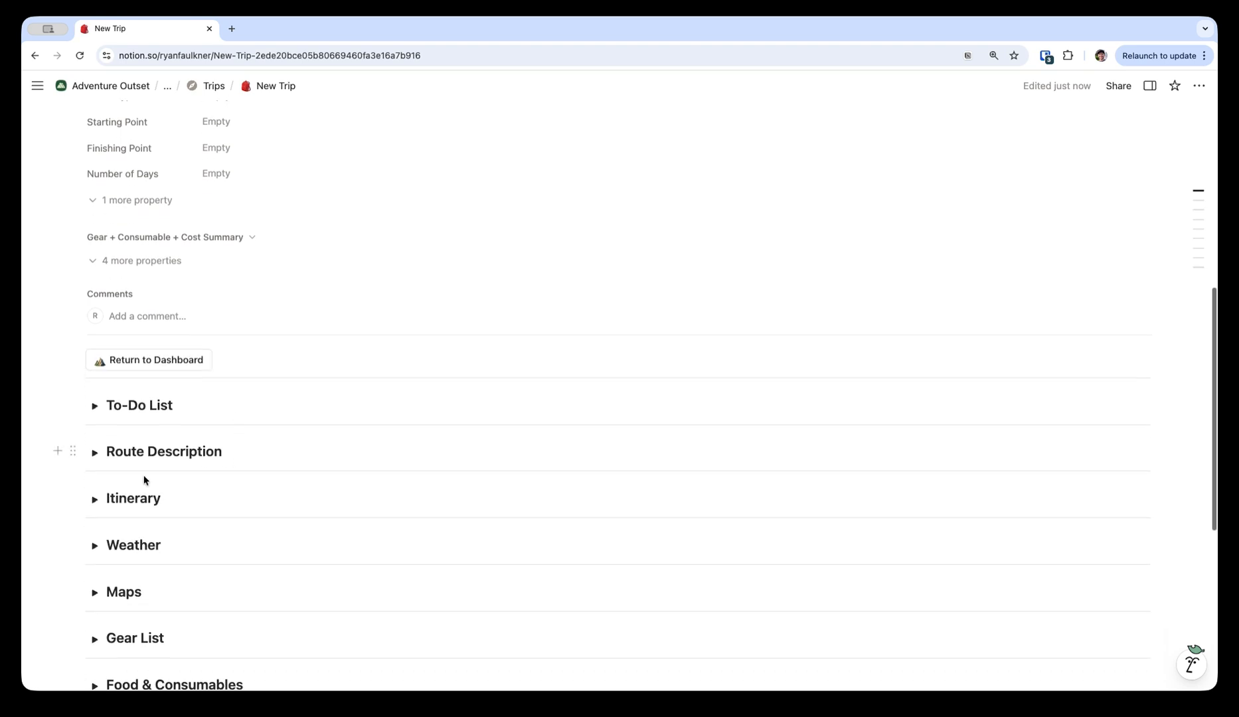
pyautogui.scroll(6, 230, 476)
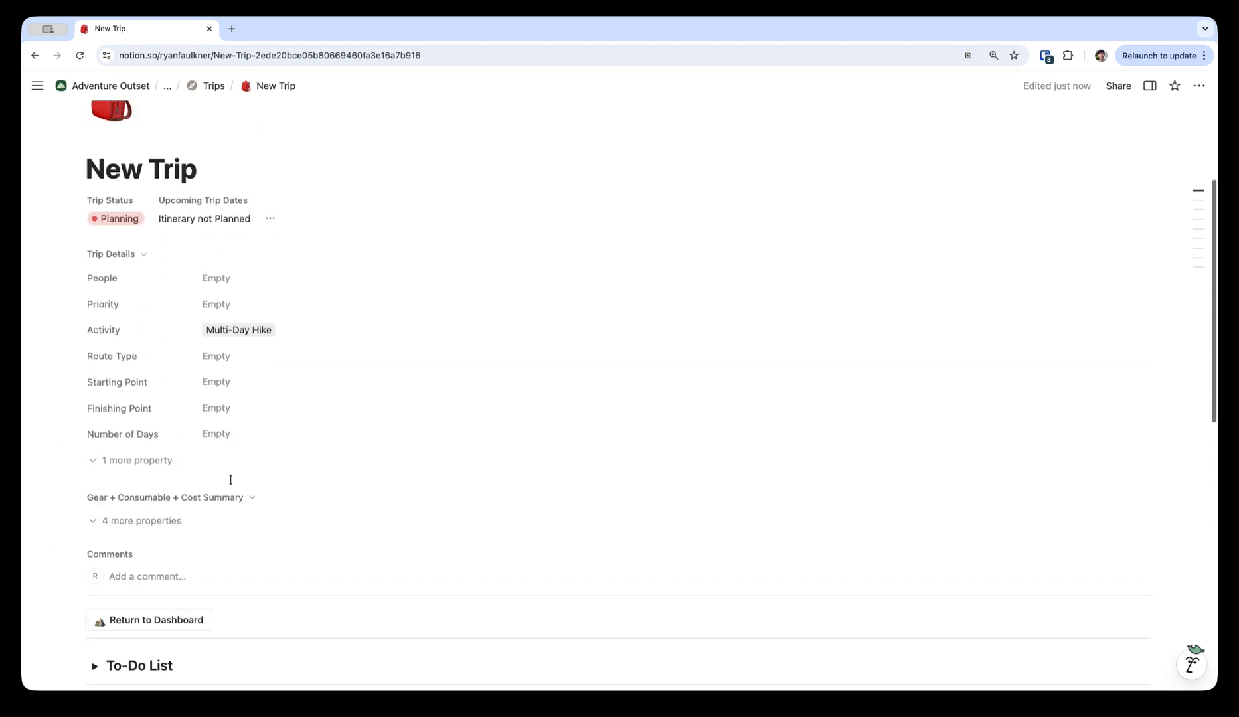
# Step: Rename the new trip page as "Richmond Alpine Route" and dismiss the AI meeting notes suggestion
pyautogui.scroll(2, 135, 251)
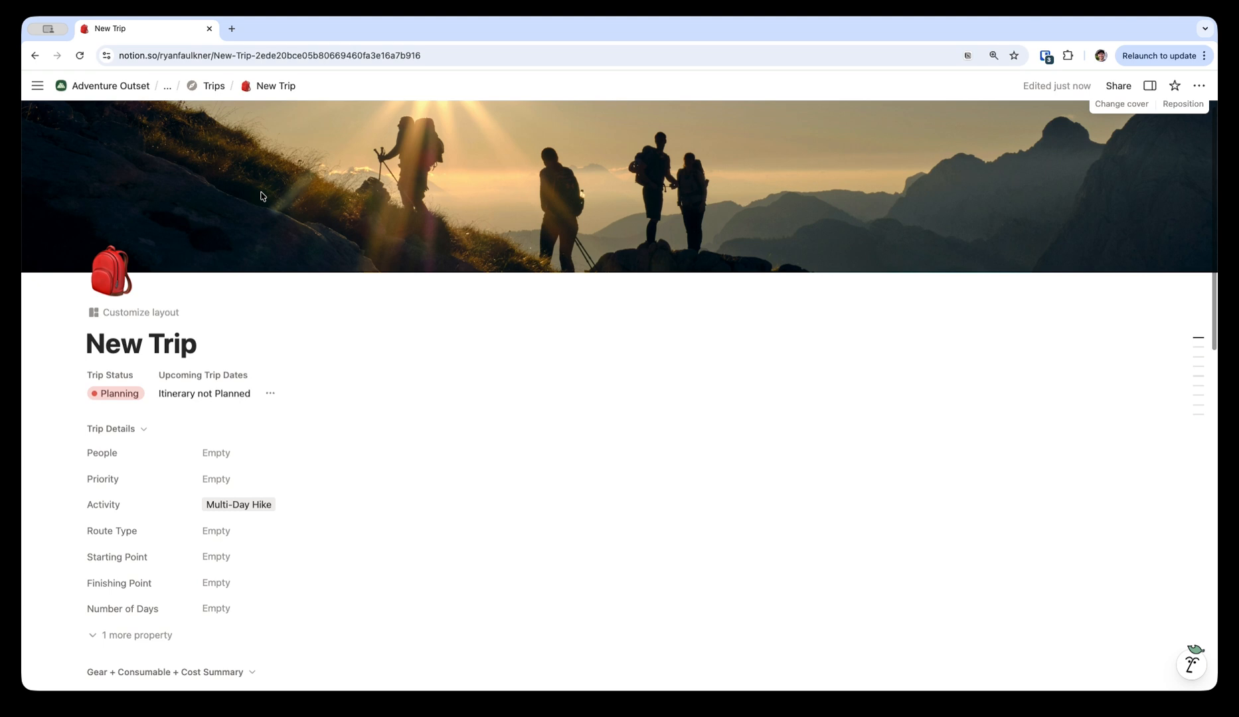
pyautogui.scroll(-2, 282, 259)
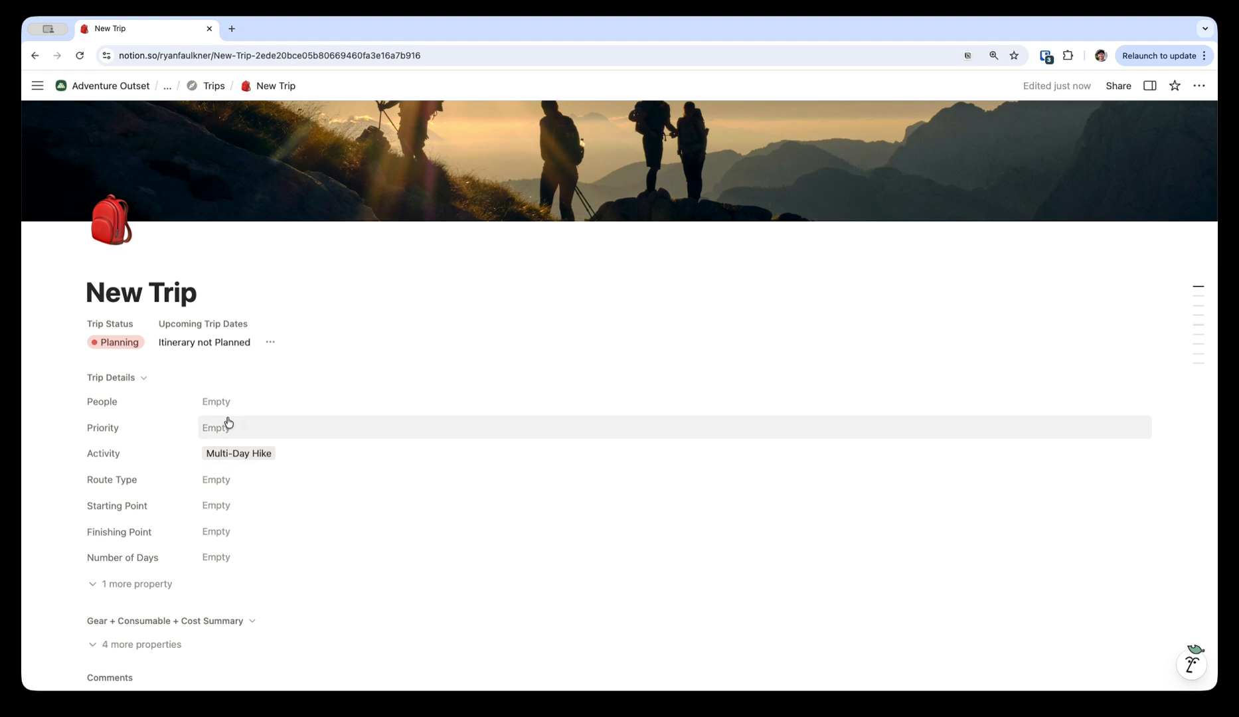
pyautogui.tripleClick(119, 291)
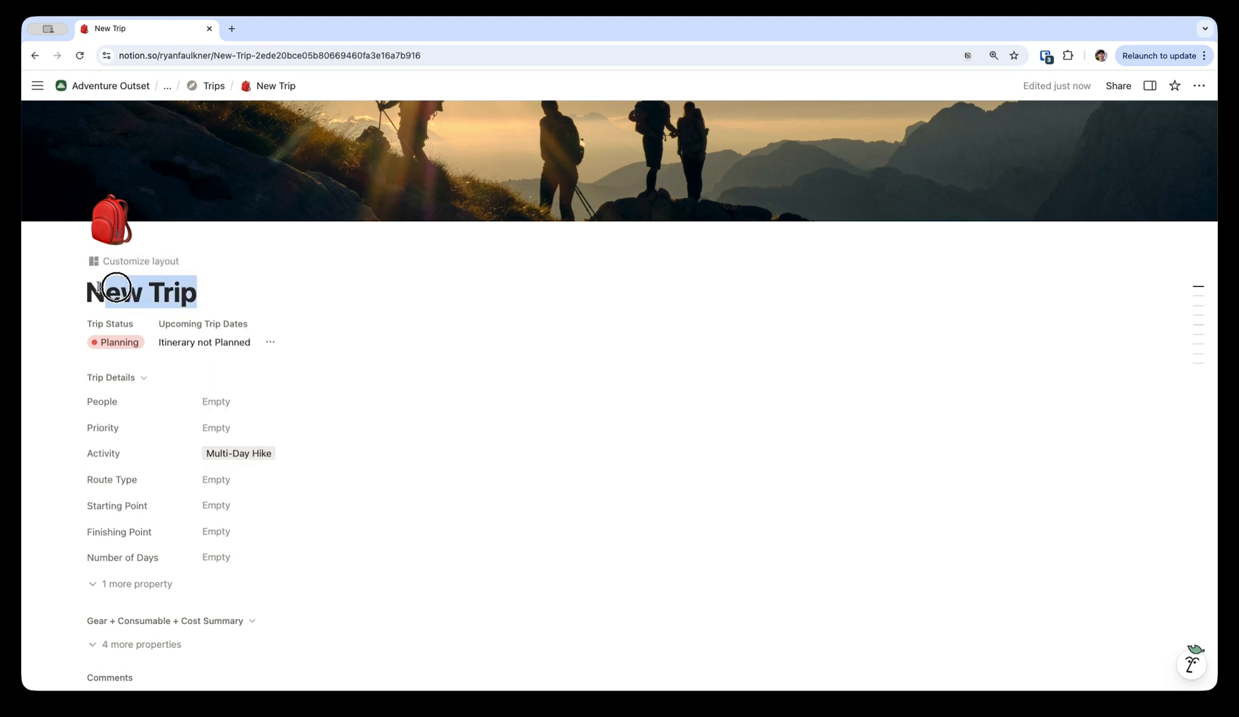
pyautogui.write('Richmond Alpine Route')
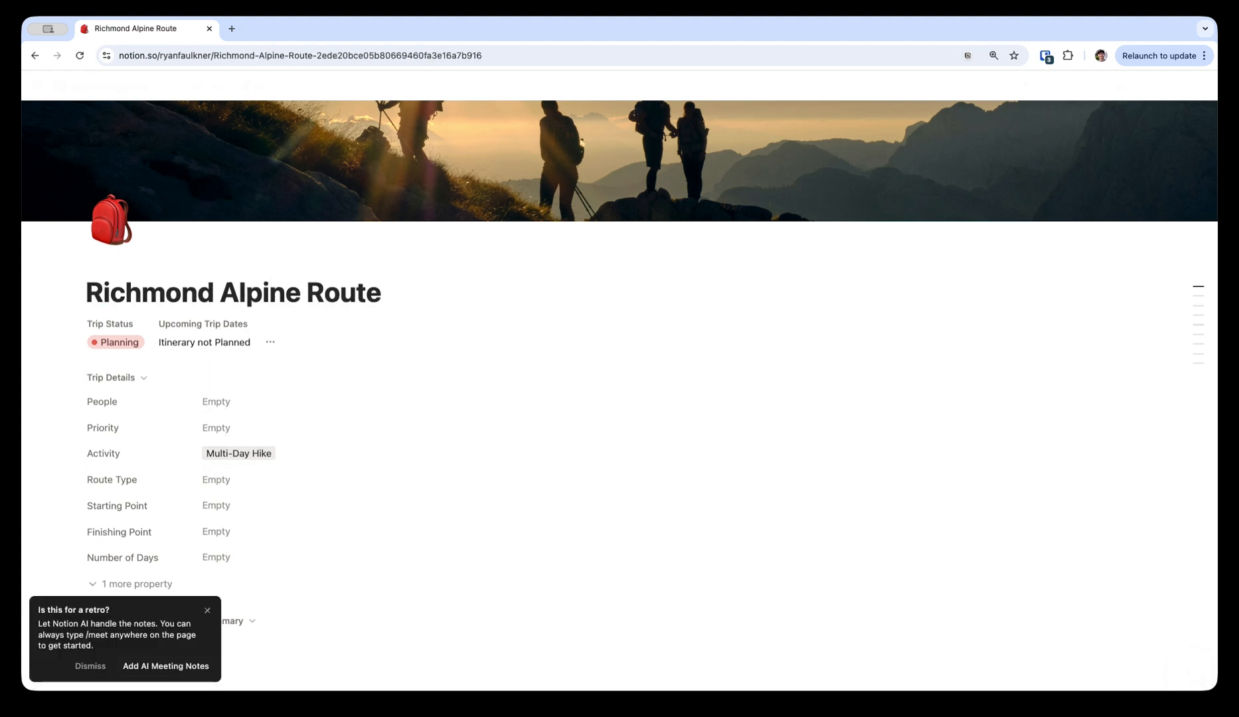
pyautogui.click(208, 610)
# Step: Assign the workspace owner to the trip's People property
pyautogui.click(224, 409)
pyautogui.click(241, 451)
pyautogui.click(183, 415)
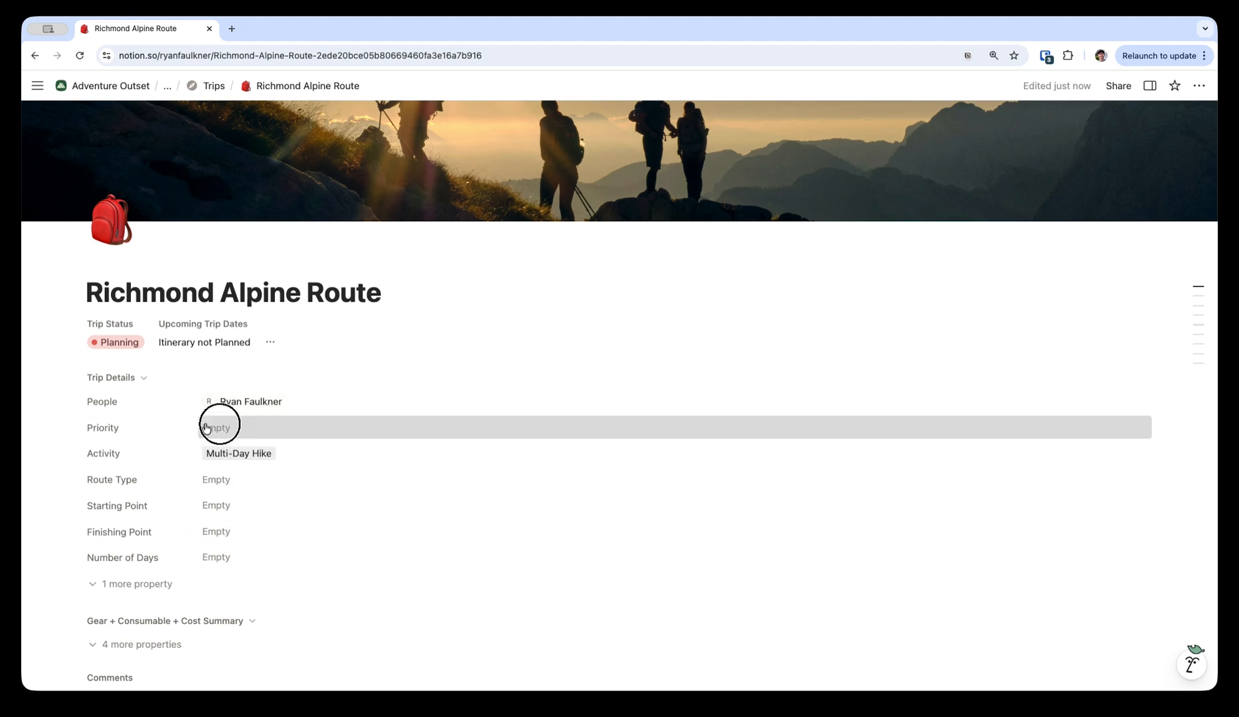
# Step: Set the trip's Priority to This Year and its Route Type to Traverse
pyautogui.click(206, 428)
pyautogui.click(224, 473)
pyautogui.click(230, 490)
pyautogui.click(246, 525)
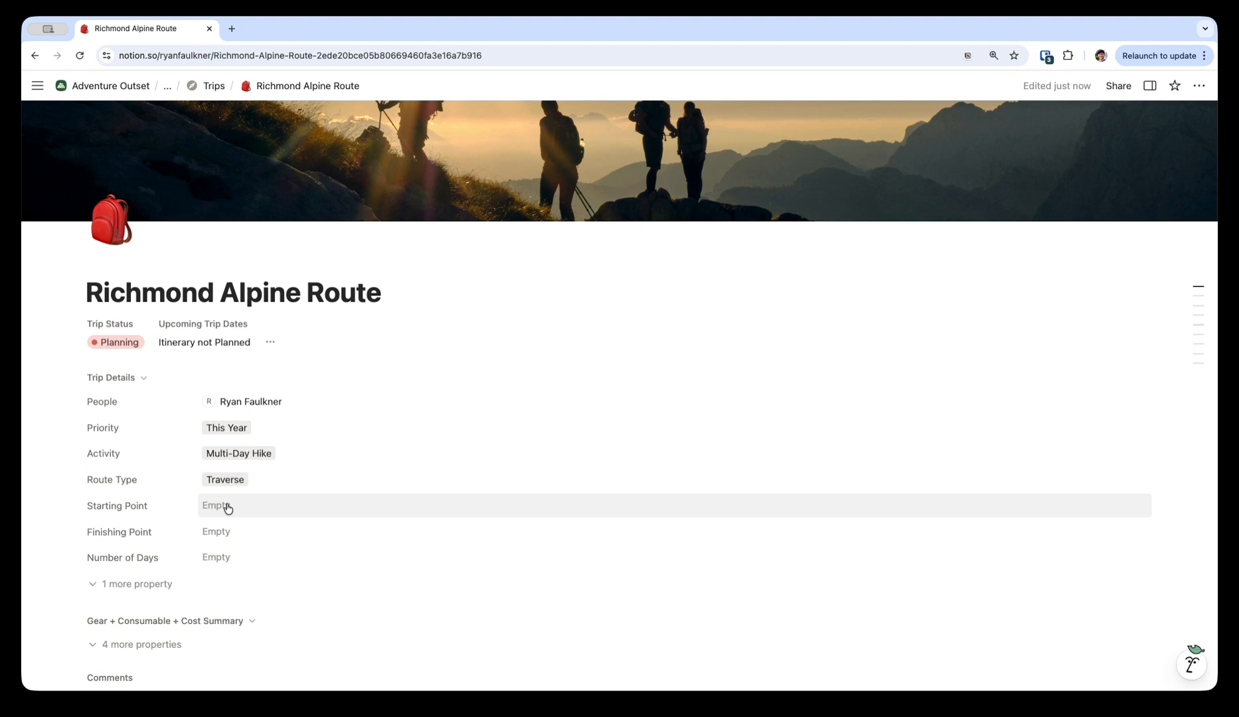
# Step: Set the trip's Starting Point to Nelson Airport
pyautogui.click(228, 507)
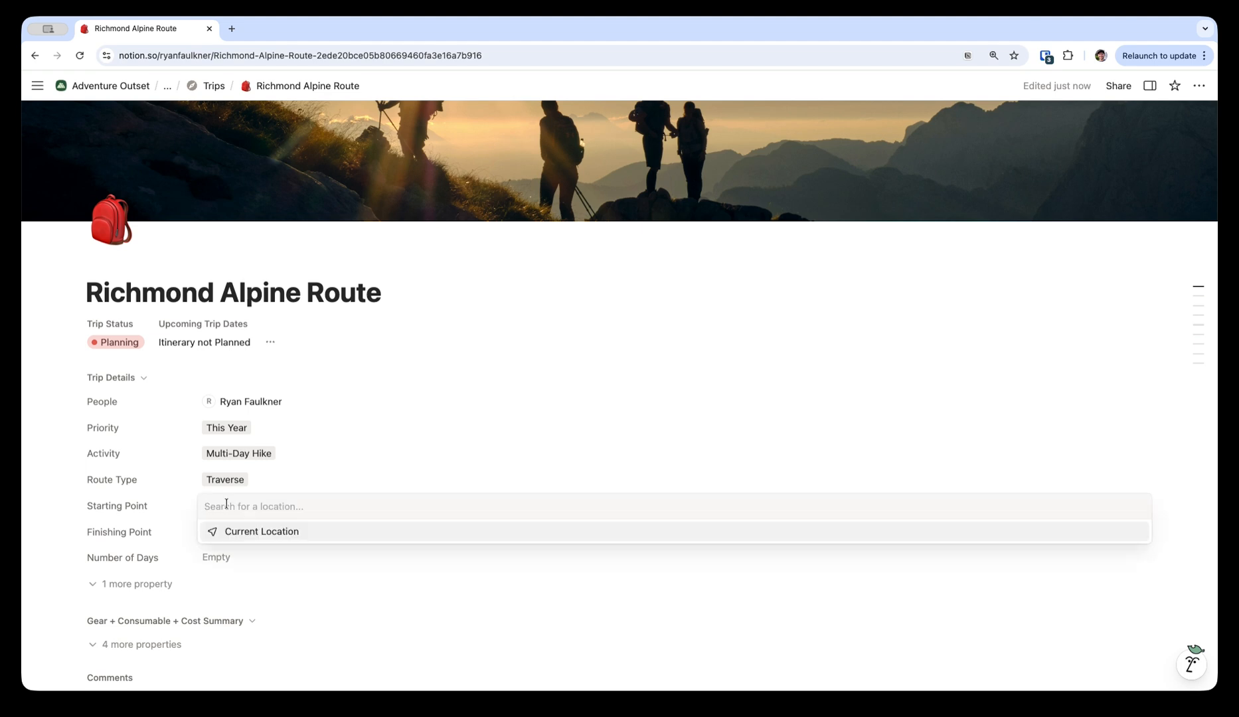
pyautogui.write('nelson airport')
pyautogui.click(272, 562)
# Step: Set the Number of Days to 5 and the Finishing Point to St Arnaud, Tasman, New Zealand
pyautogui.click(185, 557)
pyautogui.click(232, 561)
pyautogui.write('5')
pyautogui.click(187, 533)
pyautogui.write('st Arnaud')
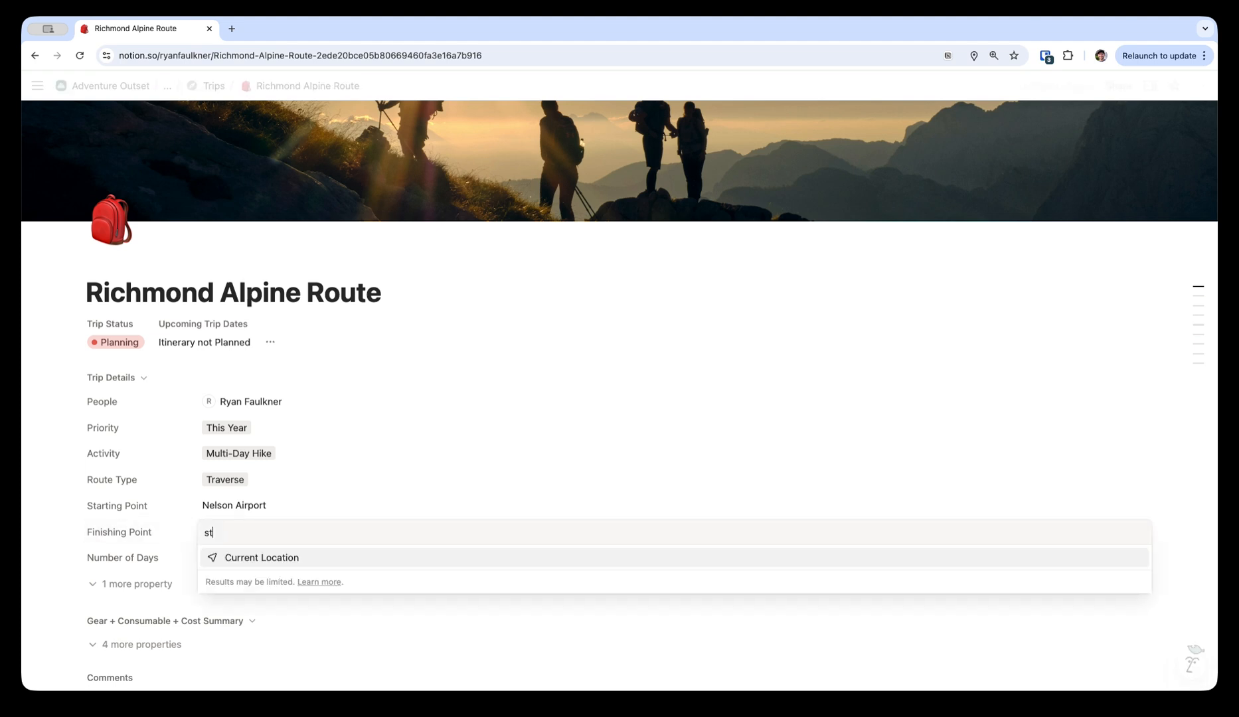
pyautogui.click(298, 404)
pyautogui.click(337, 589)
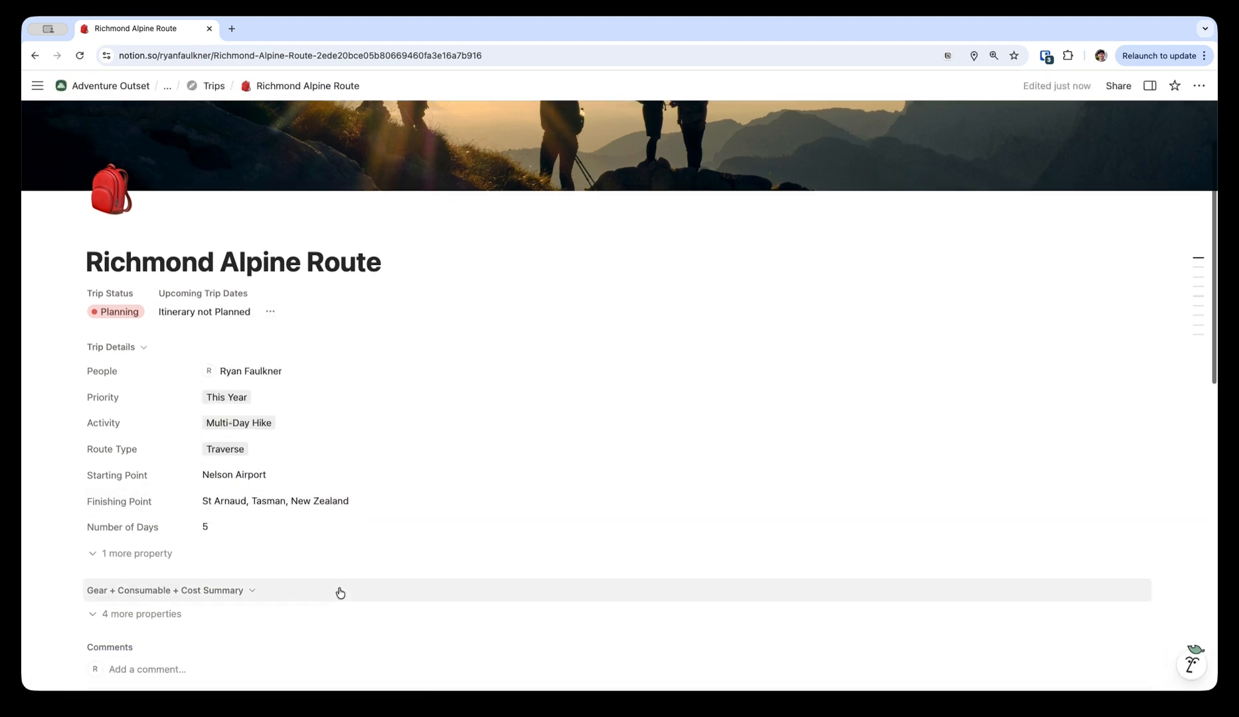
# Step: Post the comment "New Trip!" on the trip page
pyautogui.scroll(-4, 338, 587)
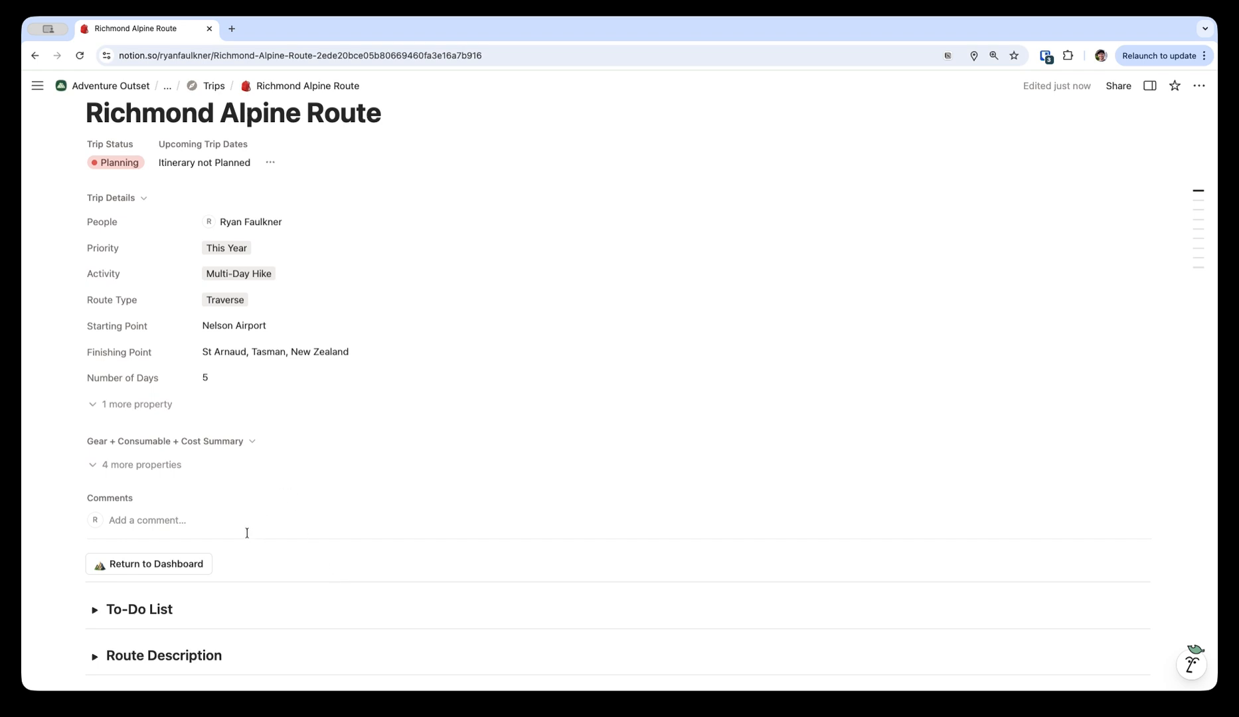
pyautogui.click(160, 518)
pyautogui.write('New ')
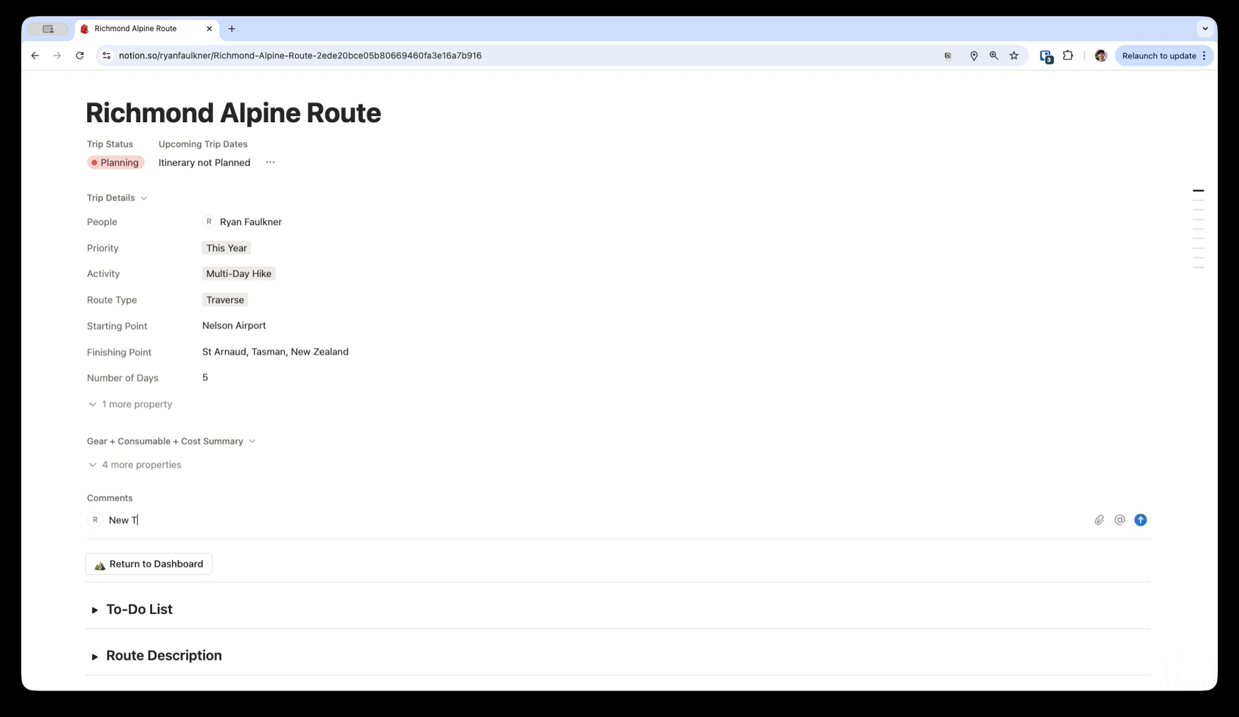
pyautogui.write('Trip!')
pyautogui.press('Return')
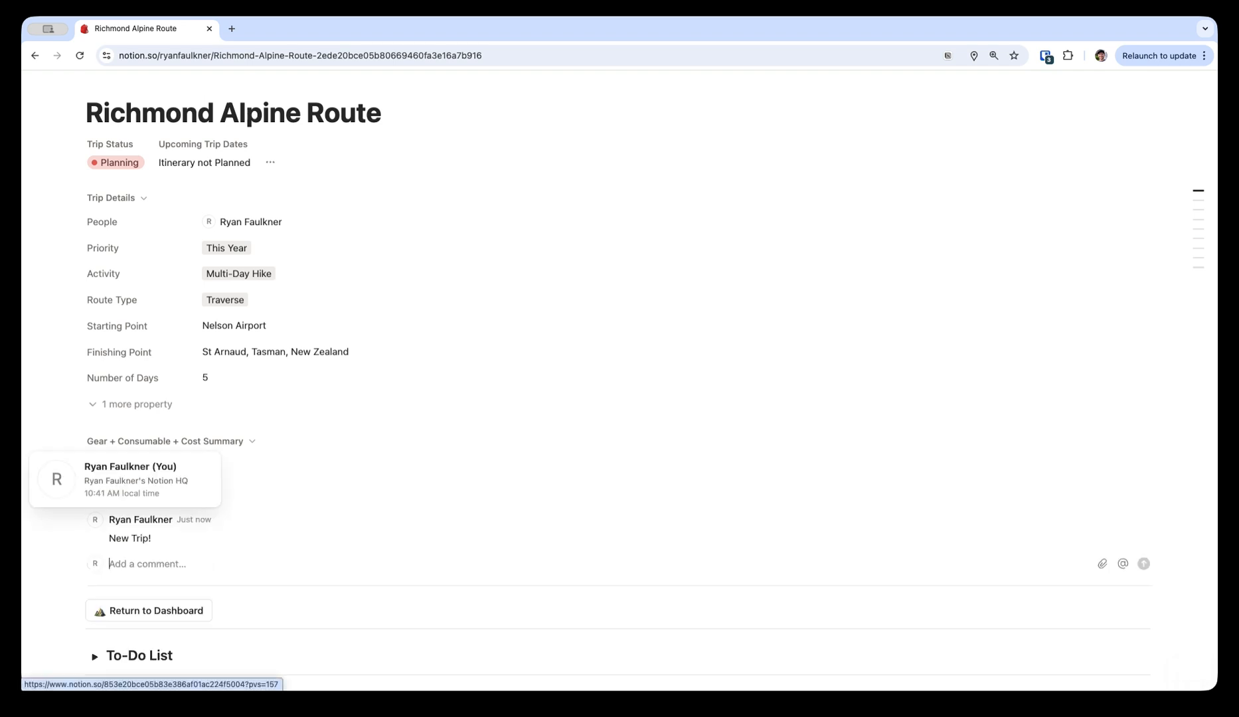
# Step: Expand the To-Do List section and add a task named "Nerw Task"
pyautogui.scroll(-2, 233, 535)
pyautogui.scroll(-4, 233, 534)
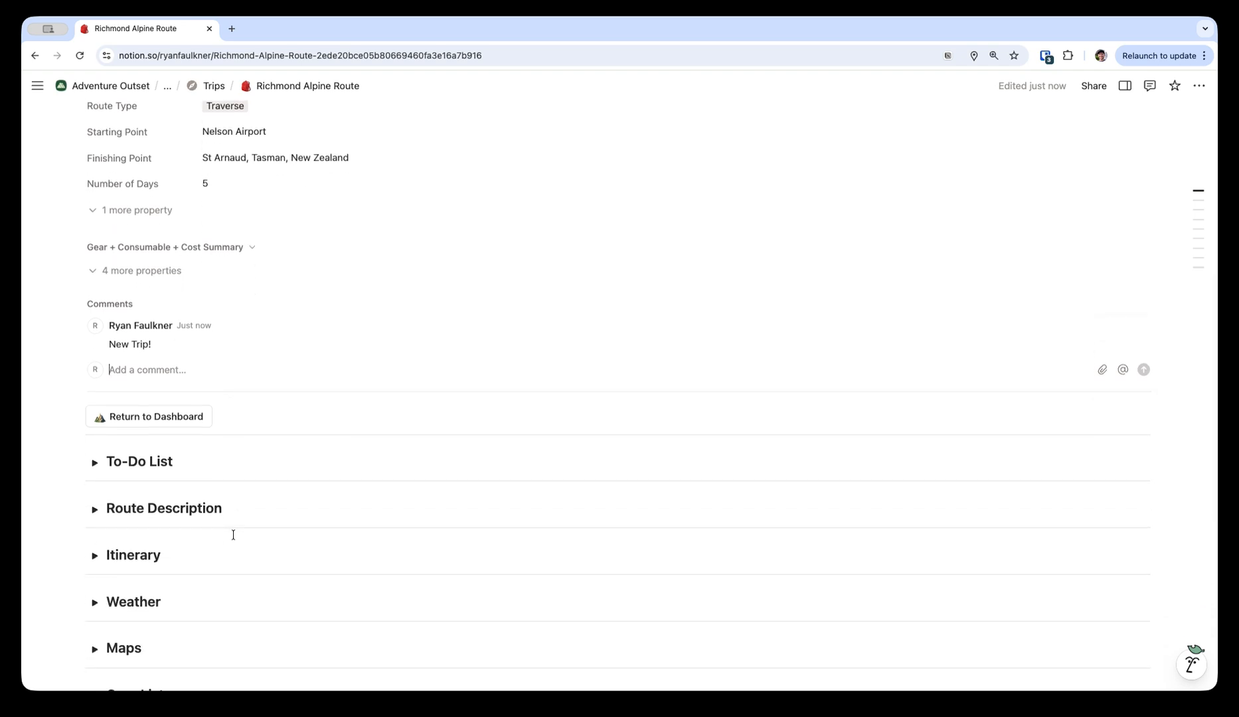
pyautogui.click(95, 463)
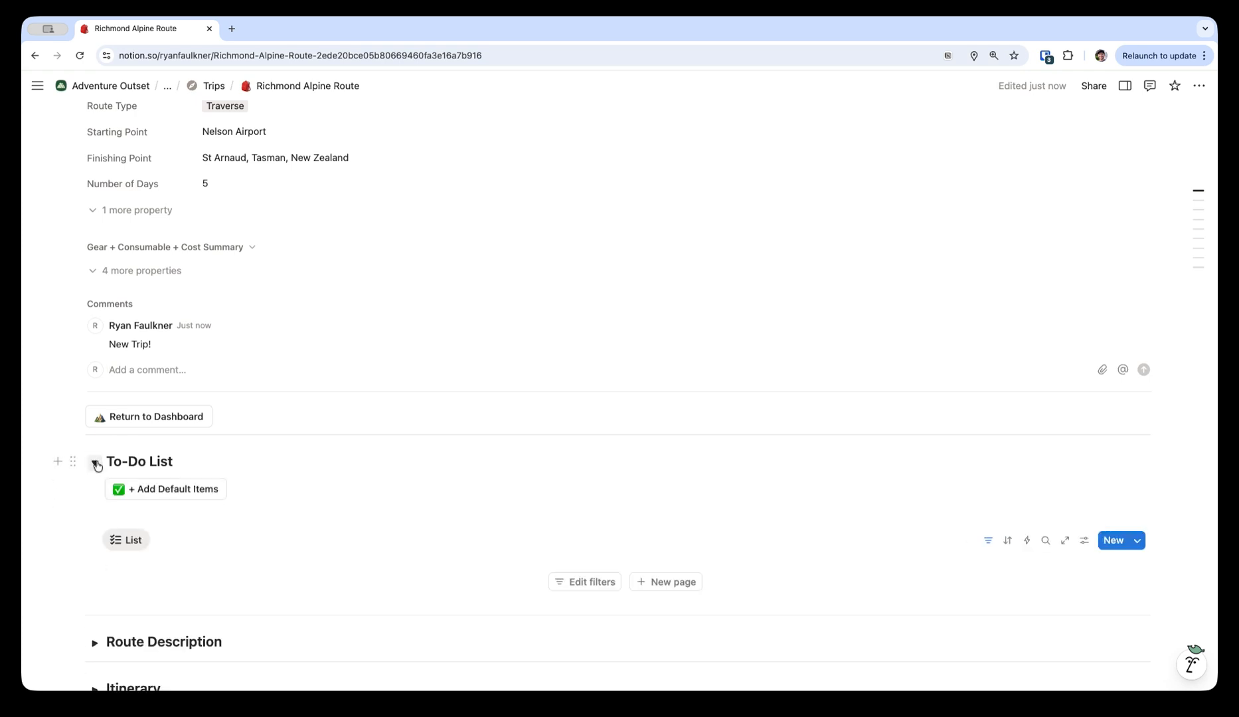
pyautogui.click(653, 581)
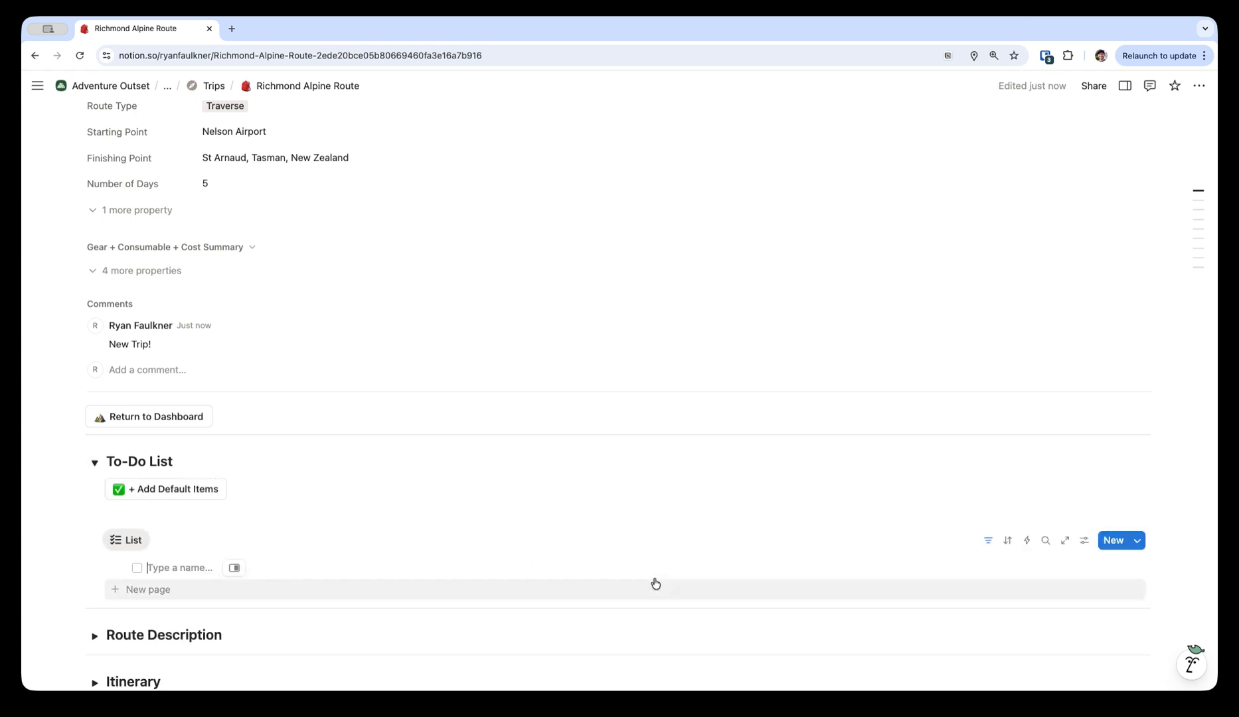
pyautogui.write('Nerw Task')
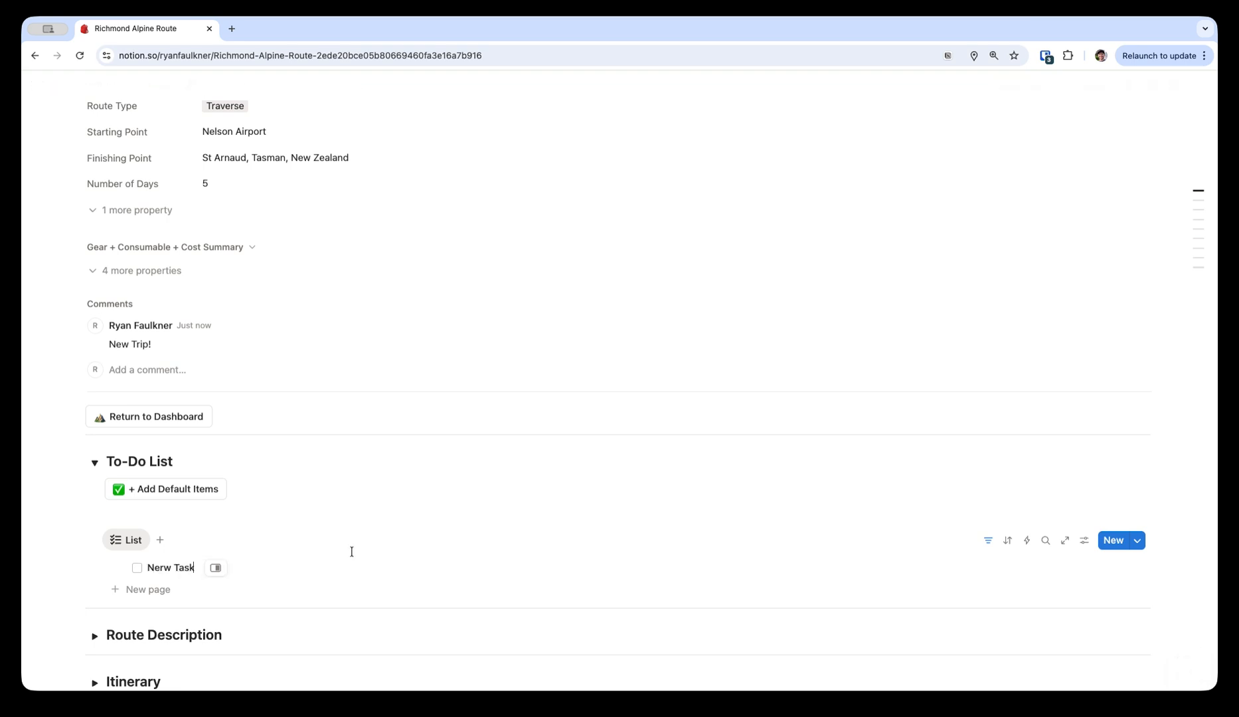
# Step: Add the default items to the to-do list, check the Before Leaving subtasks, and collapse the To-Do List section
pyautogui.click(178, 494)
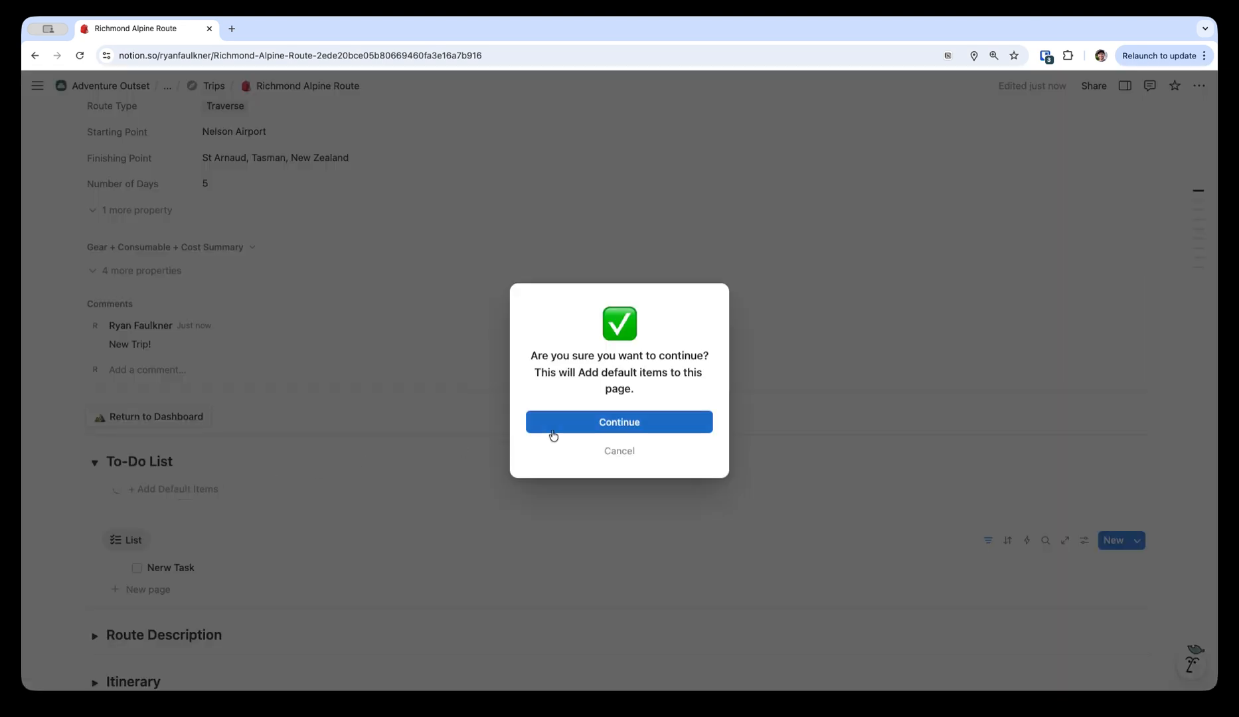
pyautogui.click(560, 430)
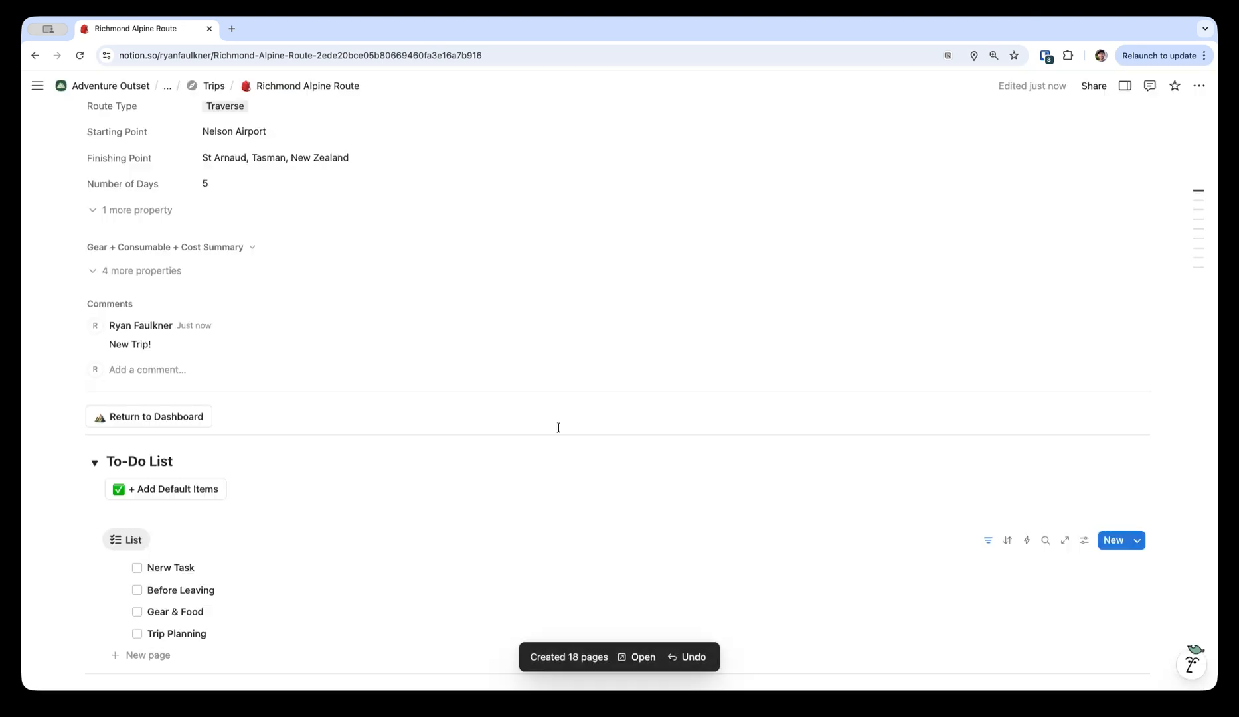
pyautogui.scroll(-2, 558, 427)
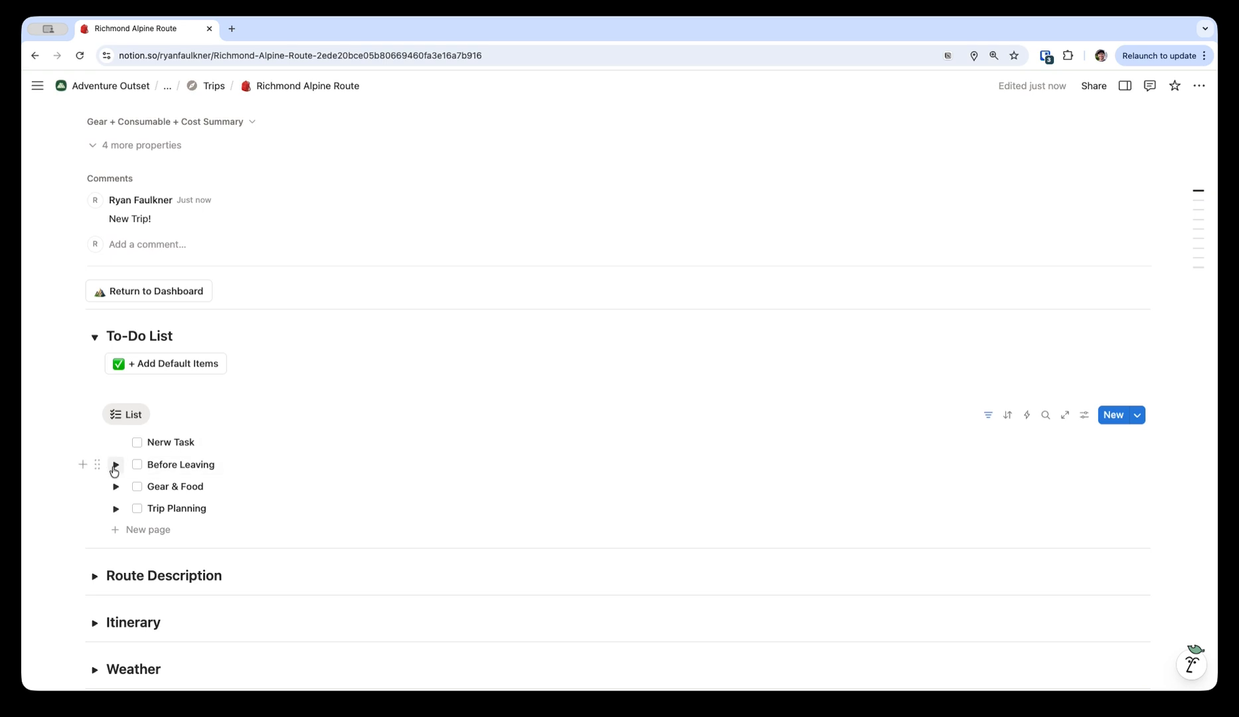
pyautogui.click(115, 465)
pyautogui.click(116, 464)
pyautogui.scroll(-1, 108, 344)
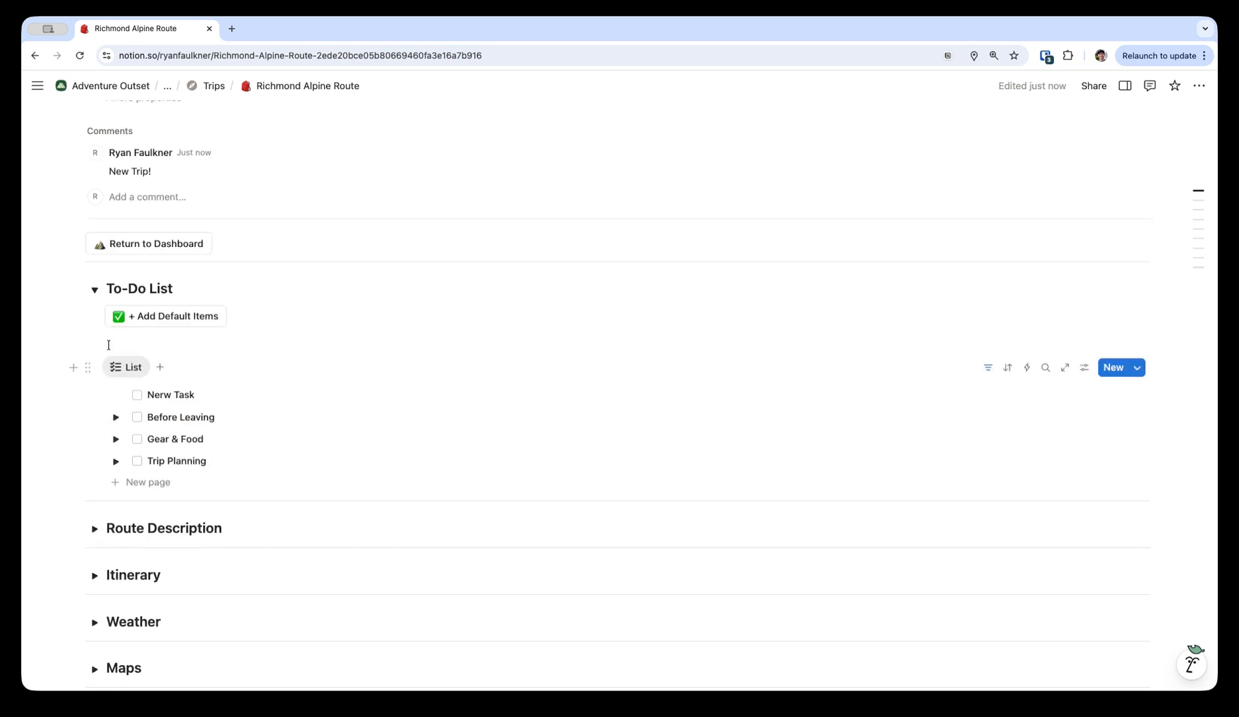
pyautogui.click(95, 290)
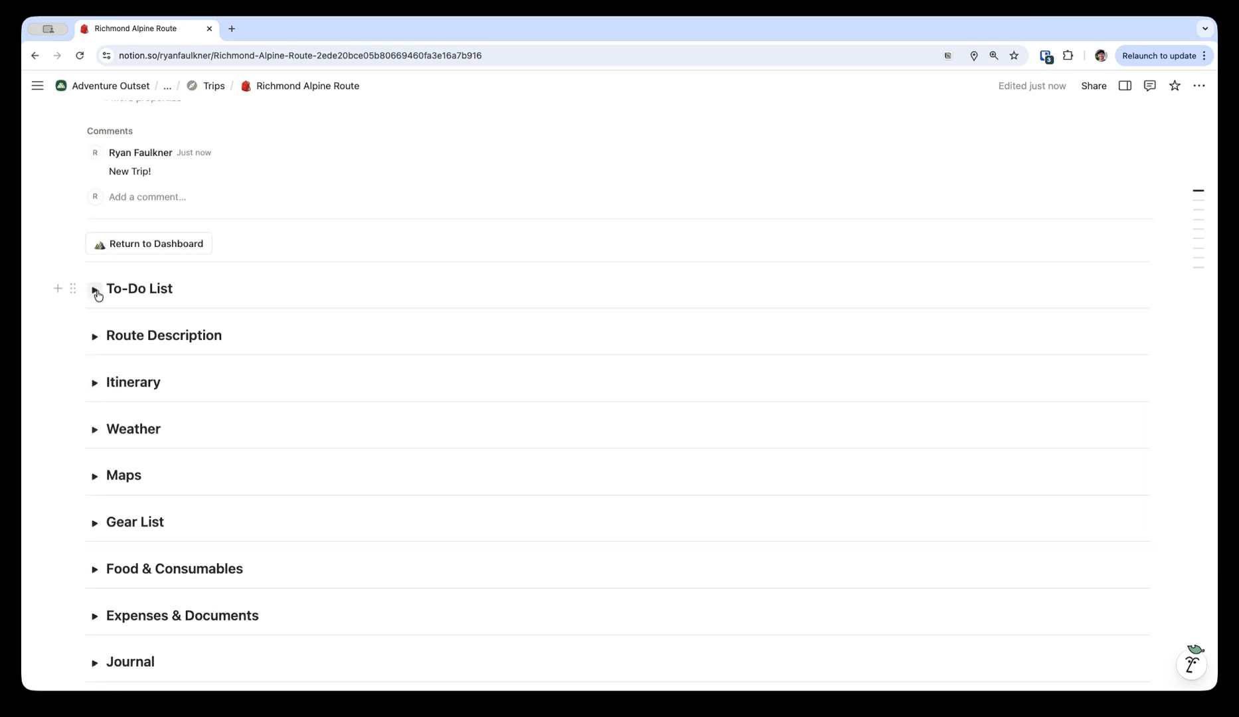
# Step: Look over the prompts in the Route Description section and collapse it again
pyautogui.click(95, 337)
pyautogui.scroll(-2, 96, 338)
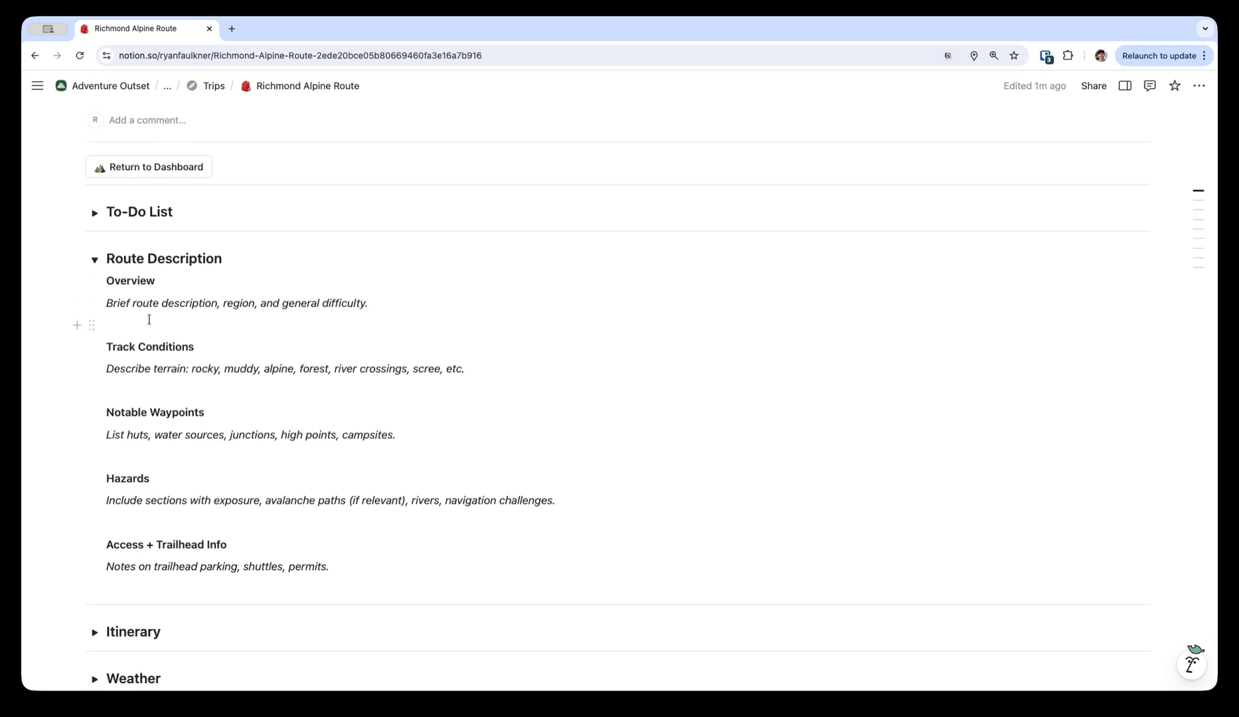
pyautogui.click(96, 261)
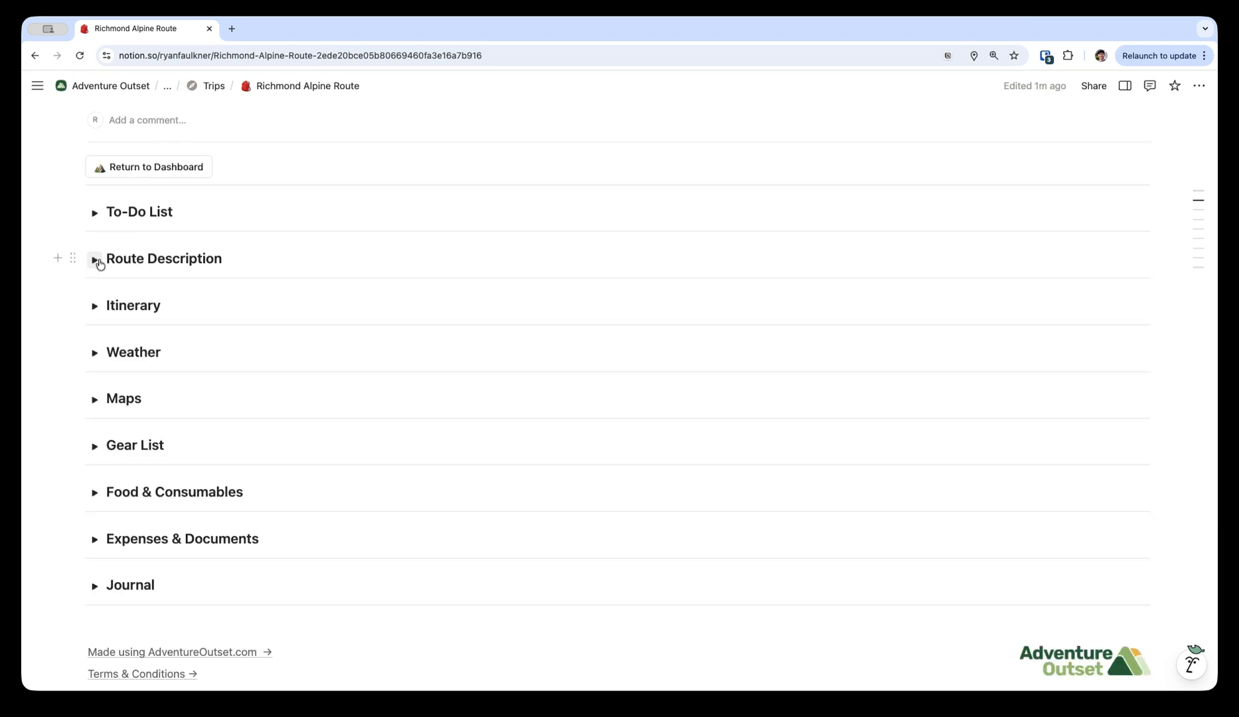
# Step: Expand the Itinerary section and add an item named "Day 1: Travel" to the complete itinerary
pyautogui.click(97, 306)
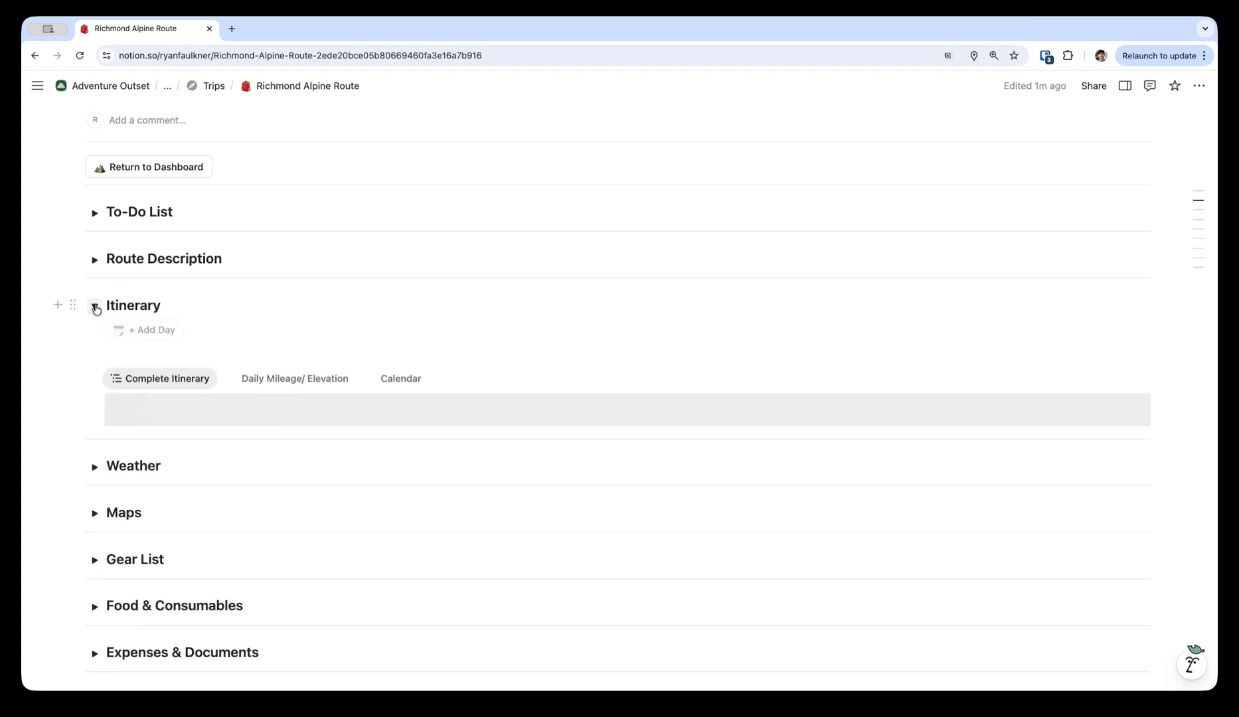
pyautogui.scroll(-1, 206, 362)
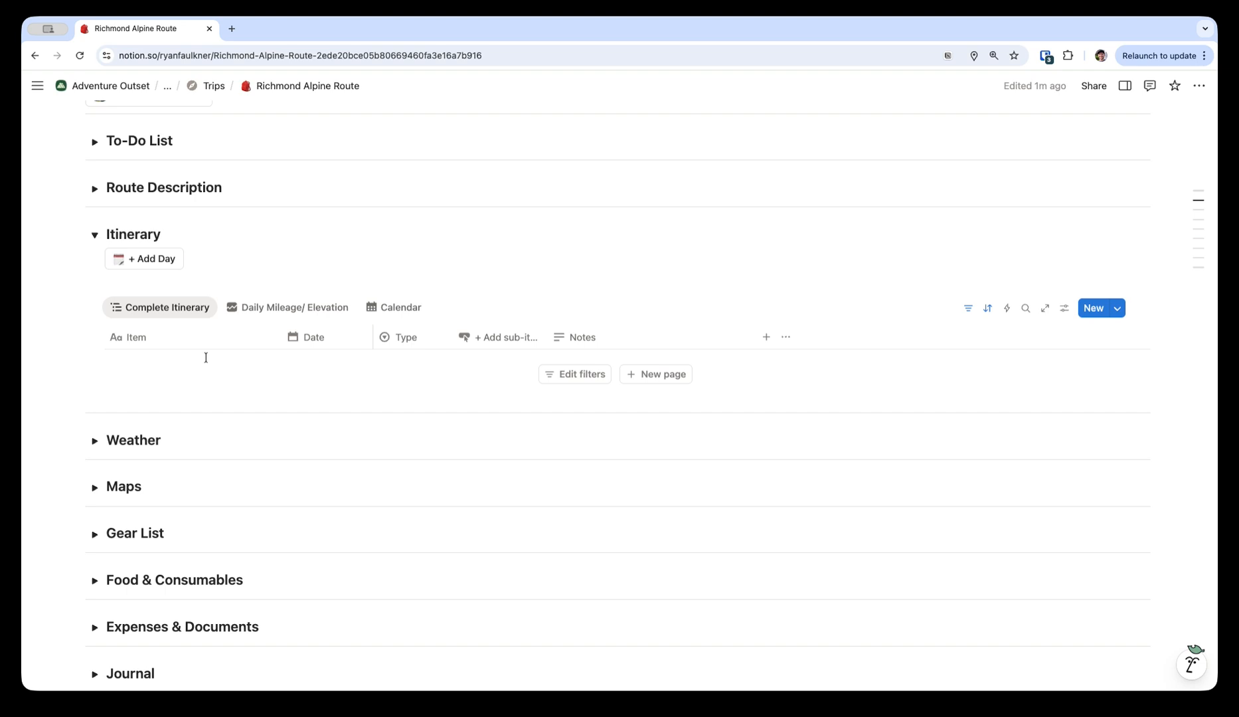
pyautogui.click(654, 374)
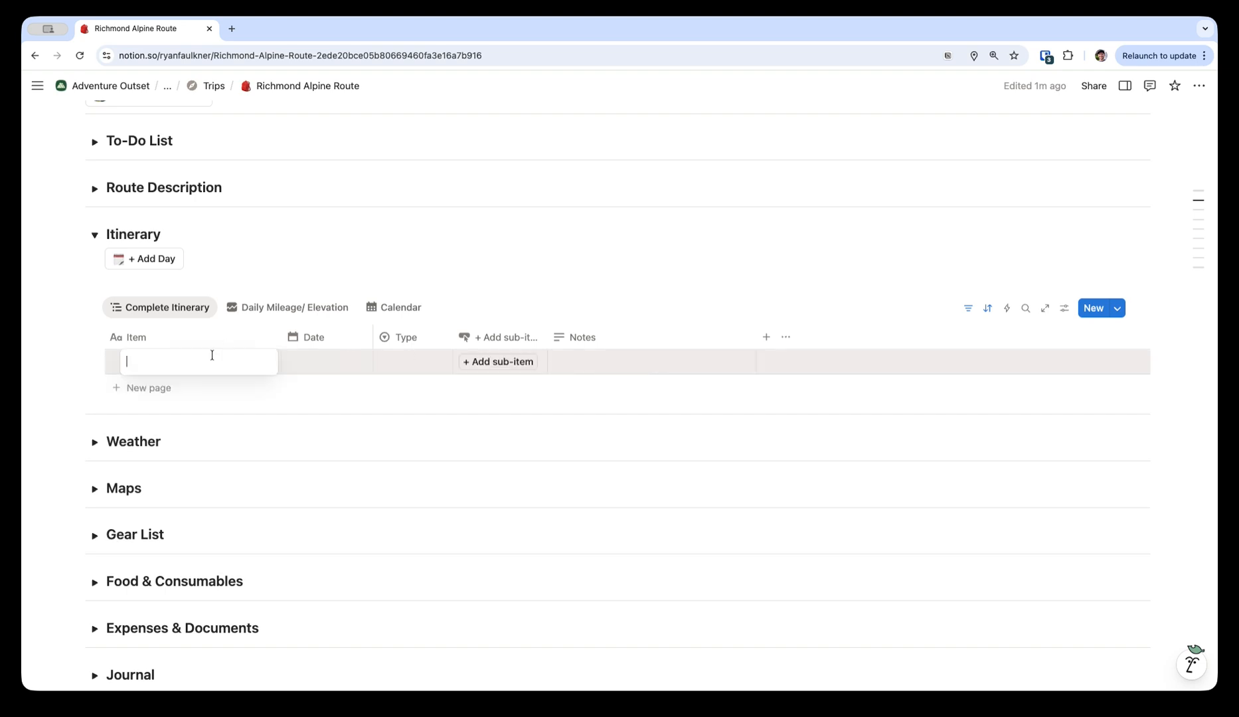
pyautogui.write('Day 1')
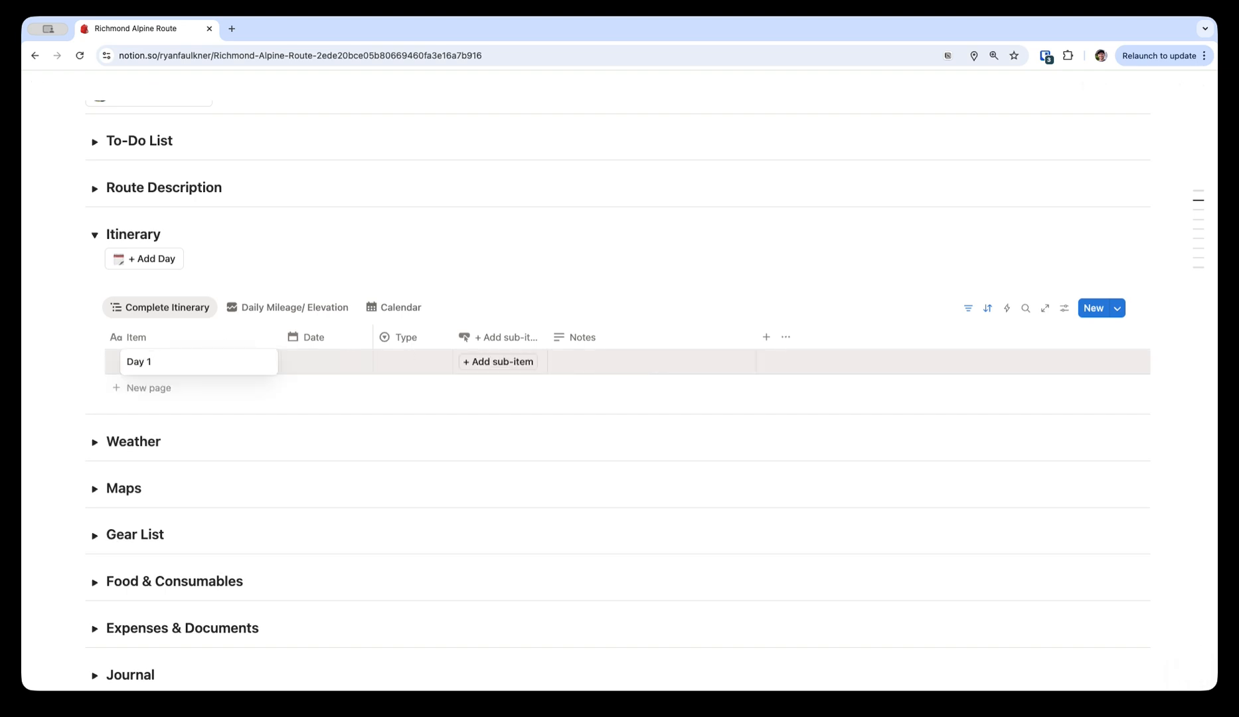
pyautogui.write(': Travel')
# Step: Give the Day 1 itinerary item the date January 30, 2026 and the type Travel
pyautogui.click(313, 353)
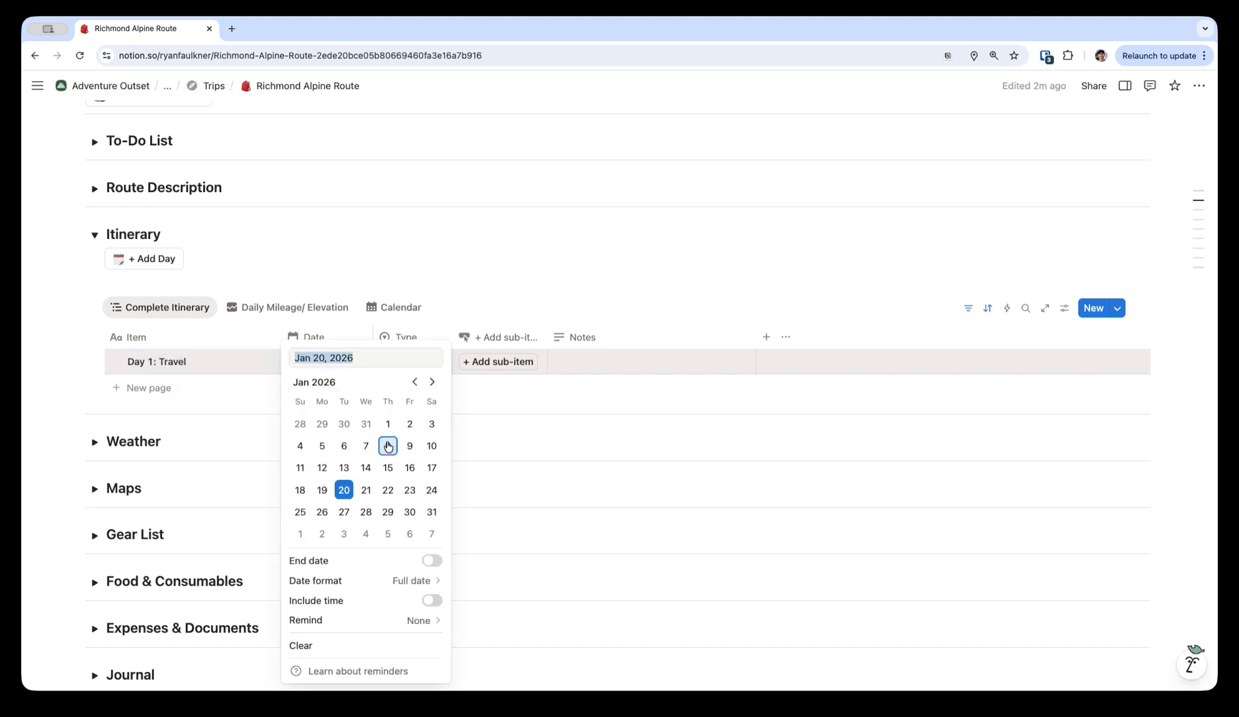
pyautogui.click(409, 509)
pyautogui.click(473, 397)
pyautogui.click(407, 362)
pyautogui.click(416, 409)
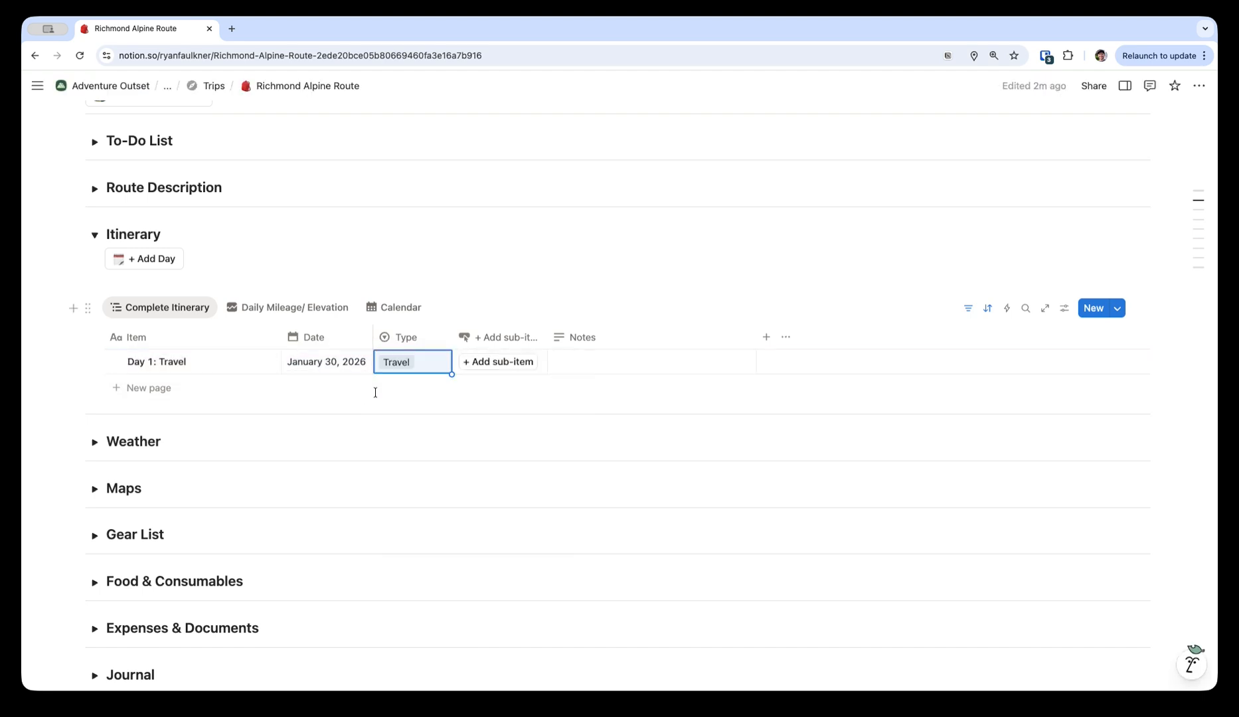
# Step: Add Day 2 through Day 5 to the itinerary with the section's add-day action
pyautogui.click(166, 264)
pyautogui.click(166, 264)
pyautogui.click(166, 264)
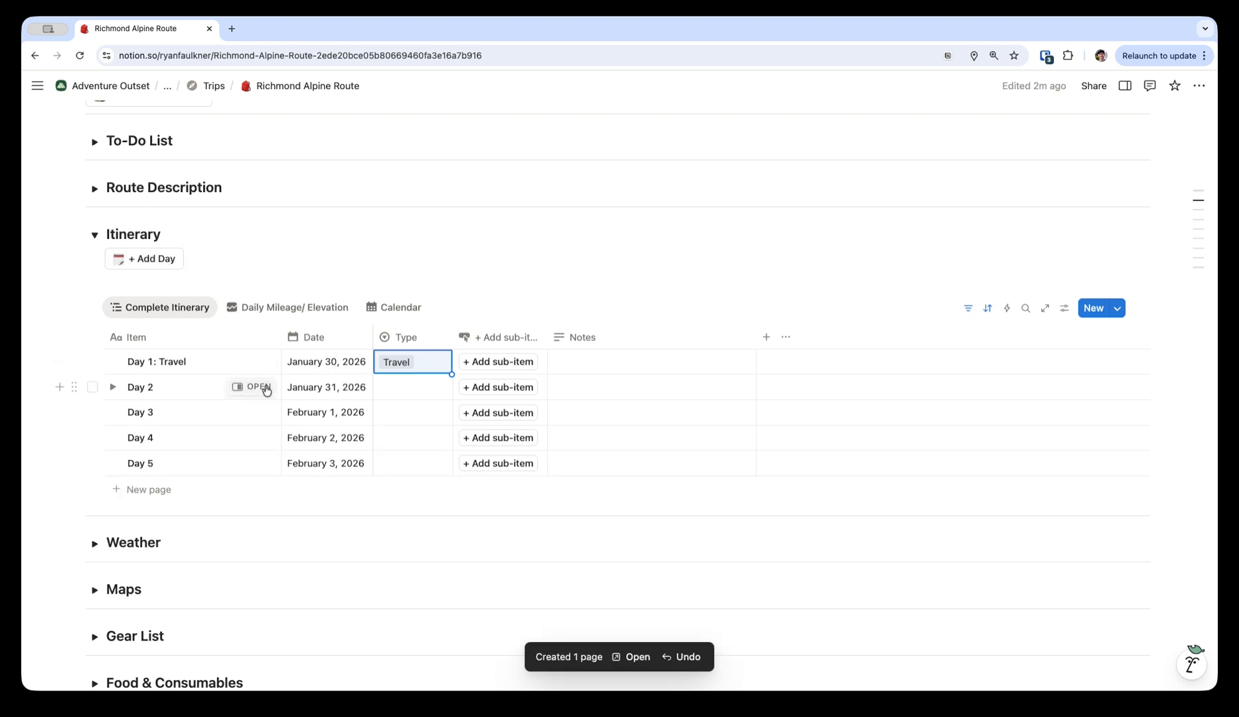
# Step: Add the sub-item "Flight to Nelson" under Day 1 and "Browning Hut" under Day 2
pyautogui.click(501, 362)
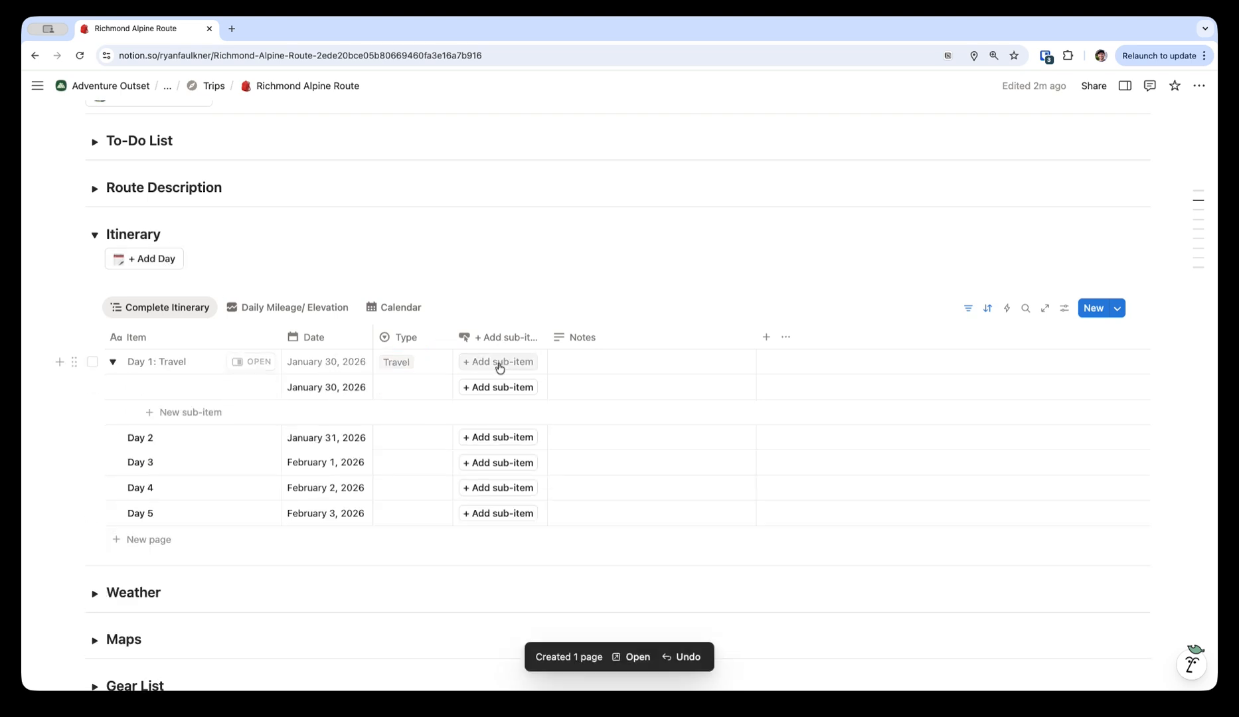
pyautogui.write('Flight to Nelson')
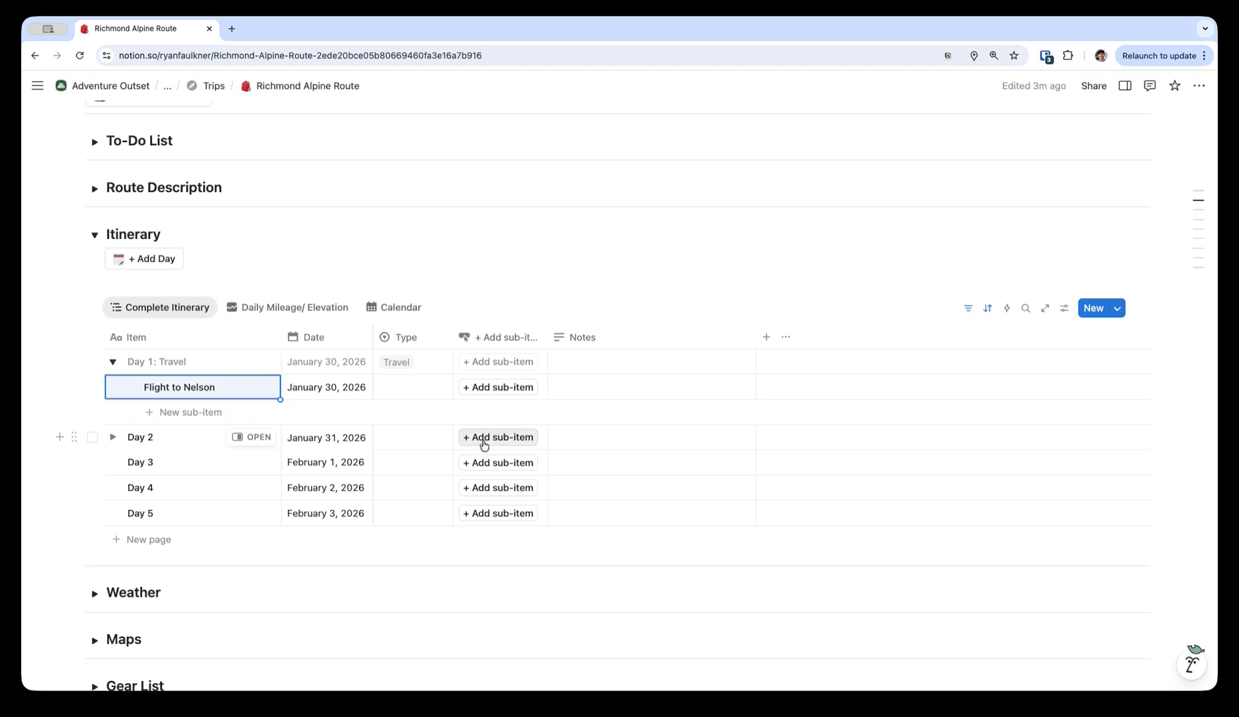
pyautogui.click(501, 437)
pyautogui.write('Browning Hut')
pyautogui.press('Return')
# Step: Add the sub-item "Summit Mount Rintoul" under Day 3 of the itinerary
pyautogui.click(485, 520)
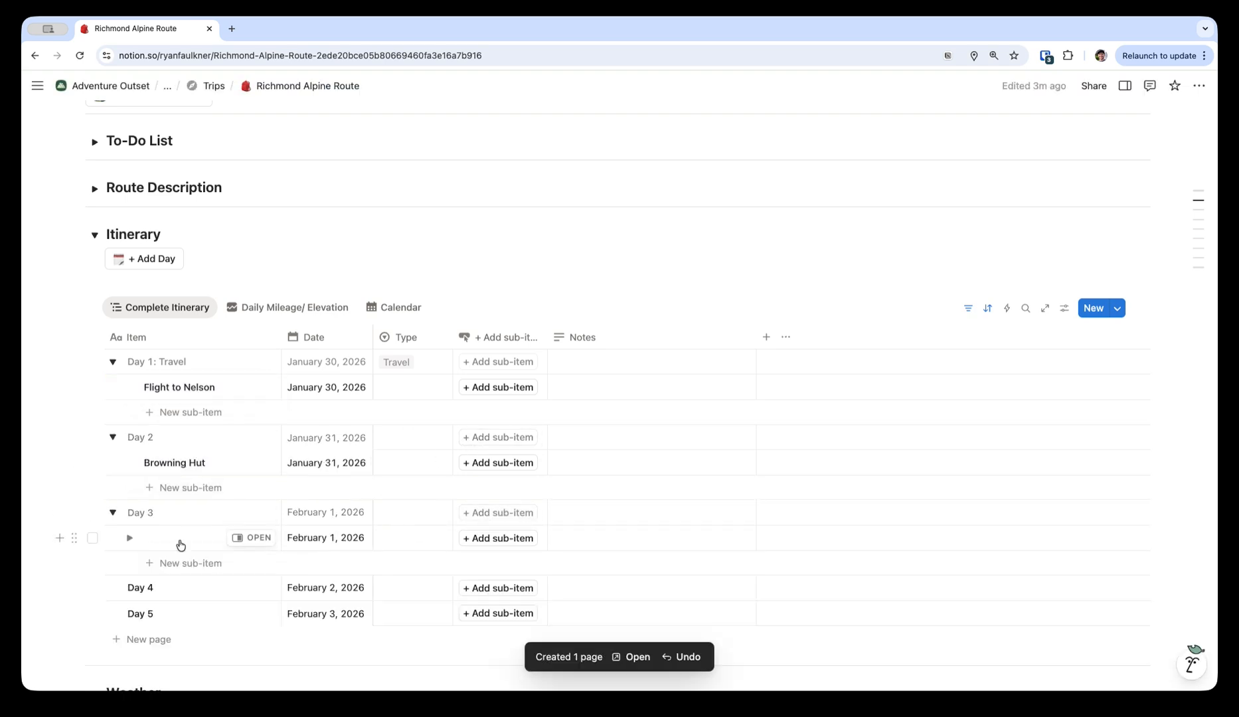
pyautogui.write('Summit Mount Rintoul')
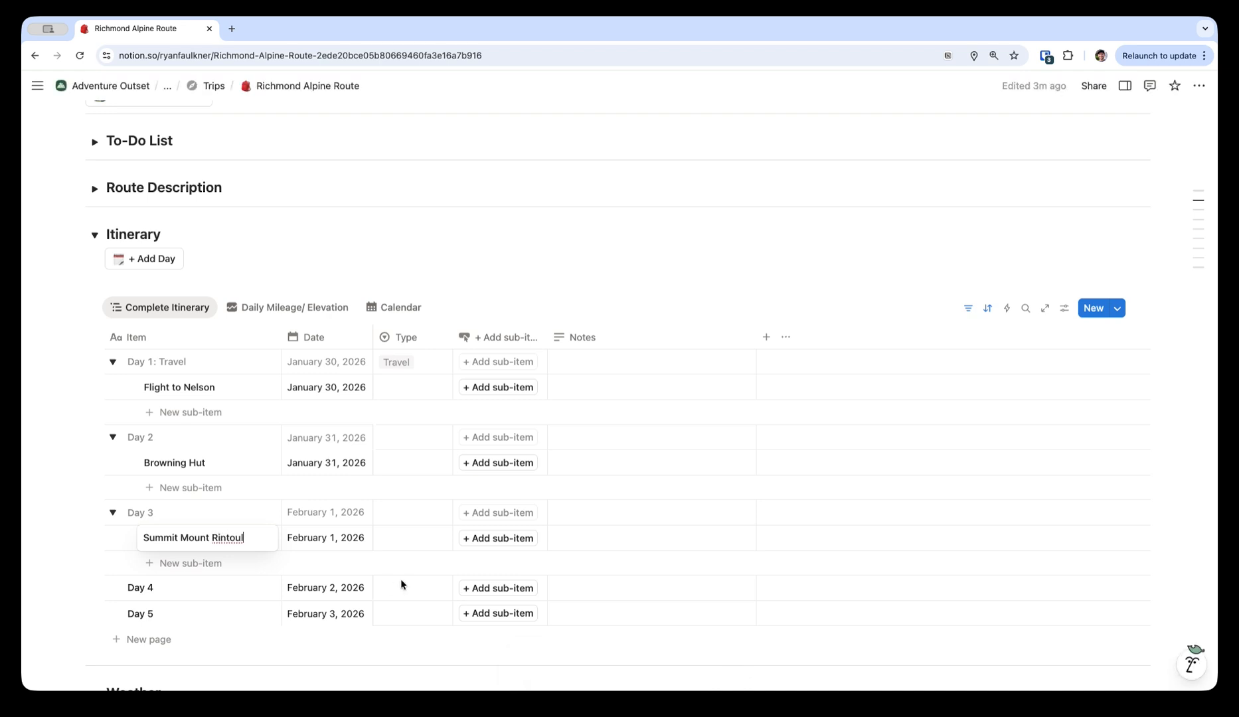
pyautogui.press('Return')
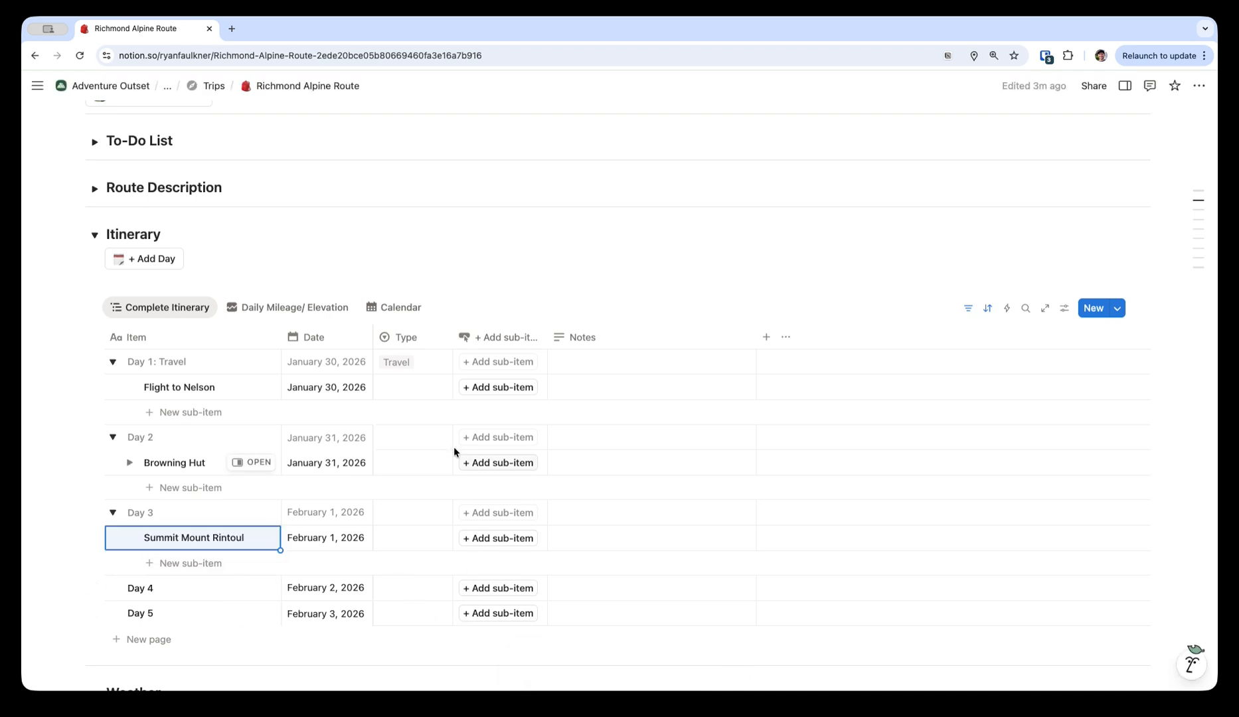
# Step: In the daily mileage view of the itinerary, enter daily distances of 18.9, 24.27, 27.5, 23.71 and 28.2 for Days 1 to 5
pyautogui.click(319, 317)
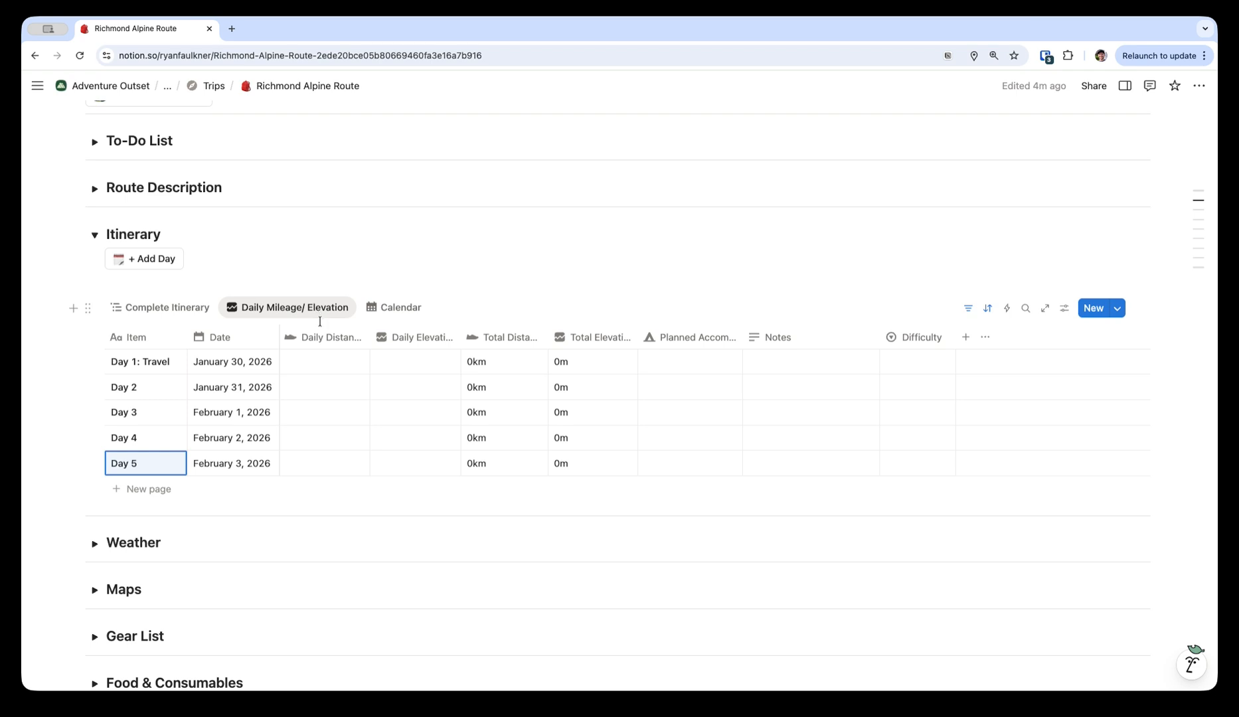
pyautogui.click(326, 358)
pyautogui.write('18.9')
pyautogui.press('Return')
pyautogui.write('24.27')
pyautogui.press('Return')
pyautogui.write('27.5')
pyautogui.press('Return')
pyautogui.write('23.71')
pyautogui.press('Return')
pyautogui.write('28.2')
pyautogui.press('Return')
# Step: Enter daily elevations of 1406, 1926, 1883, 2021 and 1048 for Days 1 to 5 of the itinerary
pyautogui.click(401, 357)
pyautogui.write('1406')
pyautogui.press('Return')
pyautogui.write('1926')
pyautogui.press('Return')
pyautogui.write('1883')
pyautogui.press('Return')
pyautogui.write('2021')
pyautogui.press('Return')
pyautogui.write('1048')
# Step: Set planned accommodation for Days 1 to 5 to Beowning Hut, Old Man Hut, Mid Waiora Hut, Porters Creek Hut and St. Arnaud Alpine Lodge
pyautogui.click(670, 362)
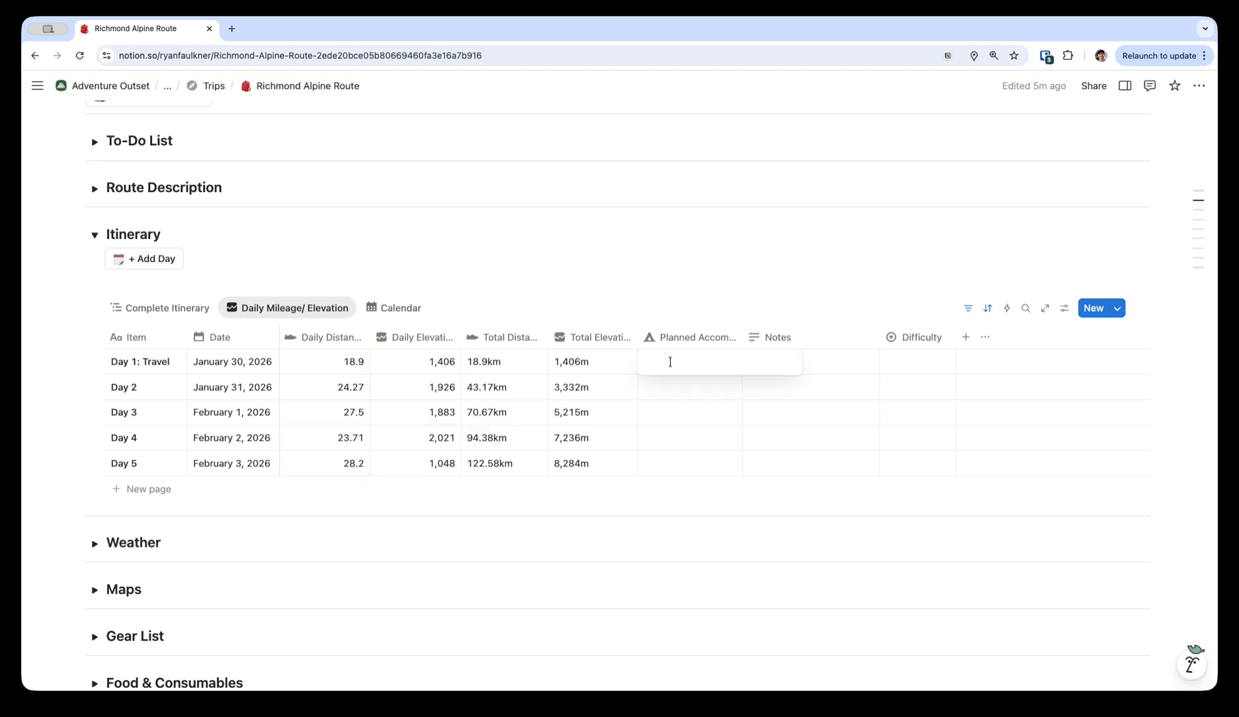
pyautogui.write('Beowning Hut')
pyautogui.press('Return')
pyautogui.write('Old Man Hut')
pyautogui.press('Return')
pyautogui.write('Mid Waiora Hut')
pyautogui.press('Return')
pyautogui.write('Porters Creek Hut')
pyautogui.press('Return')
pyautogui.write('St. Arnaud Alpine Lodge')
pyautogui.press('Escape')
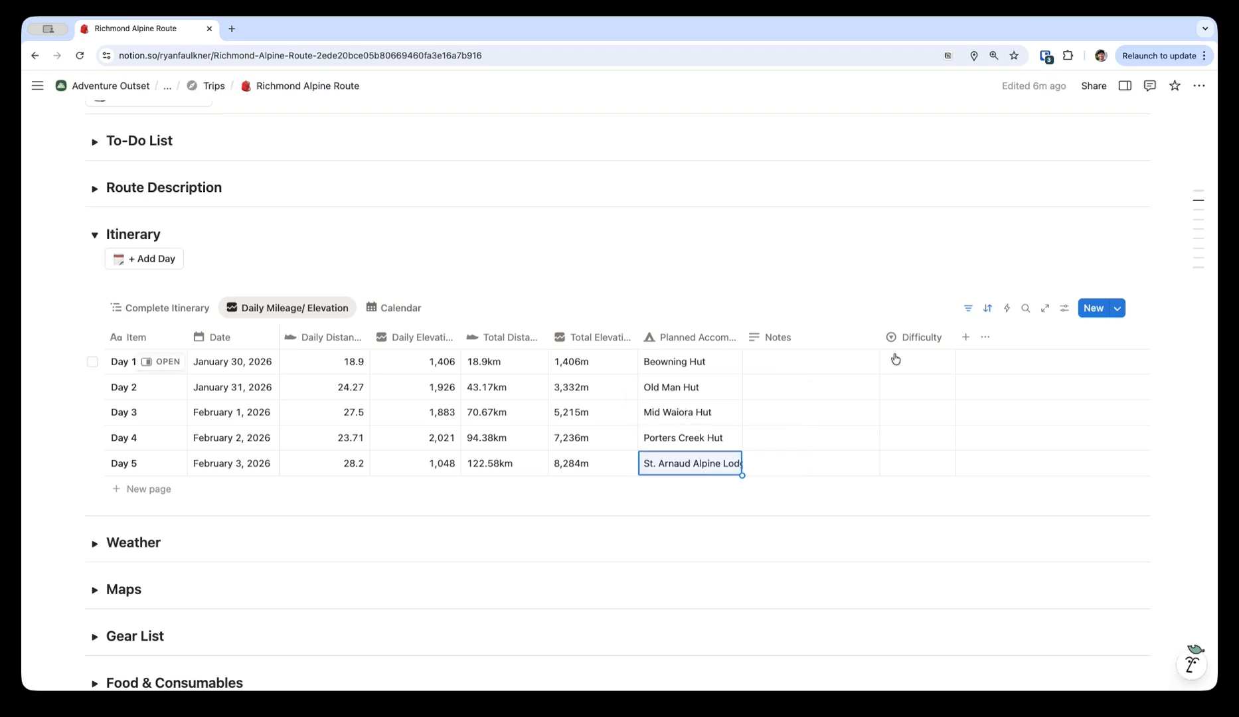
# Step: Rate the itinerary difficulty as Moderate for Days 1 and 5, Very Hard for Days 2 and 3, and Hard for Day 4
pyautogui.click(917, 388)
pyautogui.click(938, 492)
pyautogui.click(914, 414)
pyautogui.click(938, 516)
pyautogui.click(913, 439)
pyautogui.click(928, 523)
pyautogui.click(899, 466)
pyautogui.click(936, 529)
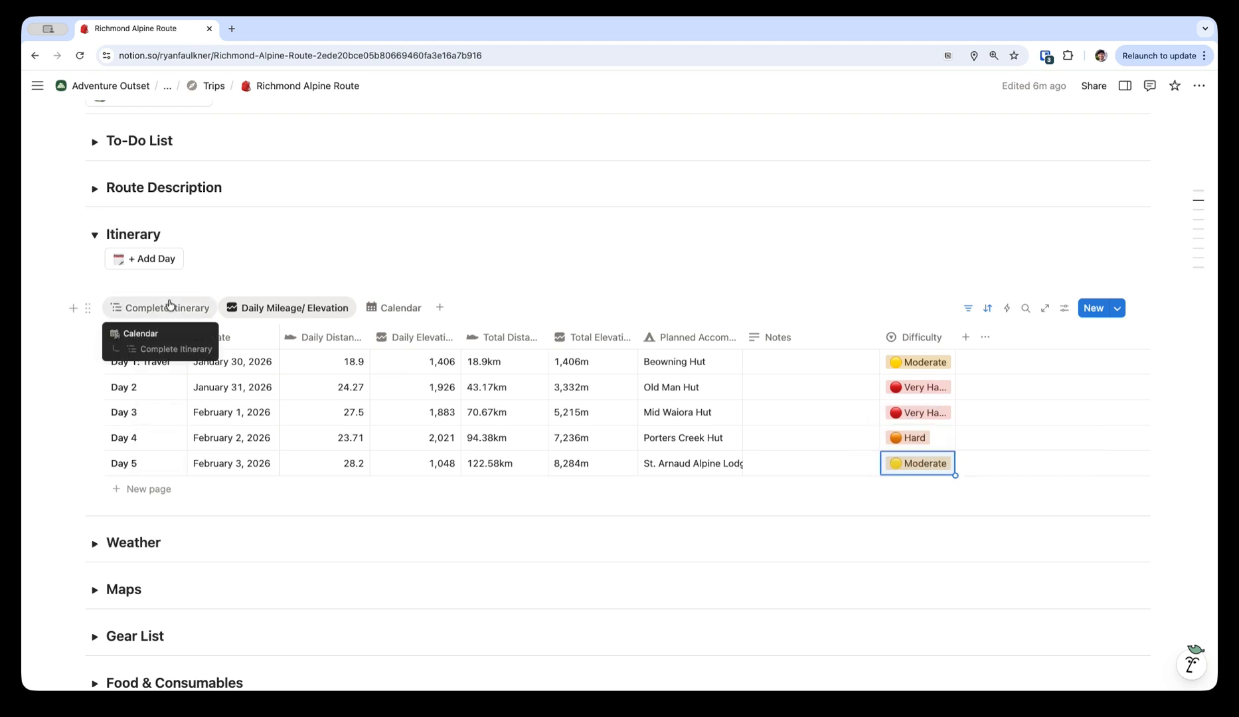
# Step: Collapse the itinerary and look through the contents of the Weather and Maps sections
pyautogui.click(93, 236)
pyautogui.click(95, 281)
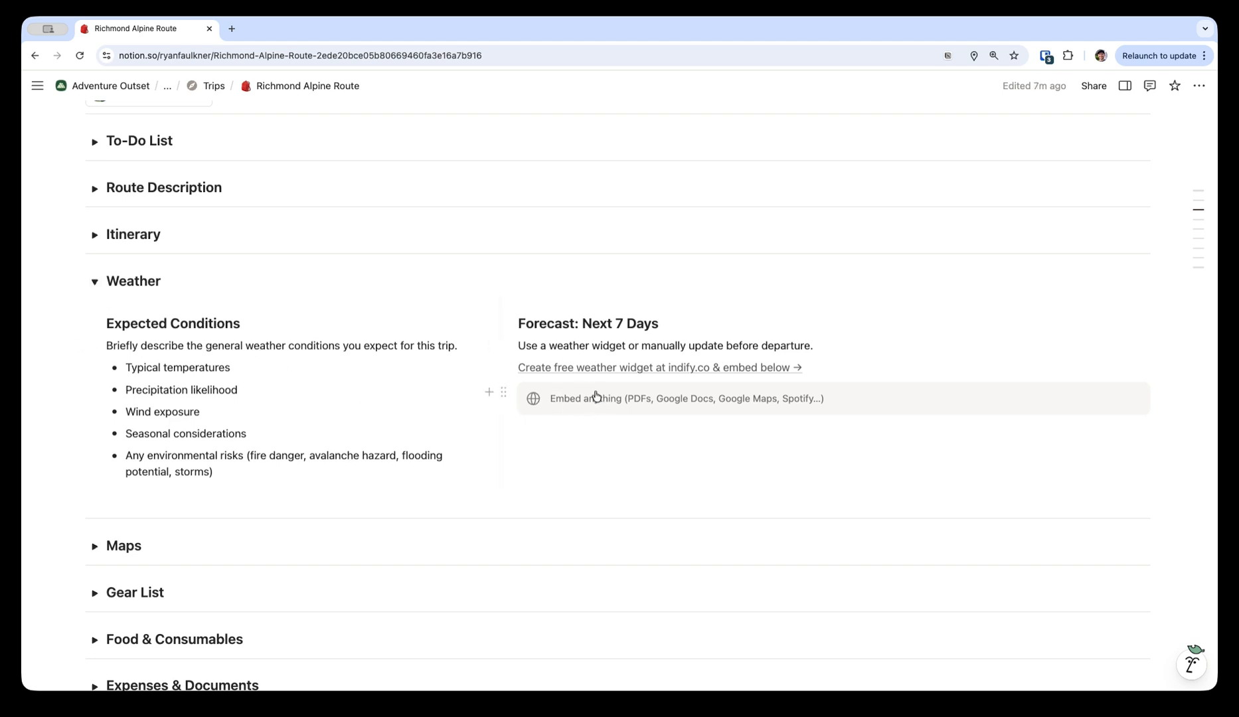
pyautogui.click(93, 290)
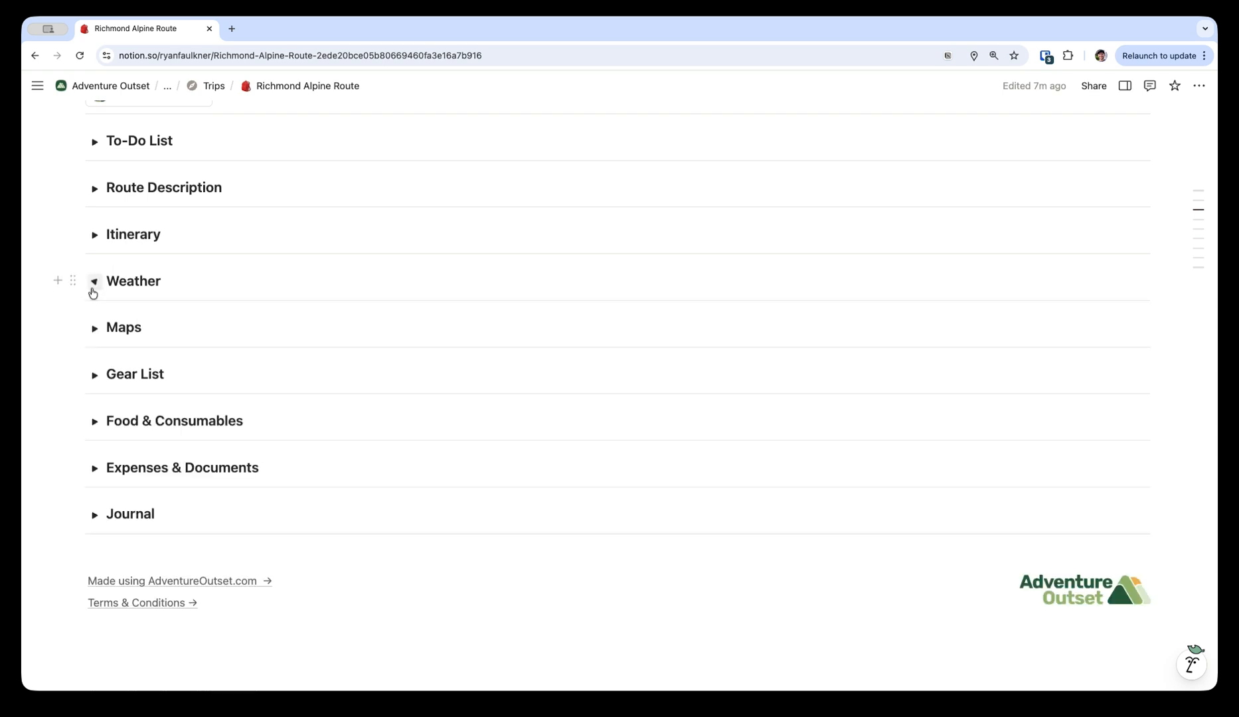
pyautogui.click(95, 329)
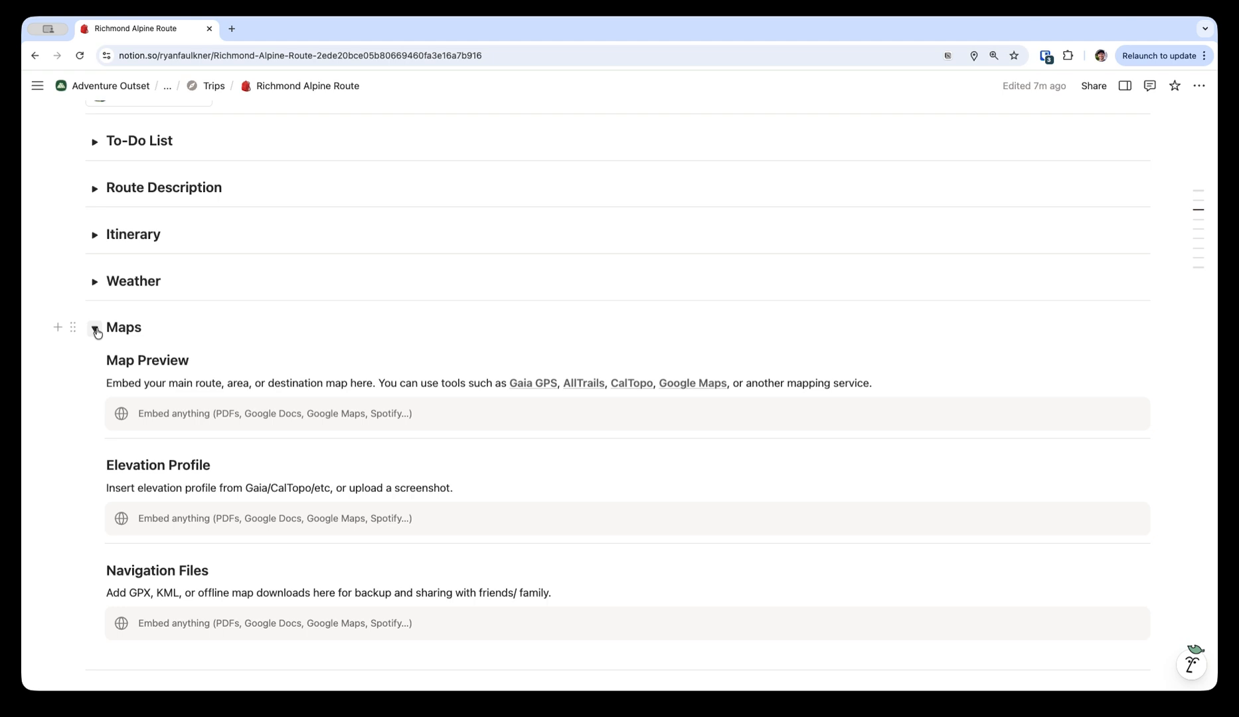
pyautogui.scroll(-2, 178, 369)
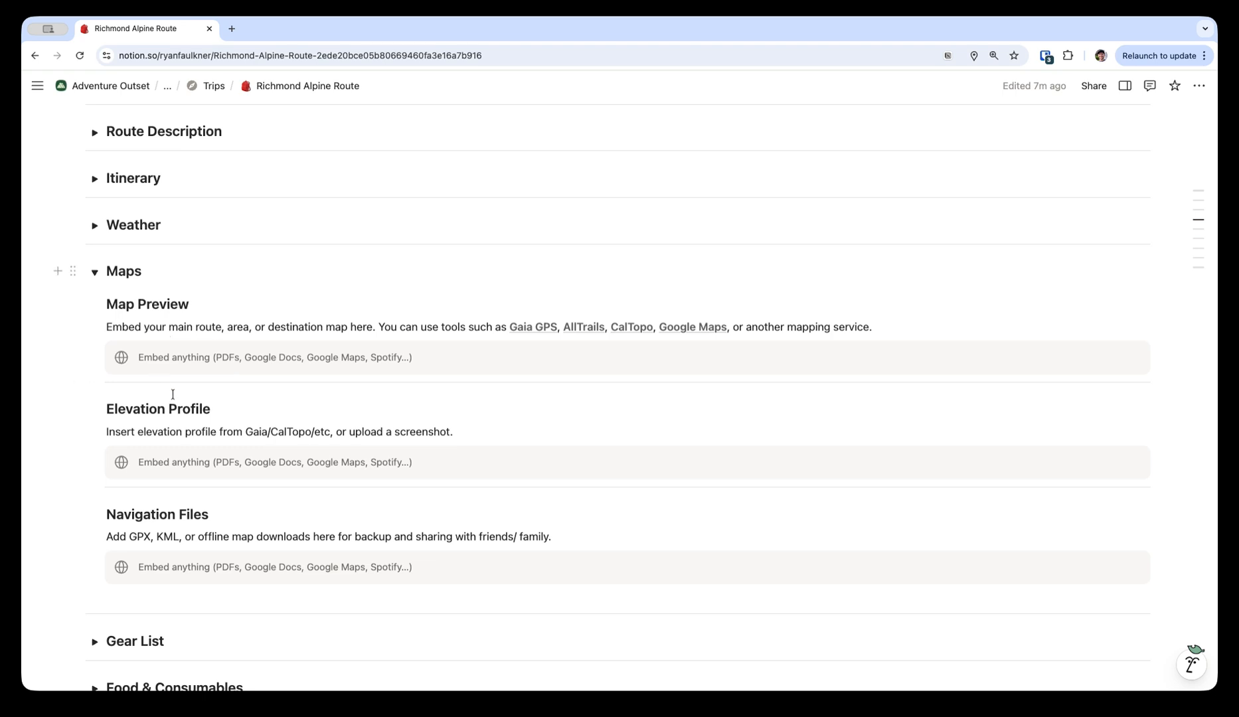
pyautogui.click(96, 271)
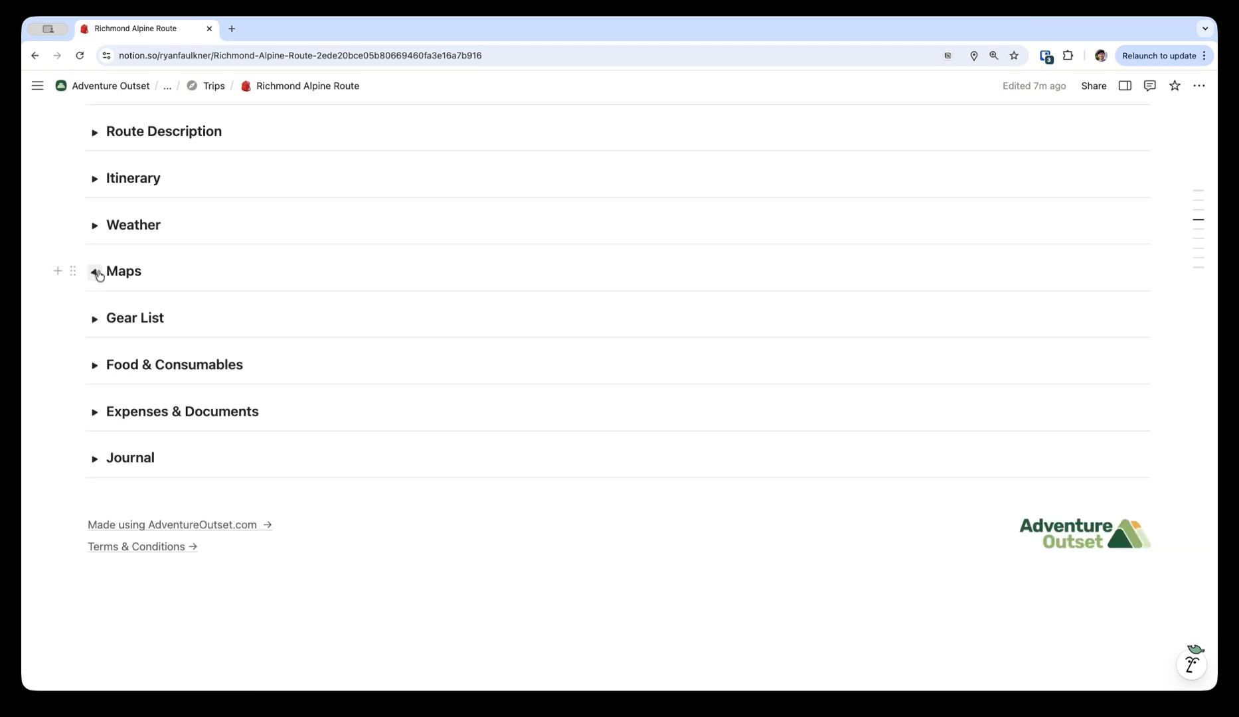
# Step: Add the default 3-season items for a multi-day hike to the trip's Gear List
pyautogui.click(96, 319)
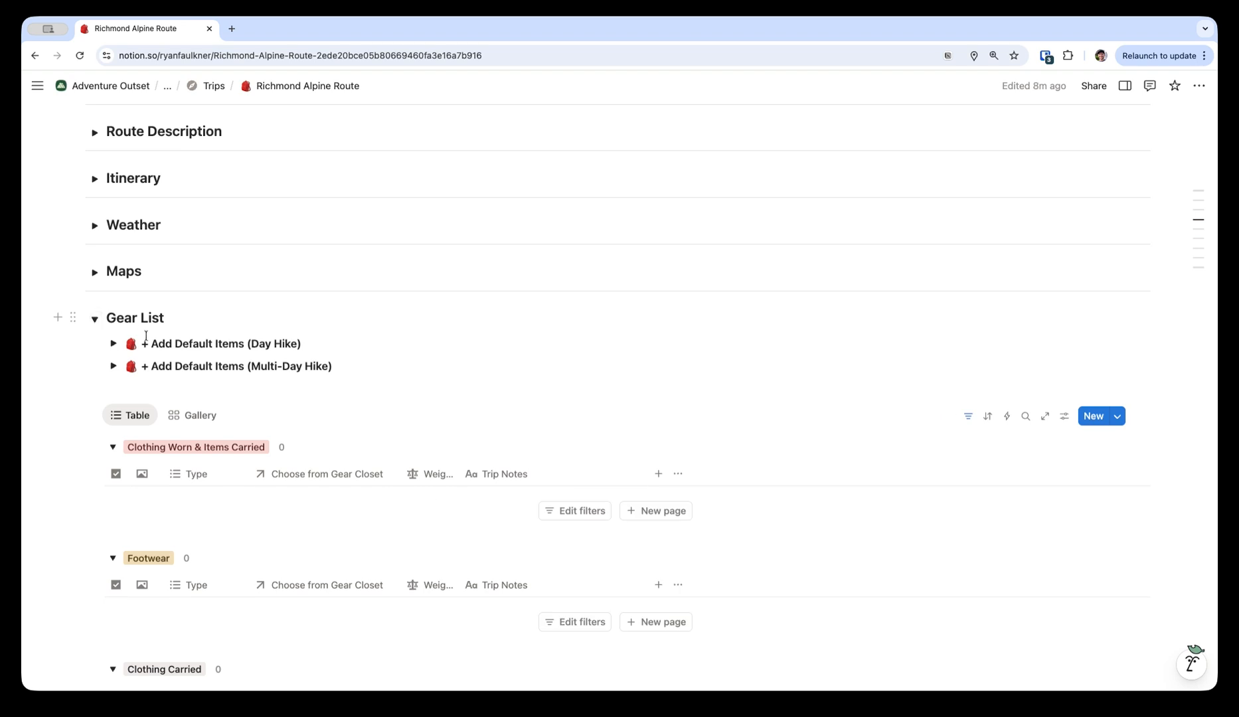
pyautogui.scroll(-2, 277, 397)
pyautogui.scroll(-1, 277, 397)
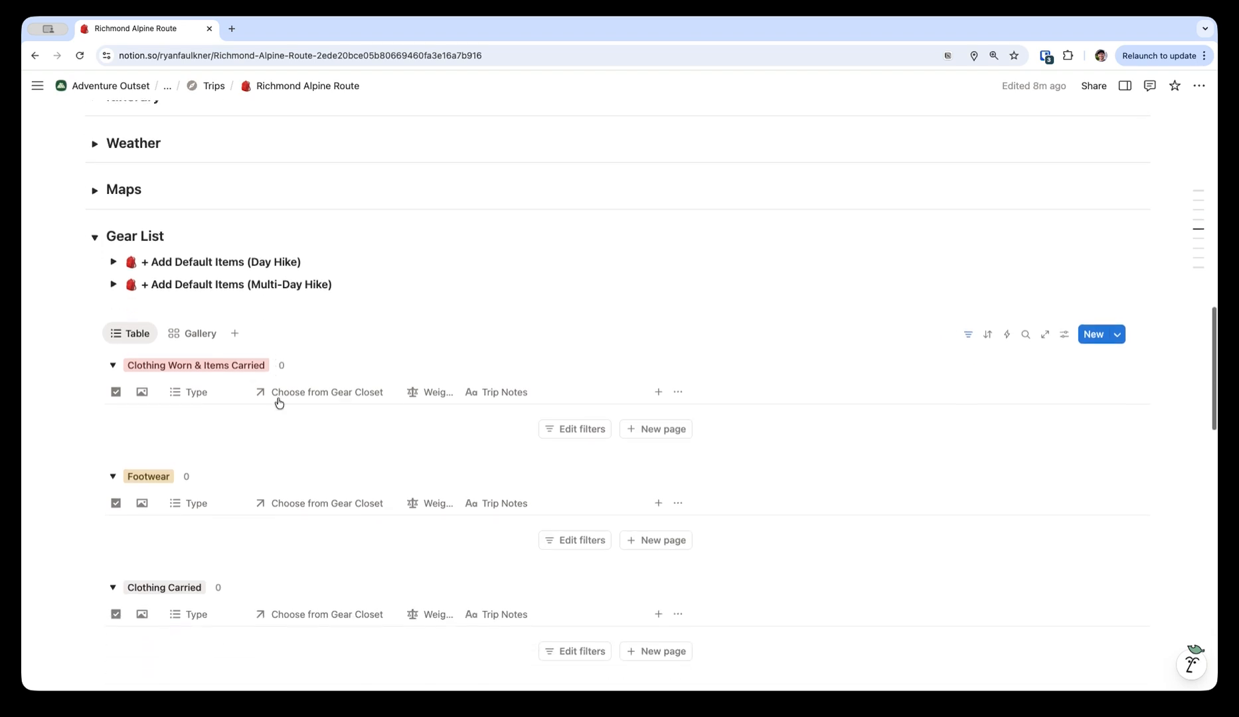
pyautogui.click(114, 286)
pyautogui.click(192, 335)
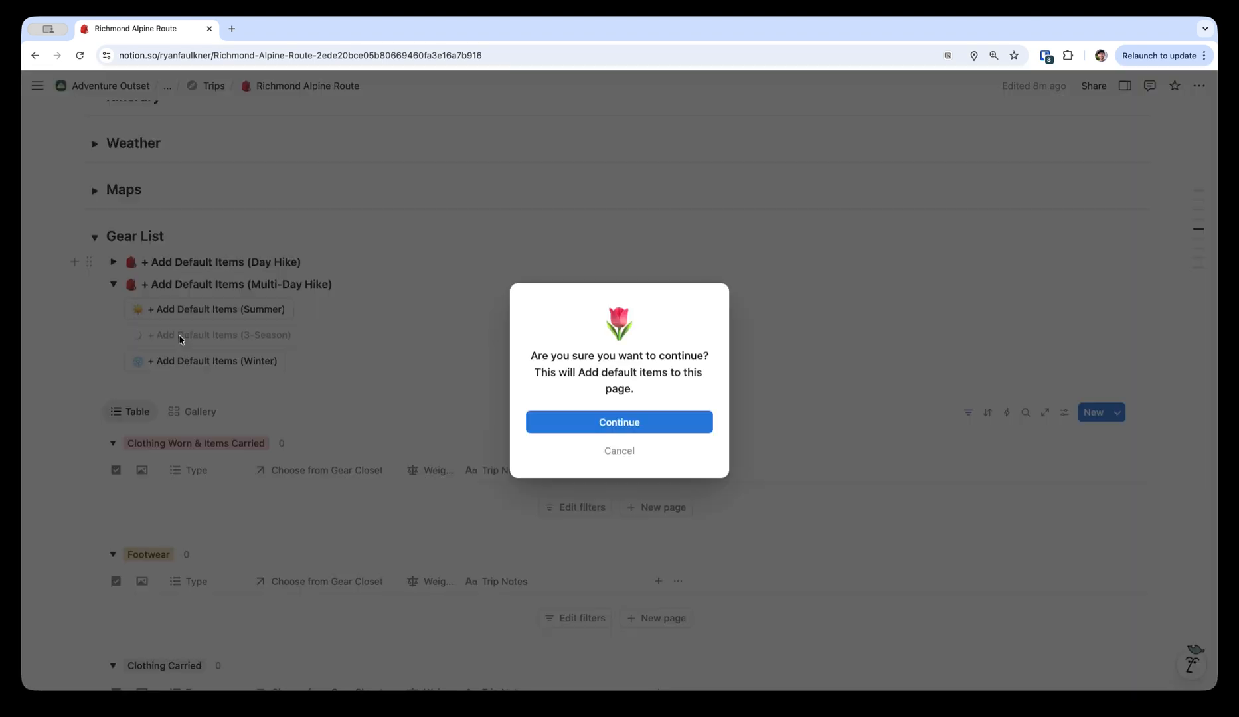
pyautogui.click(546, 423)
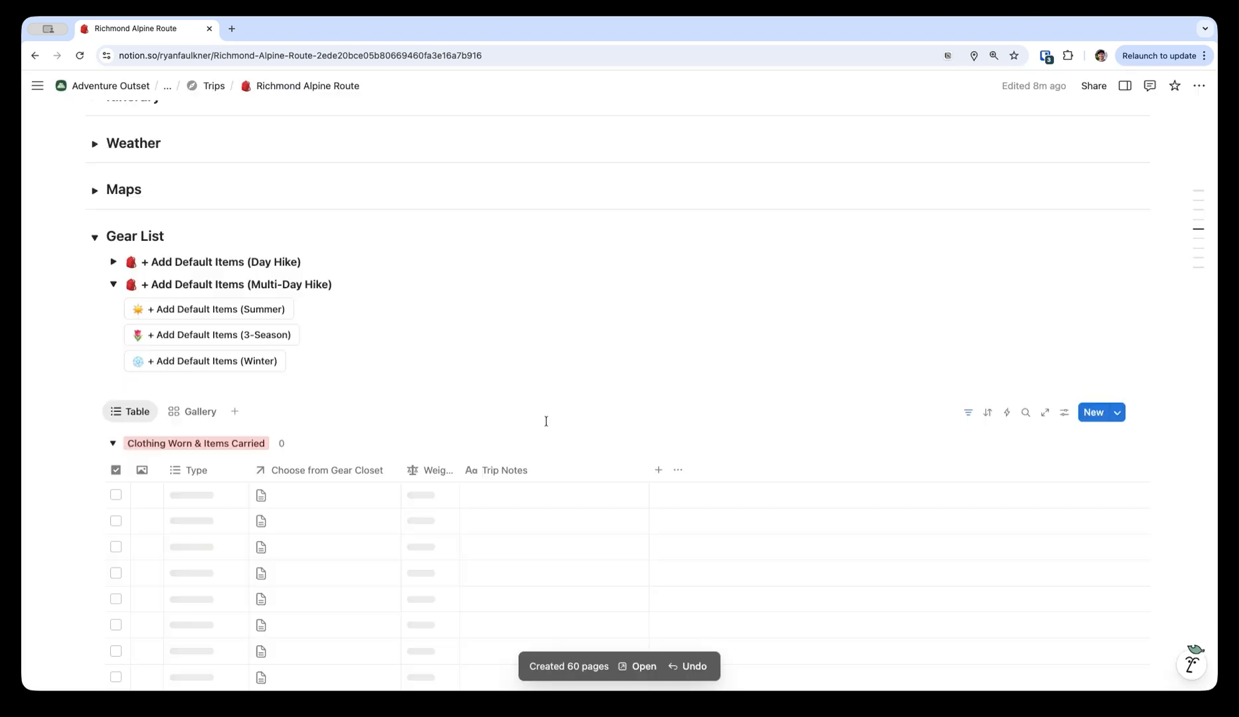
# Step: Add the trip note "Need to Repair" to the lightweight trekking poles in the gear list
pyautogui.scroll(-3, 425, 429)
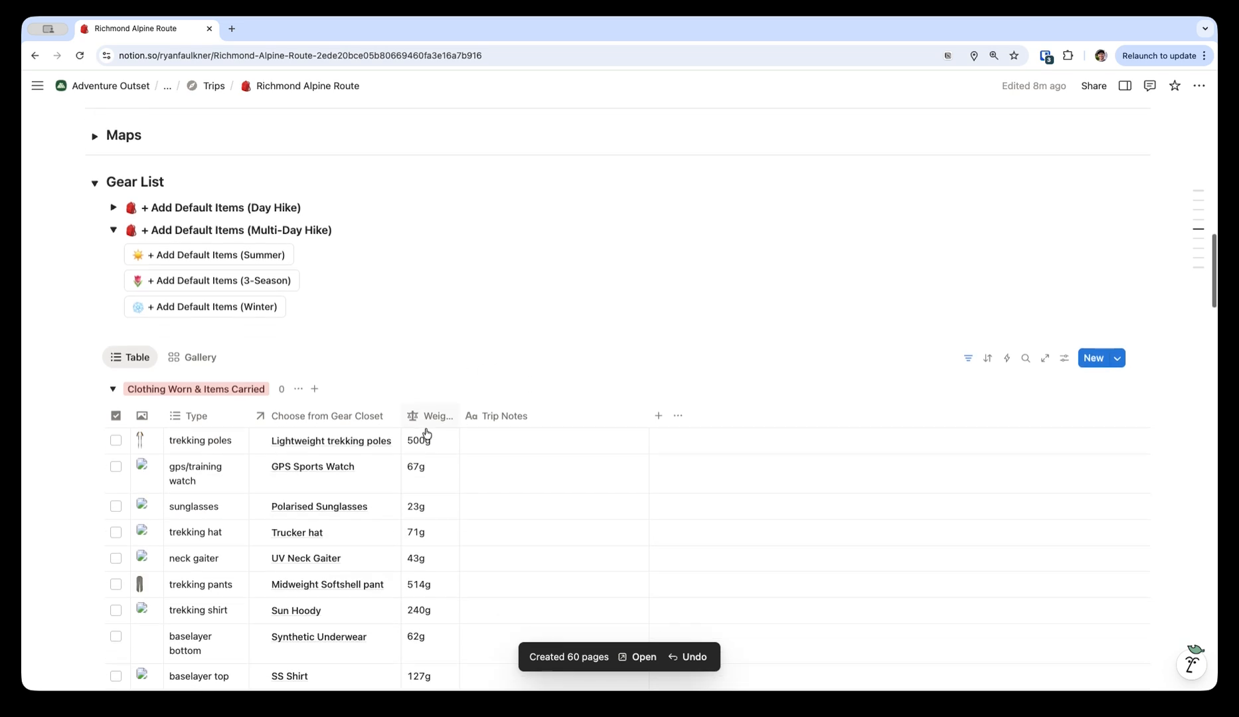
pyautogui.scroll(-2, 321, 497)
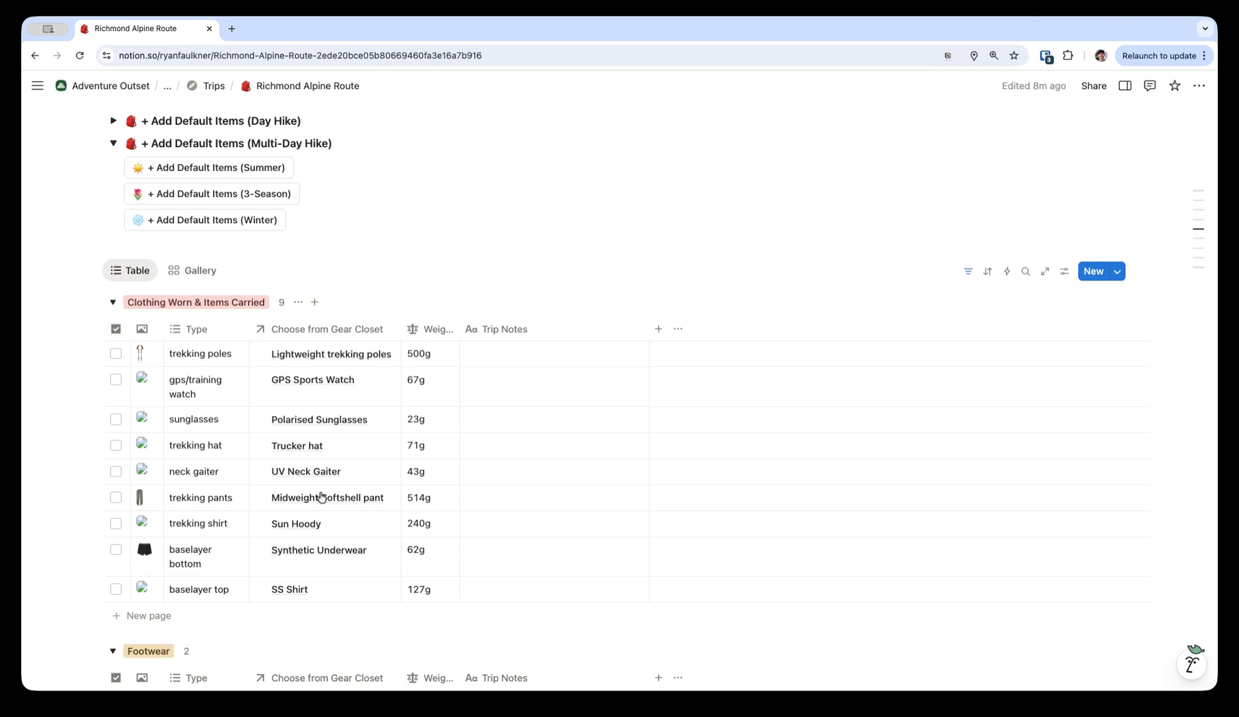
pyautogui.click(531, 354)
pyautogui.write('Need to Repair')
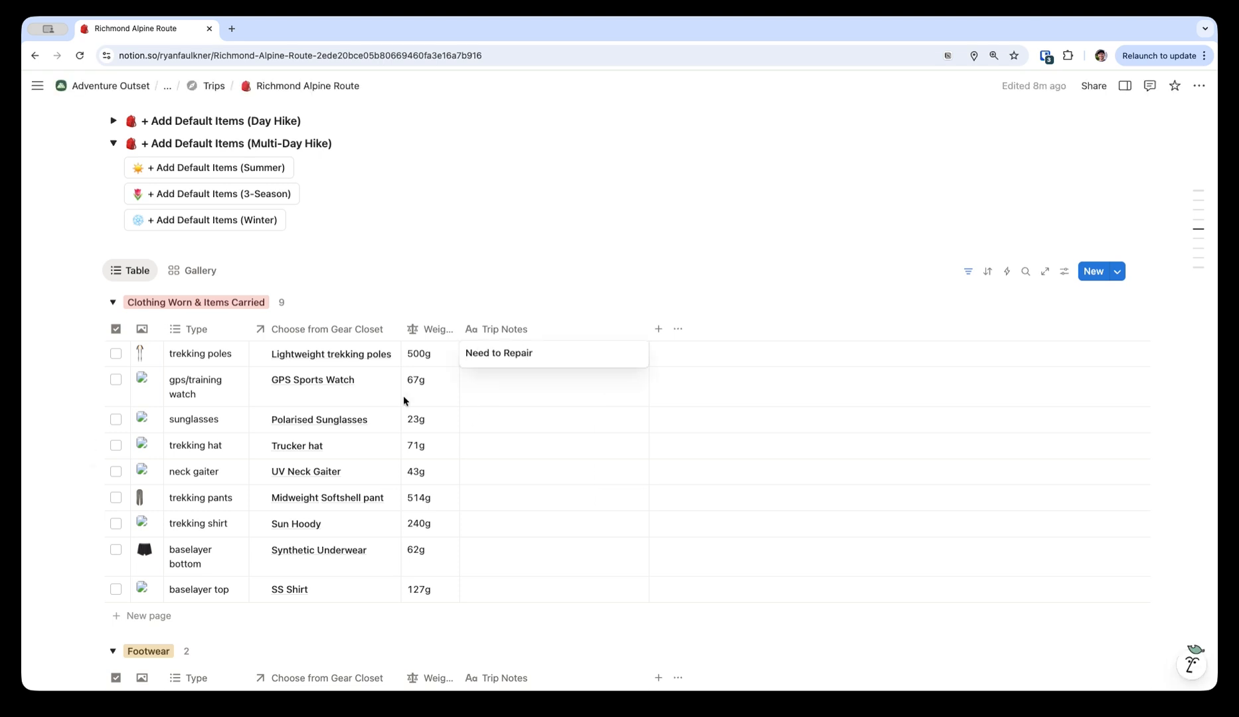
pyautogui.press('Escape')
# Step: Replace the SS Shirt in the worn clothing group with the UPF Protective LS Shirt from the Gear Closet
pyautogui.scroll(-2, 391, 402)
pyautogui.click(346, 505)
pyautogui.write('ls shirt')
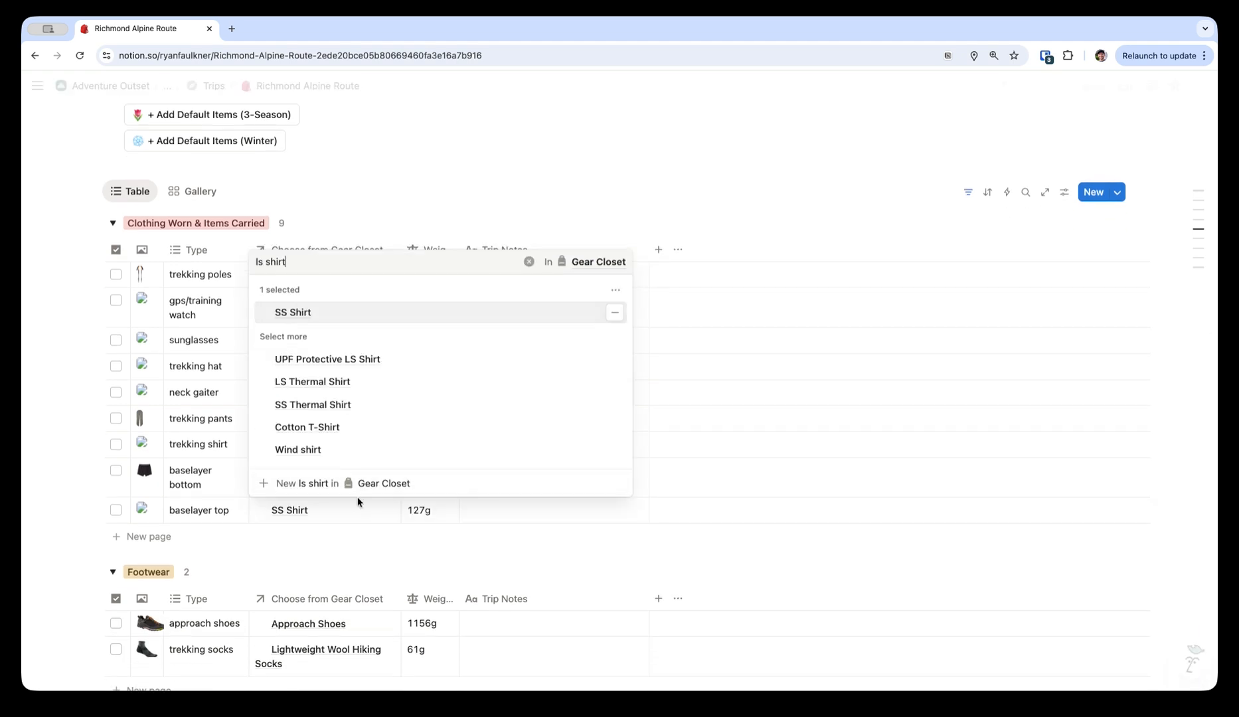
pyautogui.click(603, 357)
pyautogui.click(614, 335)
pyautogui.press('Escape')
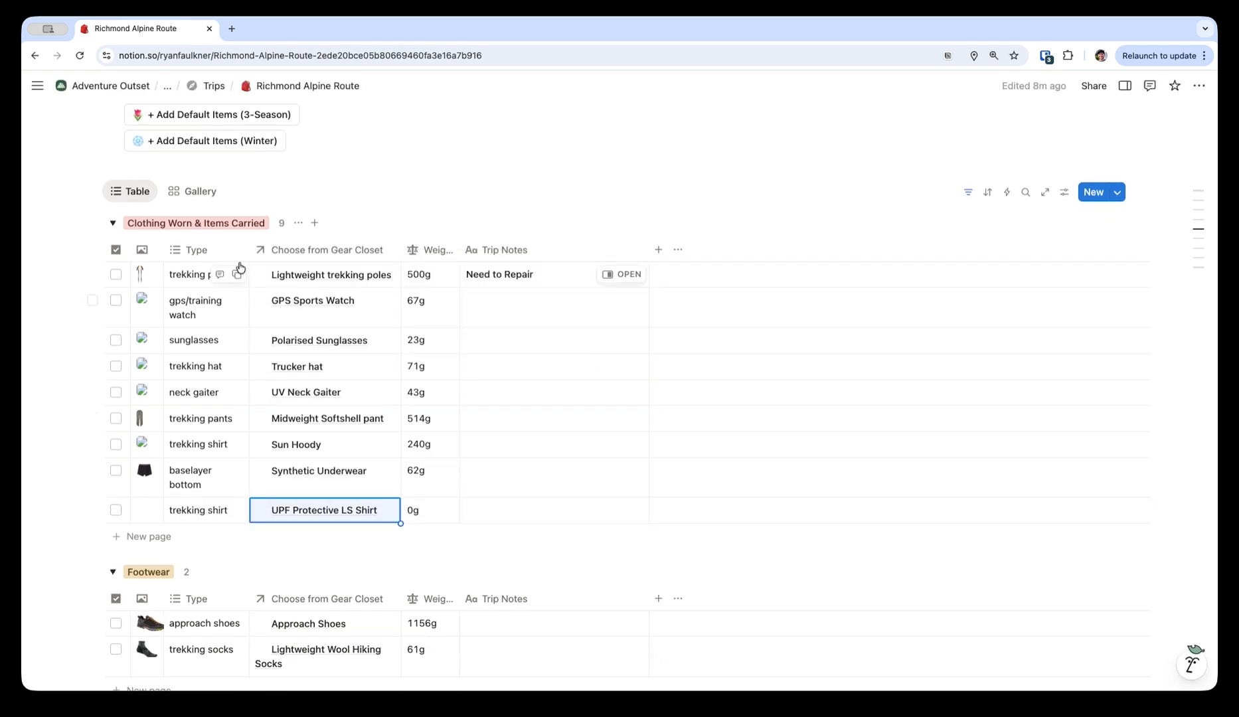
# Step: Look through the gear list as a gallery, covering the clothing, packing and shelter groups, and collapse the section
pyautogui.click(194, 191)
pyautogui.scroll(-1, 302, 346)
pyautogui.scroll(-15, 302, 346)
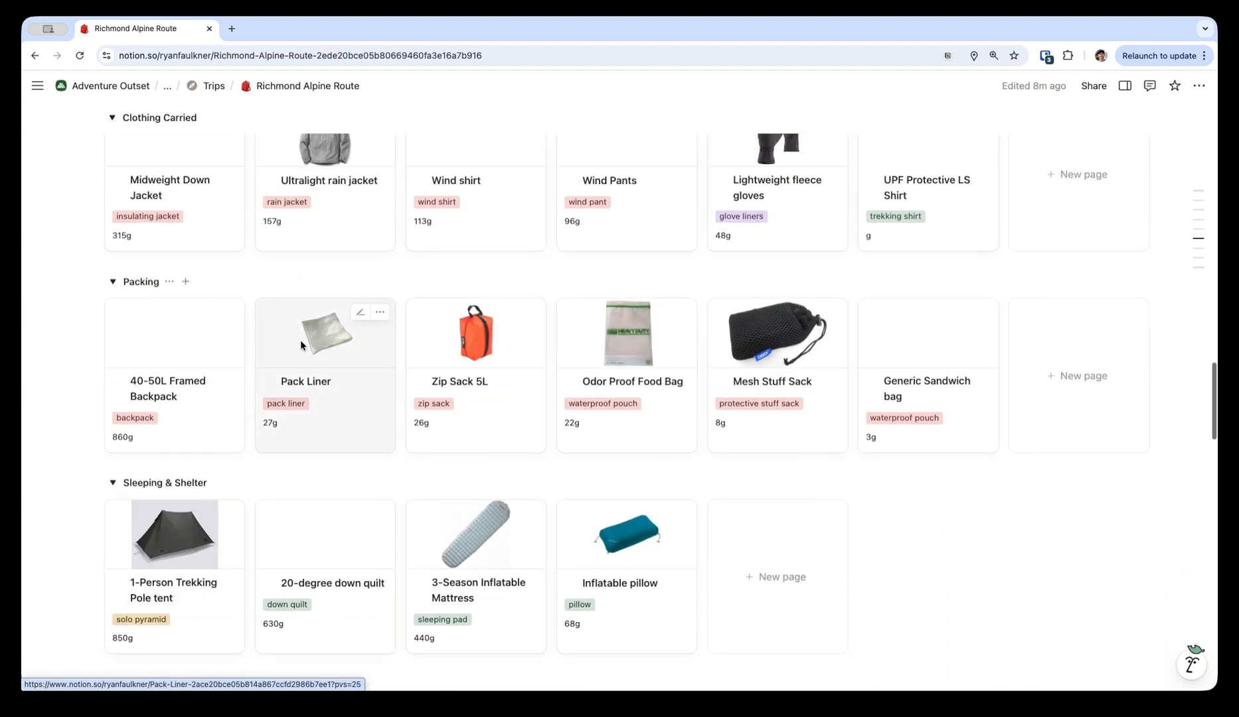
pyautogui.scroll(9, 301, 345)
pyautogui.scroll(10, 300, 345)
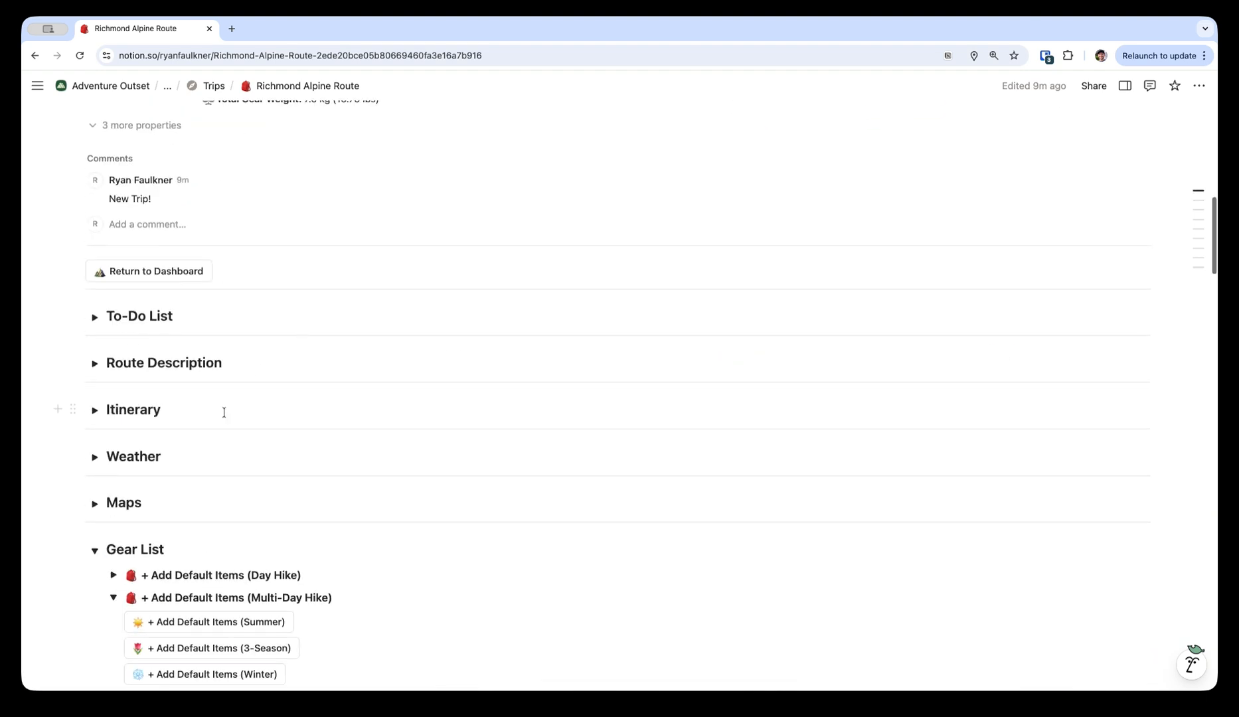
pyautogui.click(95, 551)
# Step: Expand the Food & Consumables section and add its default items to the trip
pyautogui.scroll(-2, 96, 421)
pyautogui.click(95, 417)
pyautogui.scroll(-3, 96, 418)
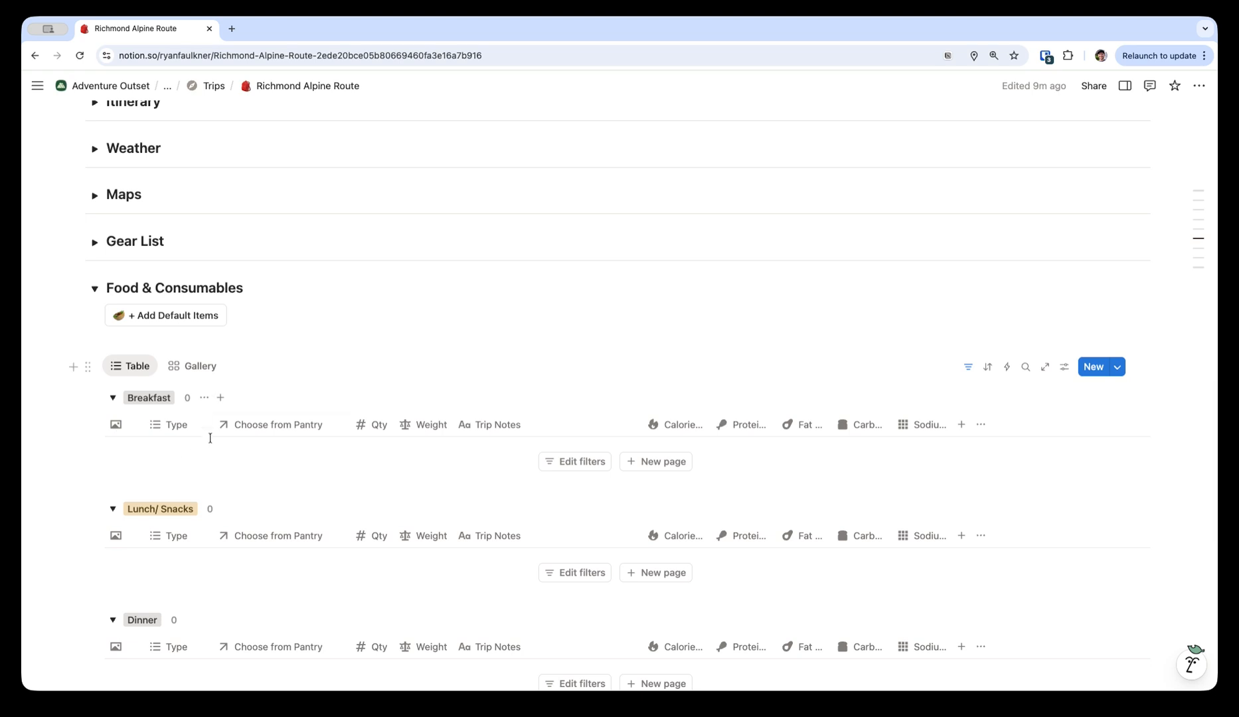
pyautogui.click(198, 317)
pyautogui.click(578, 421)
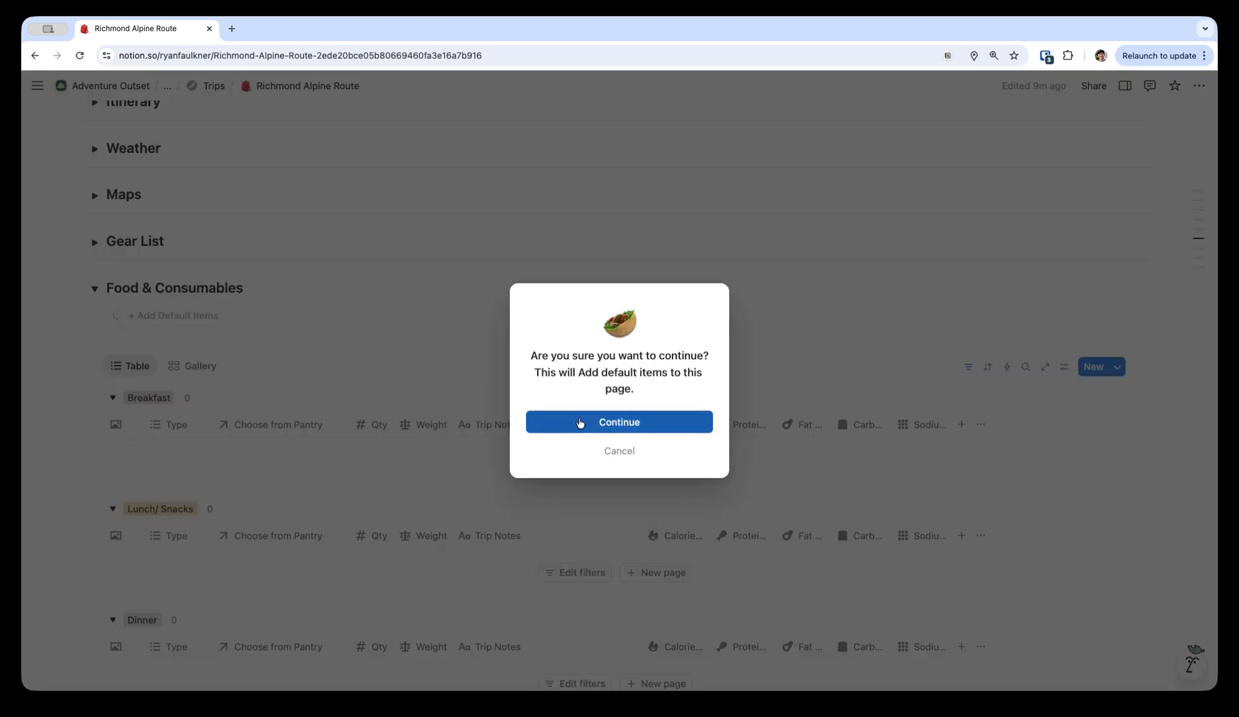
# Step: Review the trip's food items in both table and gallery form, and collapse the Food & Consumables section
pyautogui.scroll(3, 460, 422)
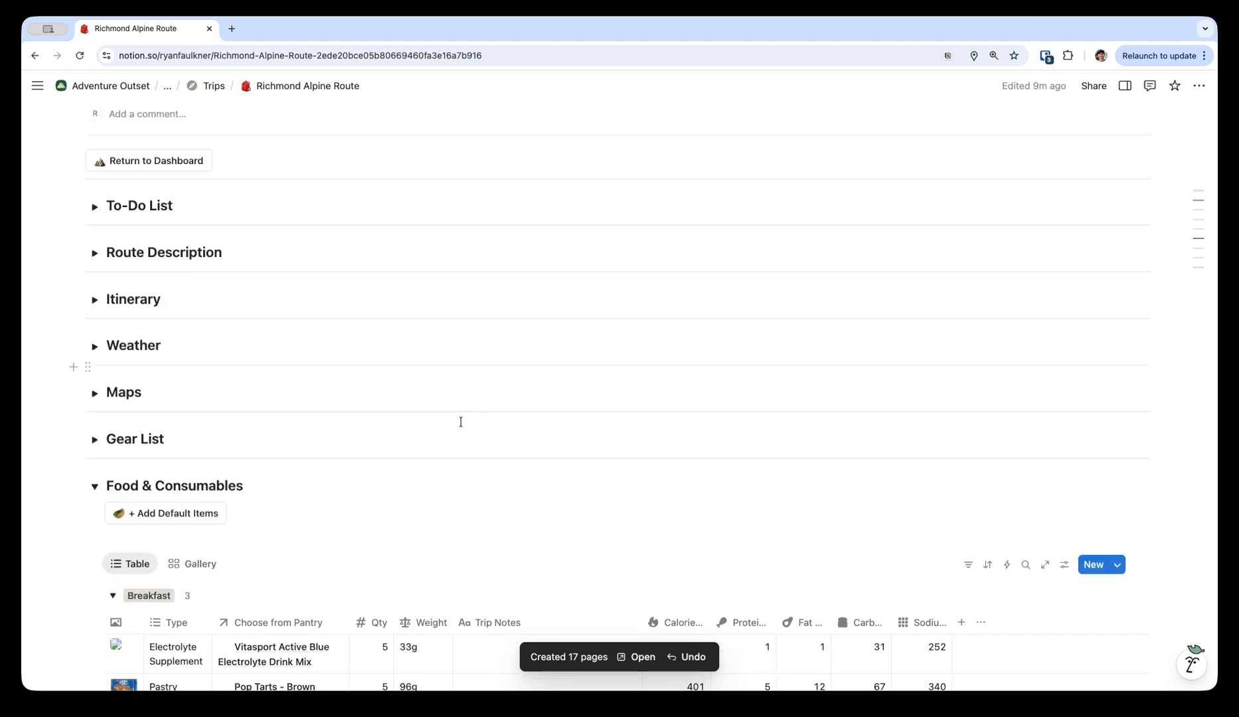
pyautogui.scroll(-5, 461, 422)
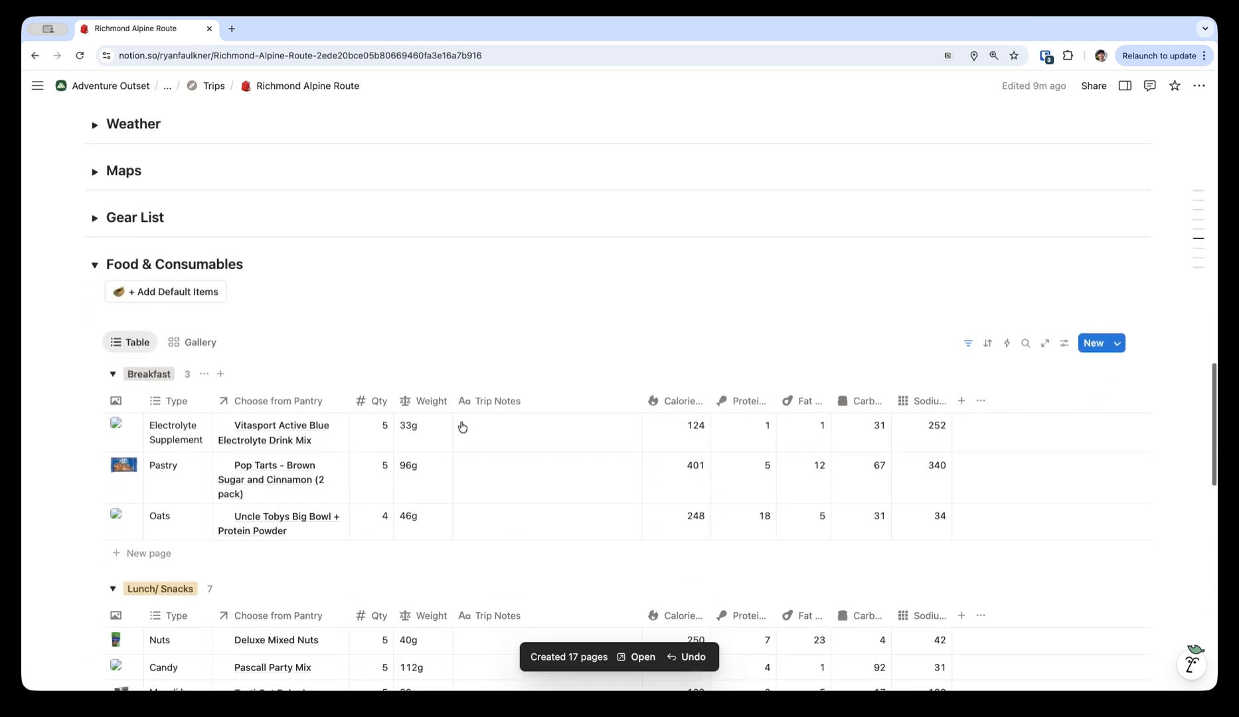
pyautogui.scroll(-1, 461, 423)
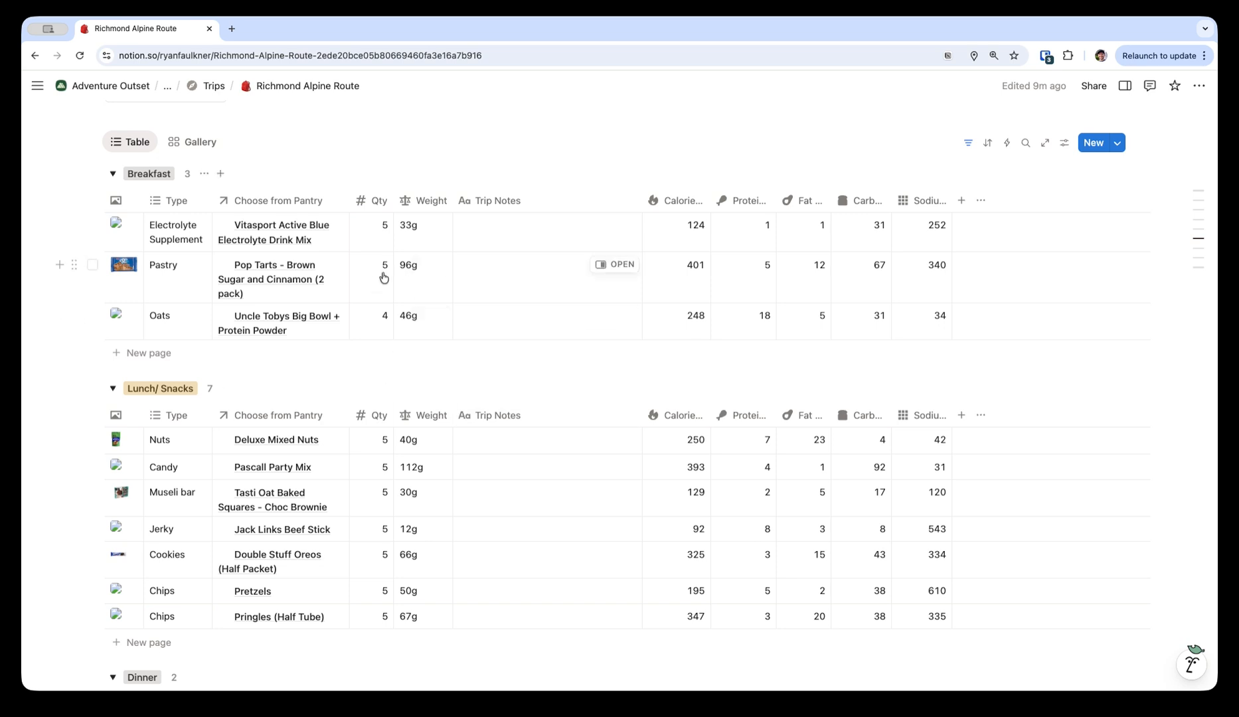
pyautogui.click(189, 142)
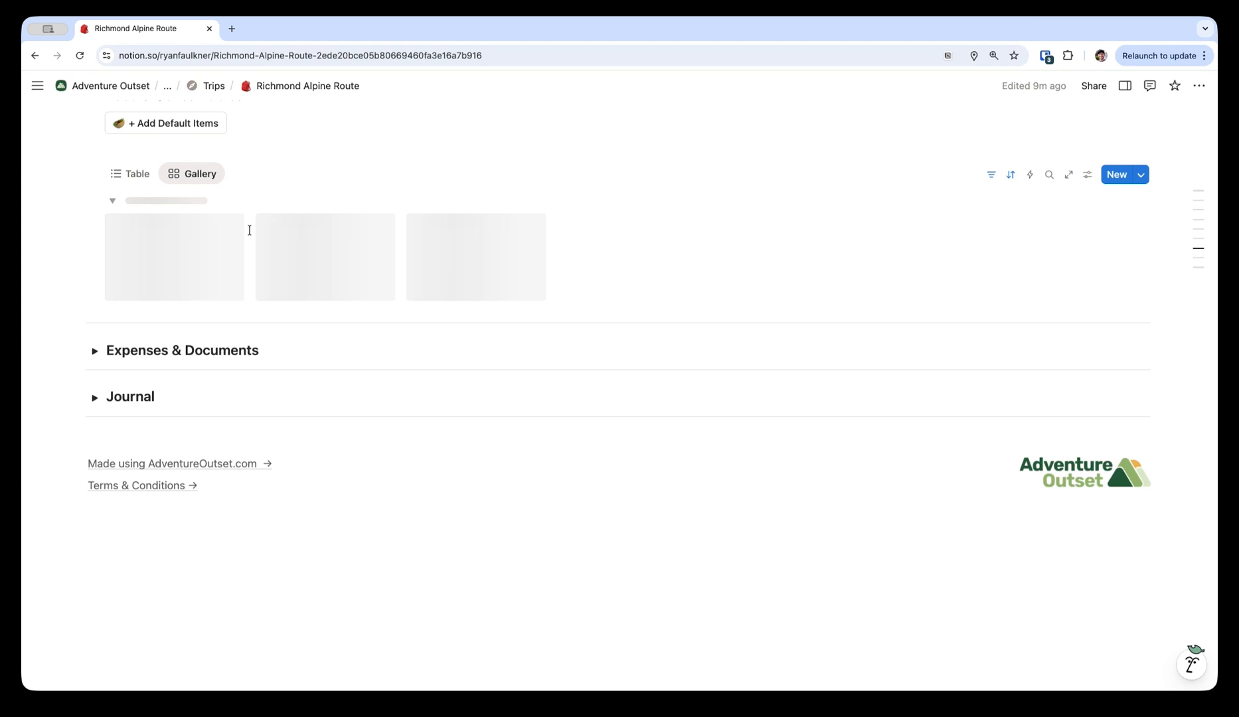
pyautogui.scroll(-8, 259, 251)
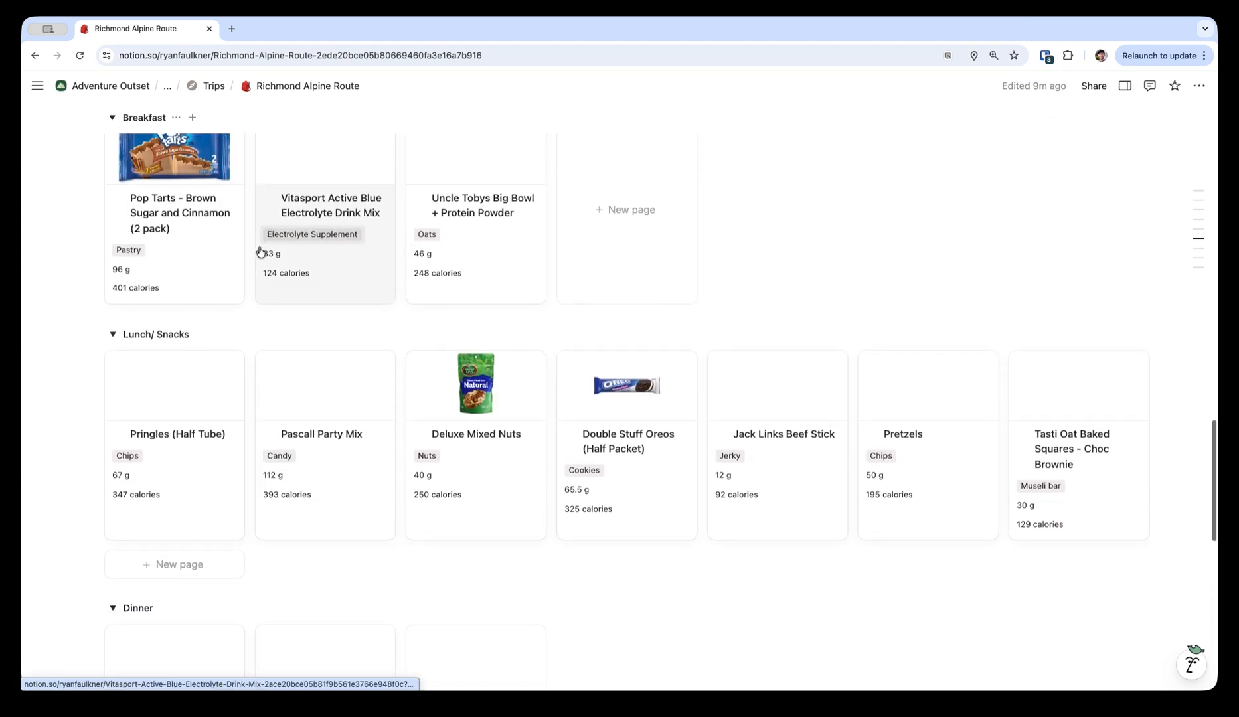
pyautogui.scroll(10, 260, 251)
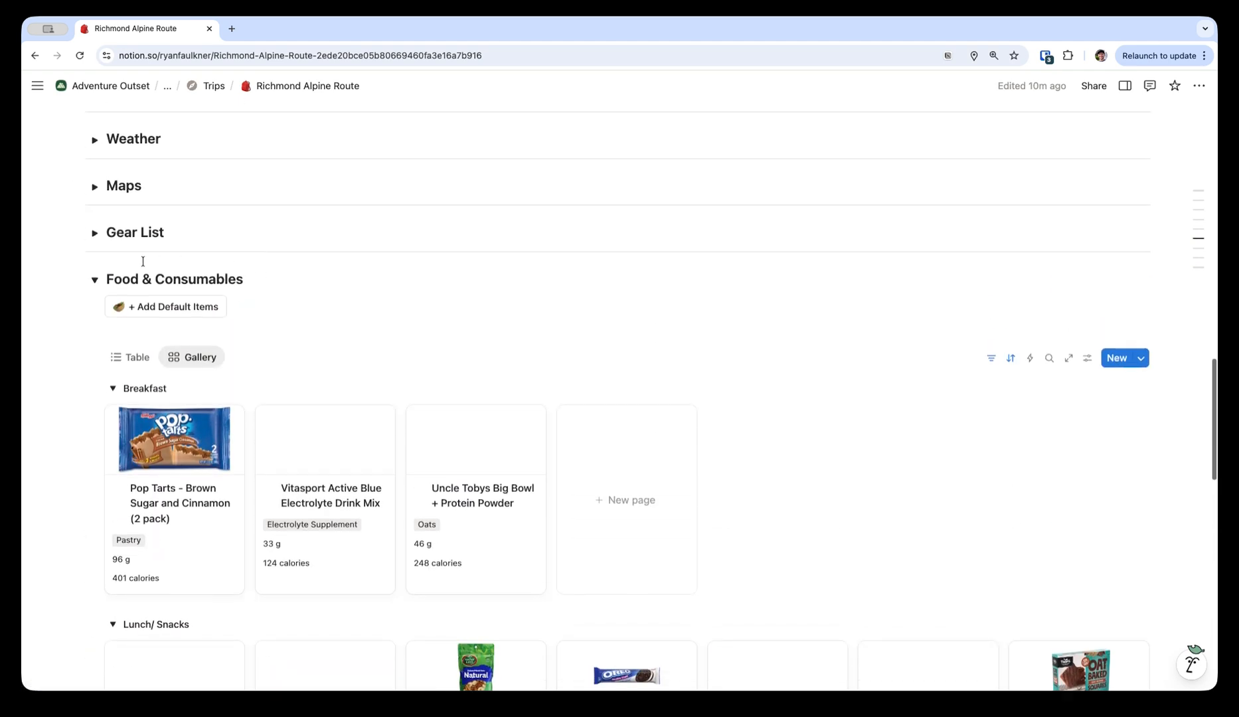
pyautogui.click(94, 279)
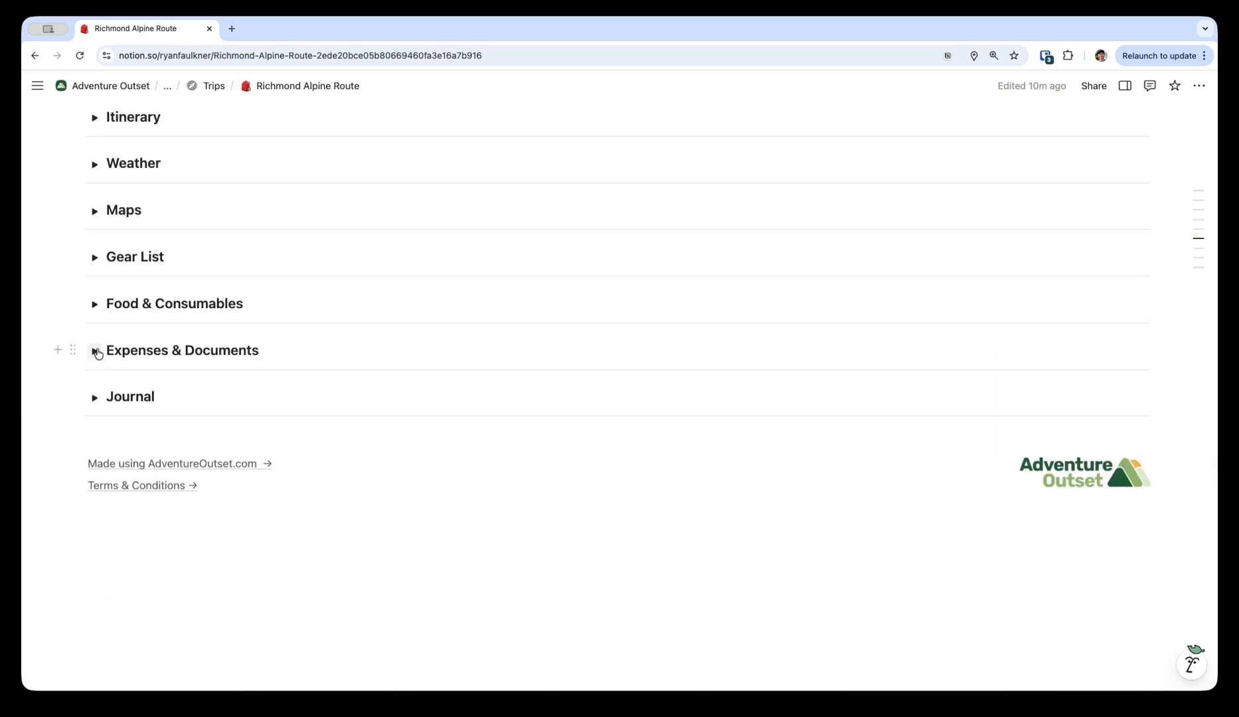
# Step: Add the entries "Flight to Nelson" and "Night at the St. Anraud Travel Lodge" to Expenses & Documents
pyautogui.scroll(-2, 97, 350)
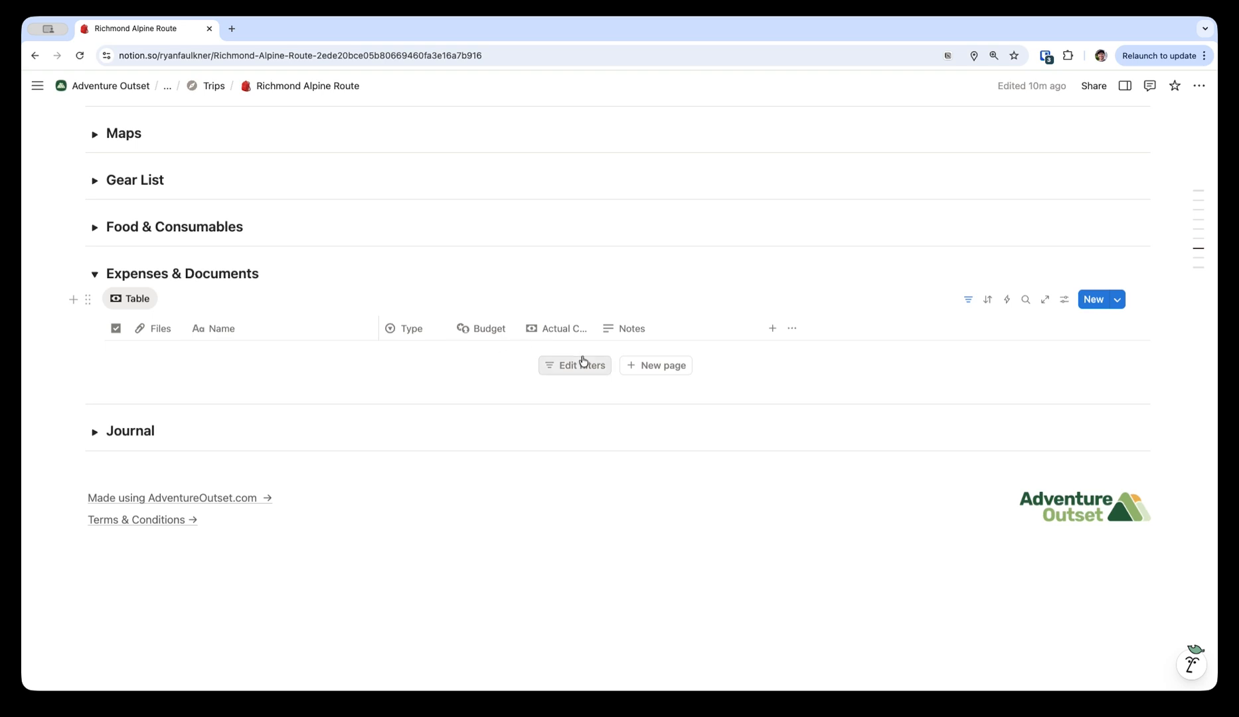
pyautogui.click(633, 370)
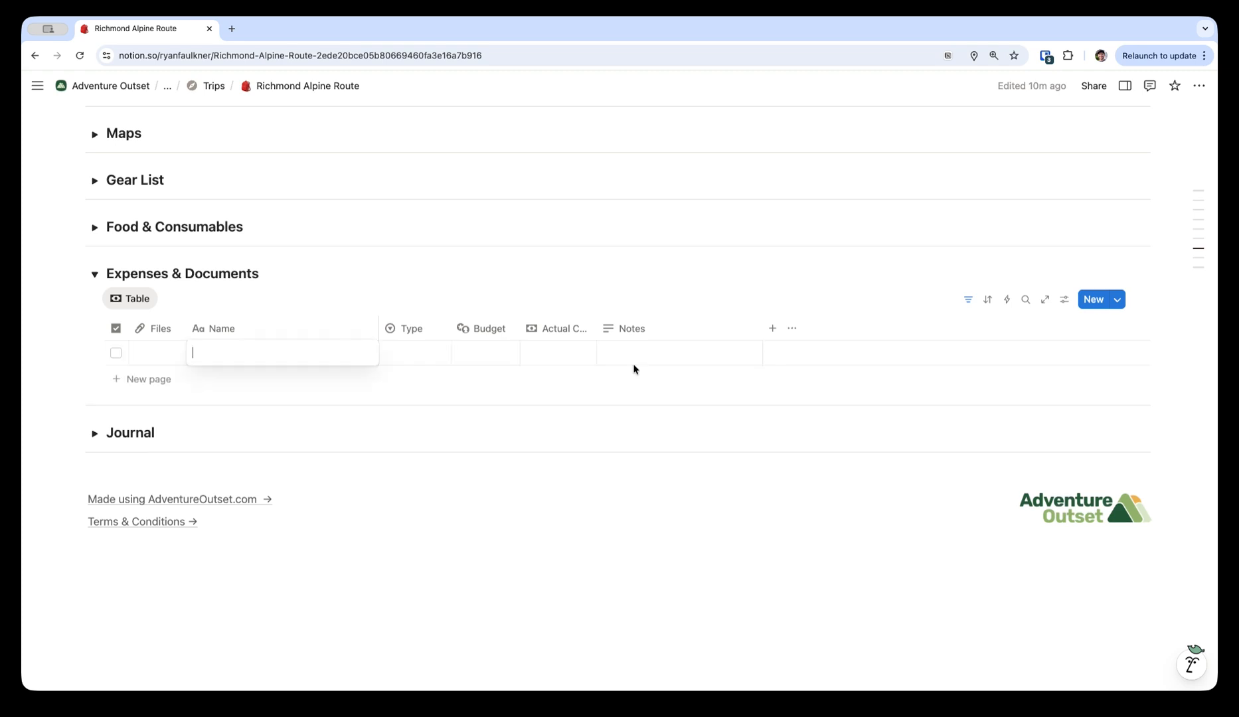
pyautogui.write('Flight to Nelson')
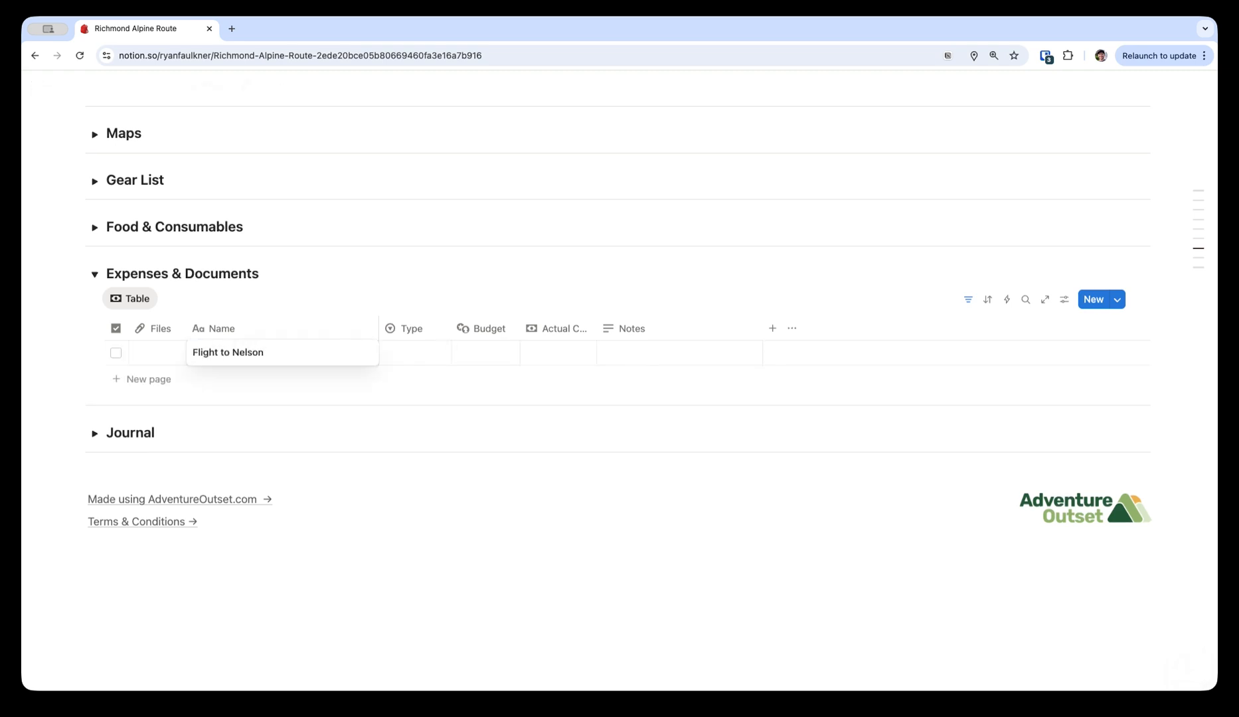
pyautogui.click(136, 379)
pyautogui.write('Night a')
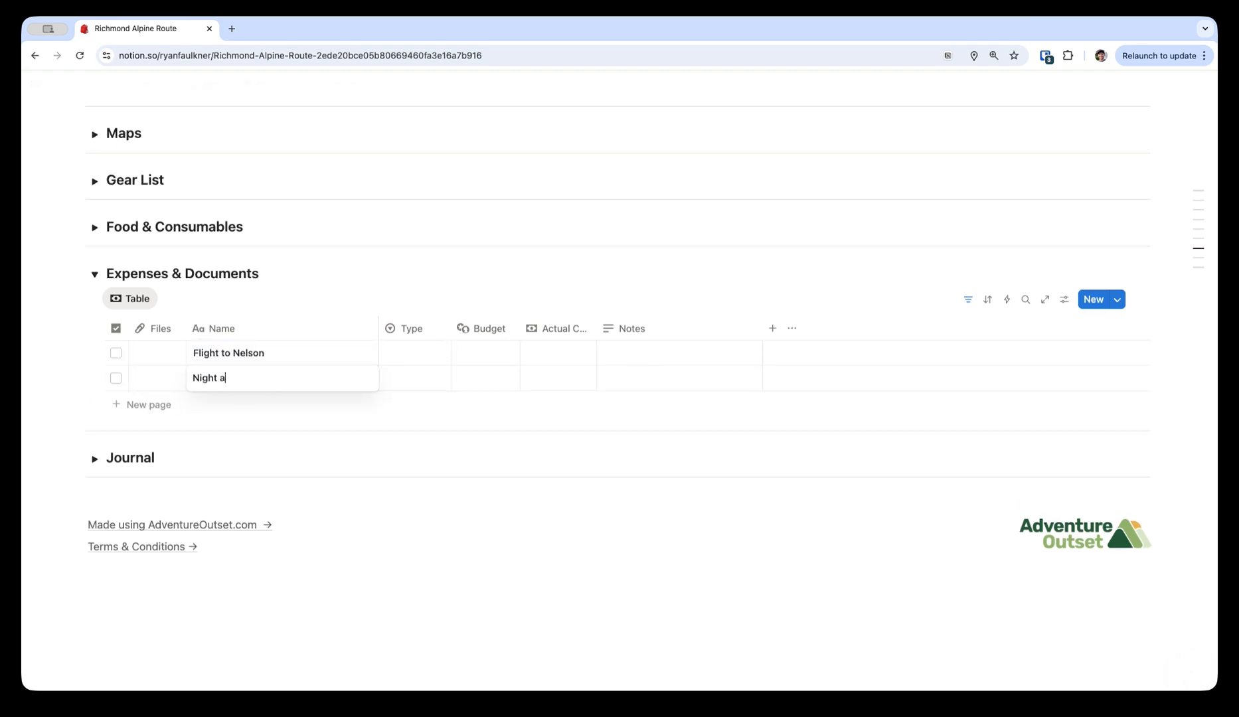
pyautogui.write('t the St. Anraud Travel Lodge')
# Step: Categorize the Nelson flight expense as Transport and the lodge night as accommodation
pyautogui.click(406, 354)
pyautogui.click(430, 553)
pyautogui.click(400, 379)
pyautogui.click(440, 425)
# Step: Enter actual costs of 160 for the Nelson flight and 95 for the lodge night
pyautogui.click(534, 360)
pyautogui.write('160')
pyautogui.click(558, 392)
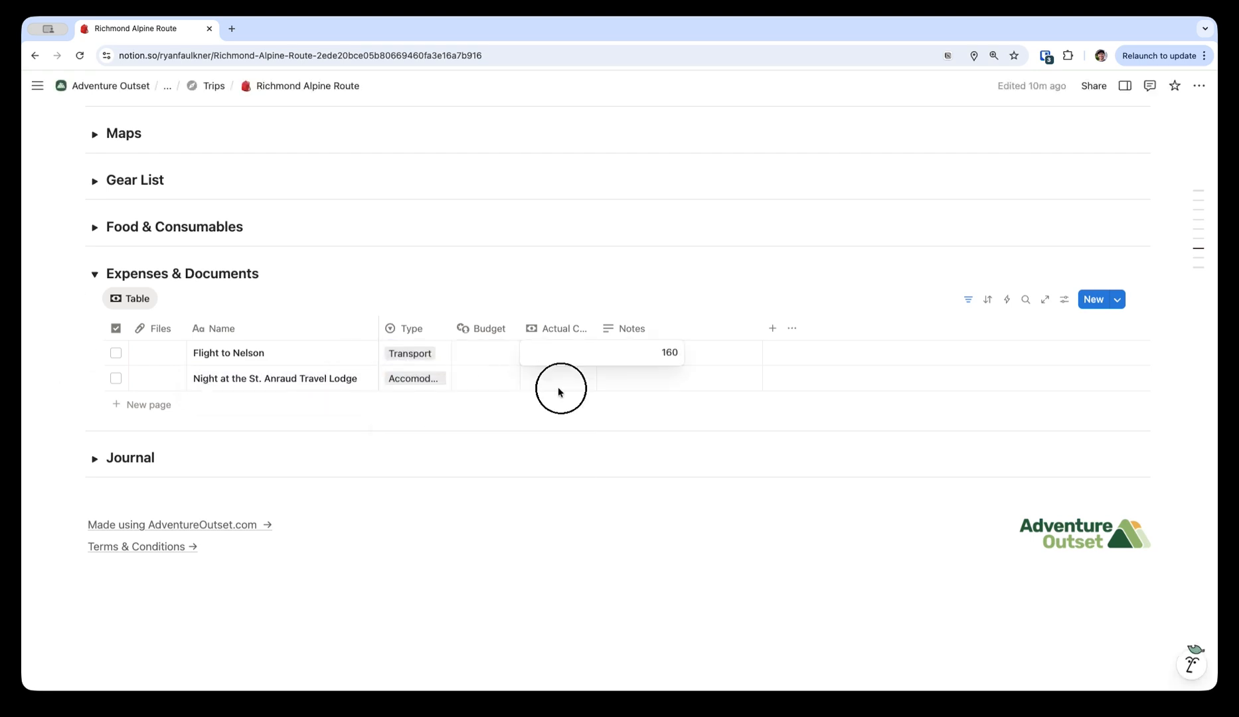
pyautogui.write('95')
pyautogui.press('Return')
# Step: Check off the Nelson flight expense and add the note "Pay on arrival" to the lodge night
pyautogui.click(115, 356)
pyautogui.click(625, 379)
pyautogui.write('Pay on arrival')
pyautogui.press('Return')
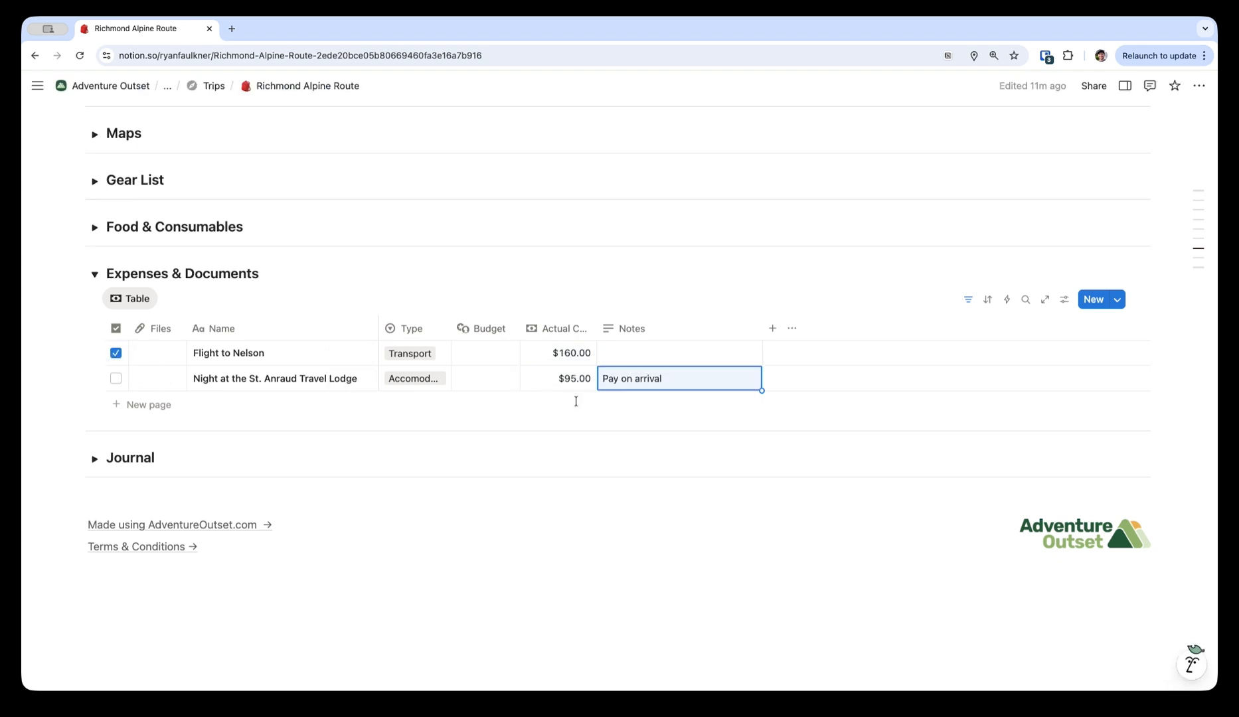
# Step: Review the trip's gear, consumable, macro and expense summaries
pyautogui.scroll(3, 428, 298)
pyautogui.scroll(10, 428, 298)
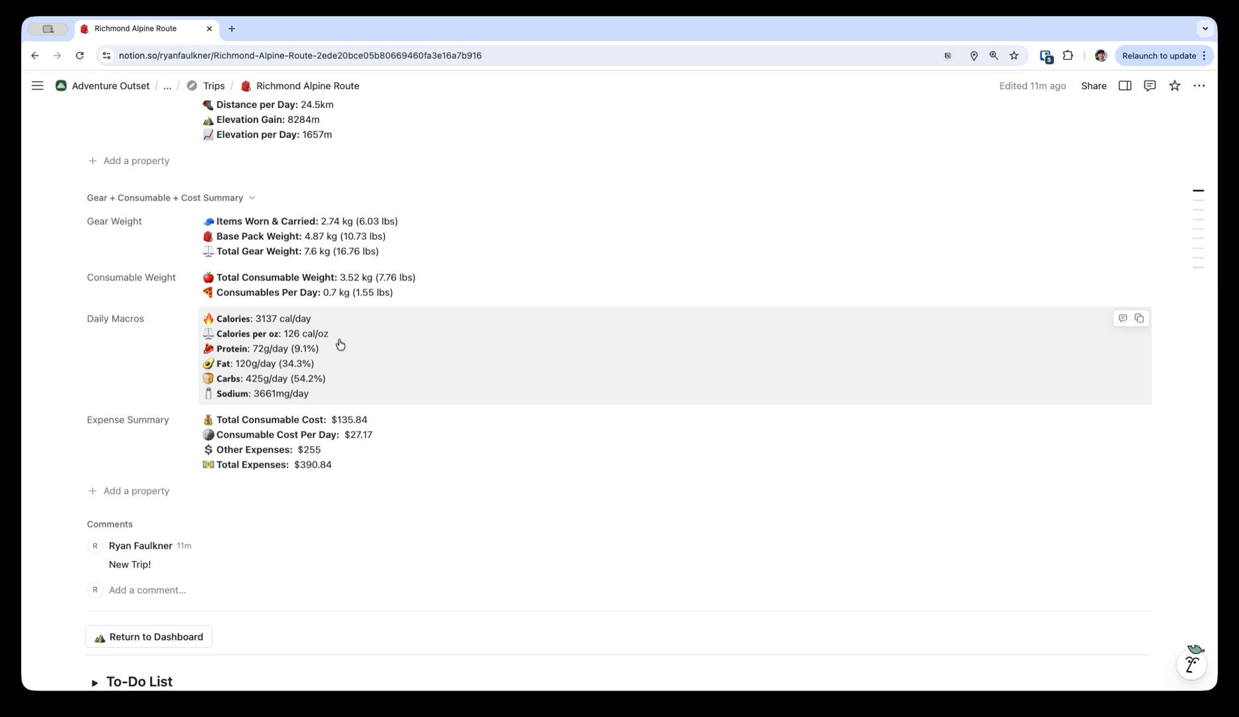
pyautogui.scroll(-9, 407, 444)
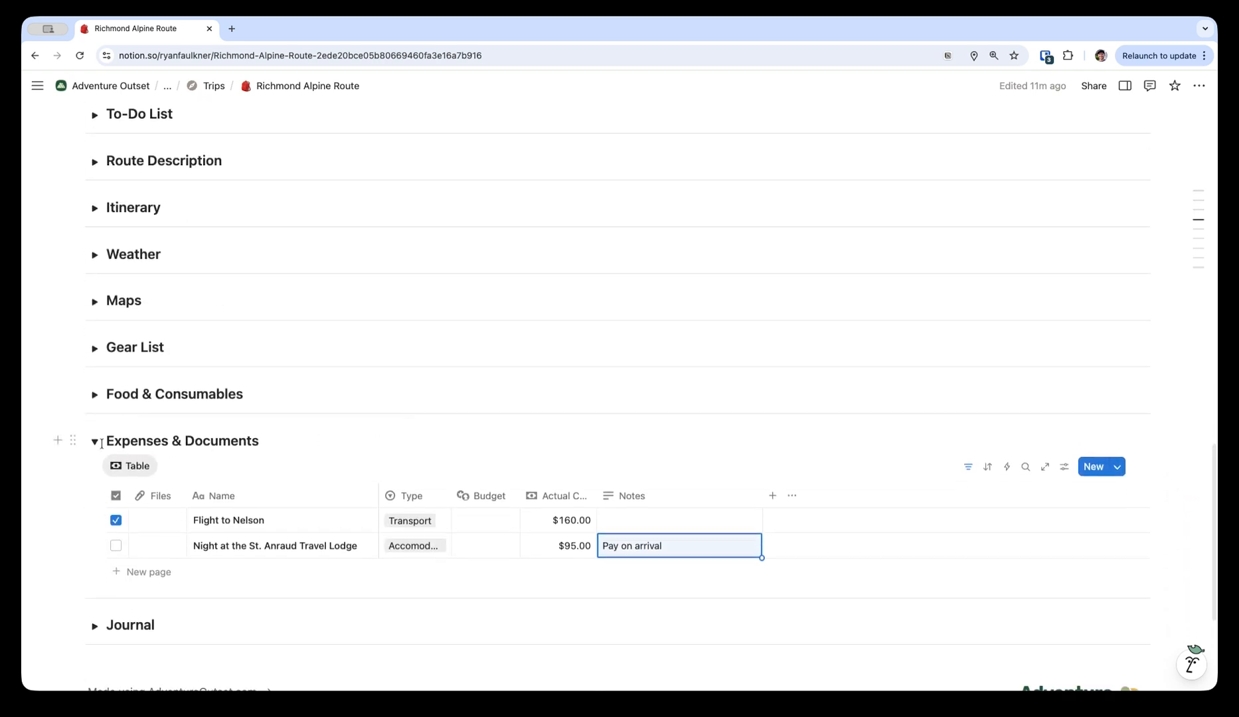
# Step: Collapse Expenses & Documents and create a Journal entry titled "First Day was amazing!"
pyautogui.click(95, 441)
pyautogui.click(93, 488)
pyautogui.scroll(-2, 92, 492)
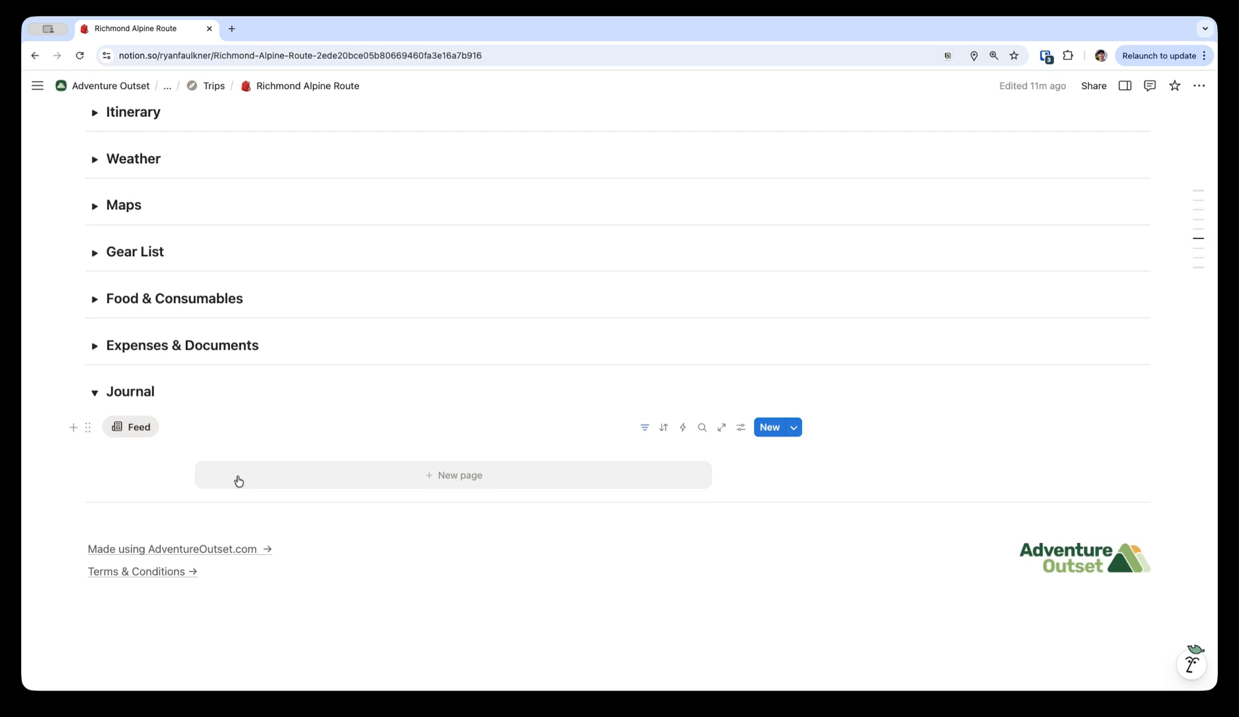
pyautogui.click(312, 484)
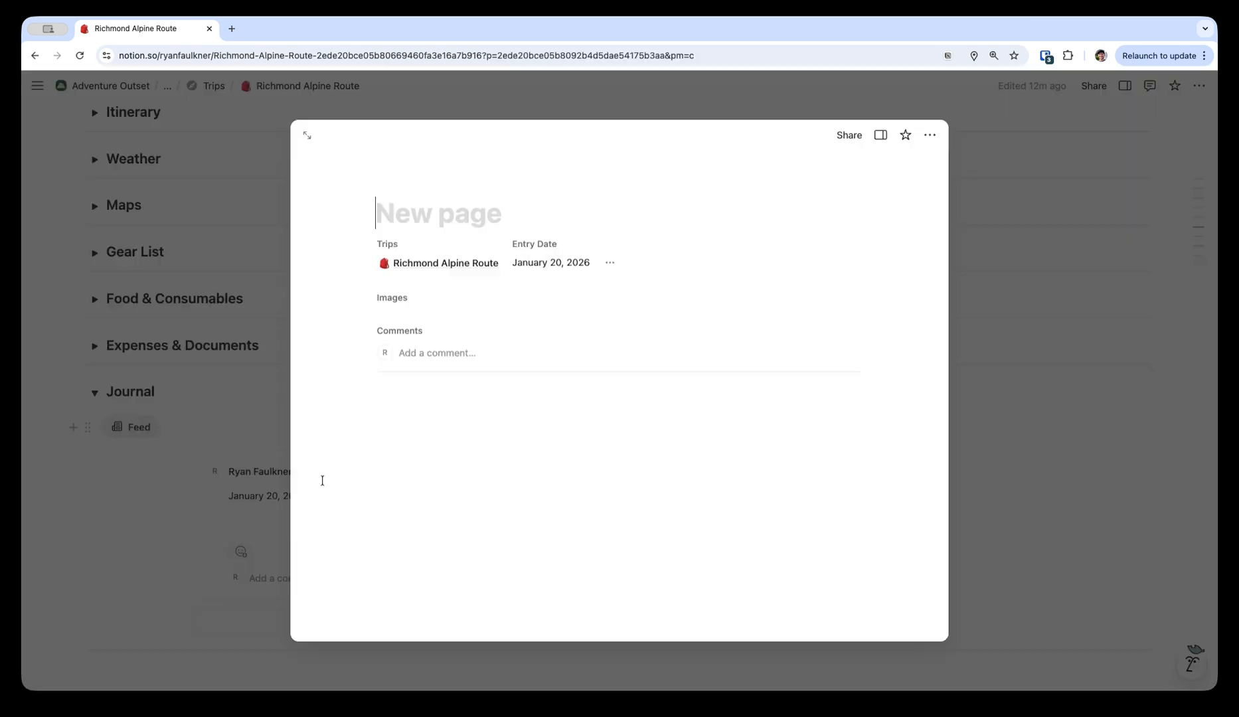
pyautogui.write('Fir')
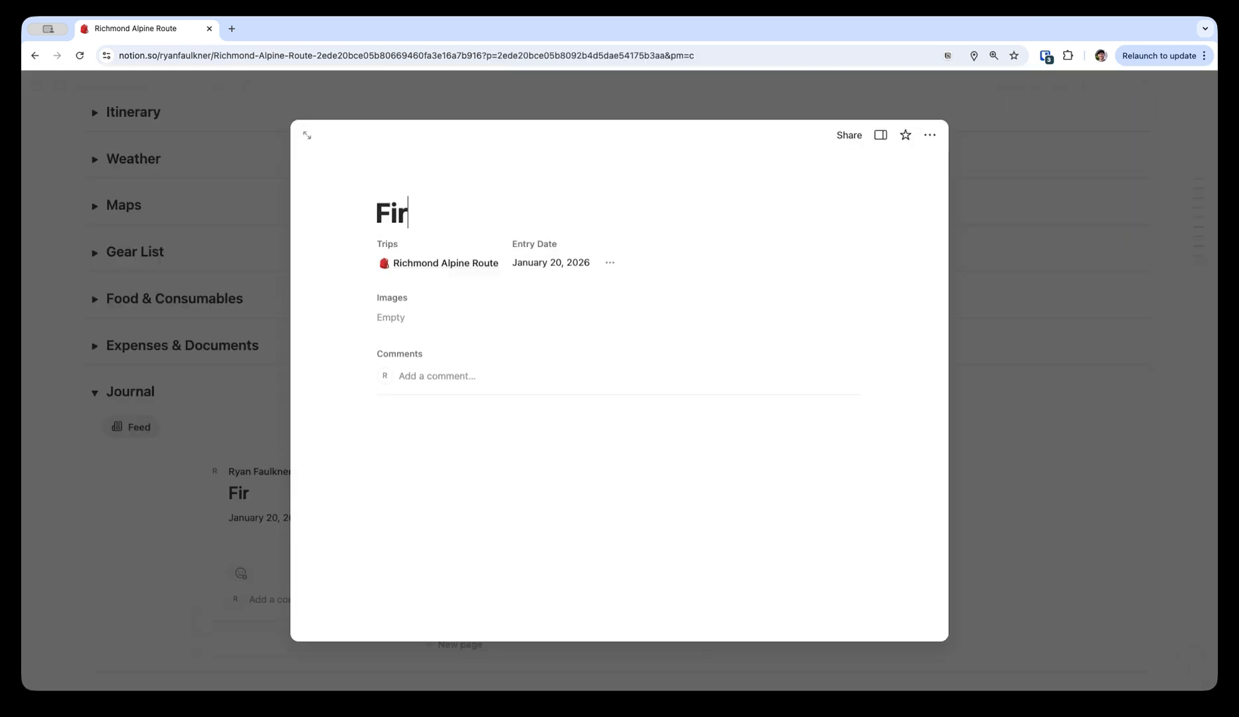
pyautogui.write('st Day was amazing!')
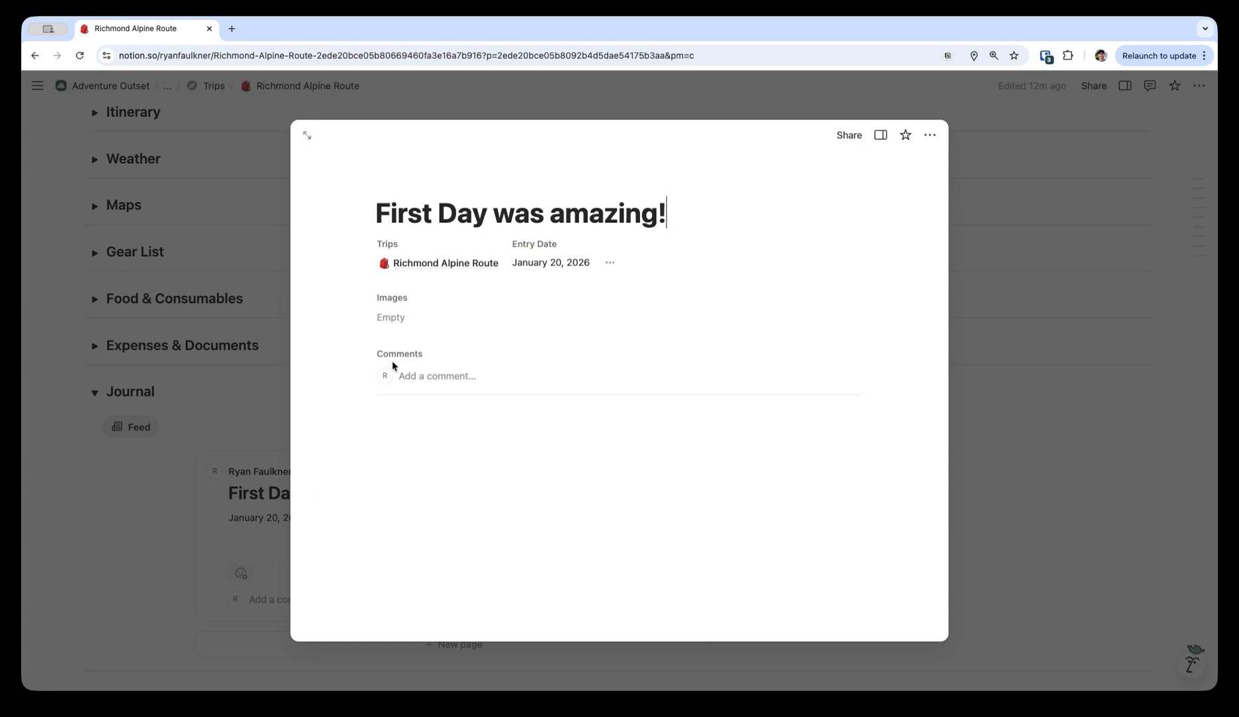
# Step: Post the comment "So cool!" on the journal entry, then close the entry and collapse the Journal section
pyautogui.click(433, 379)
pyautogui.write('So cool!')
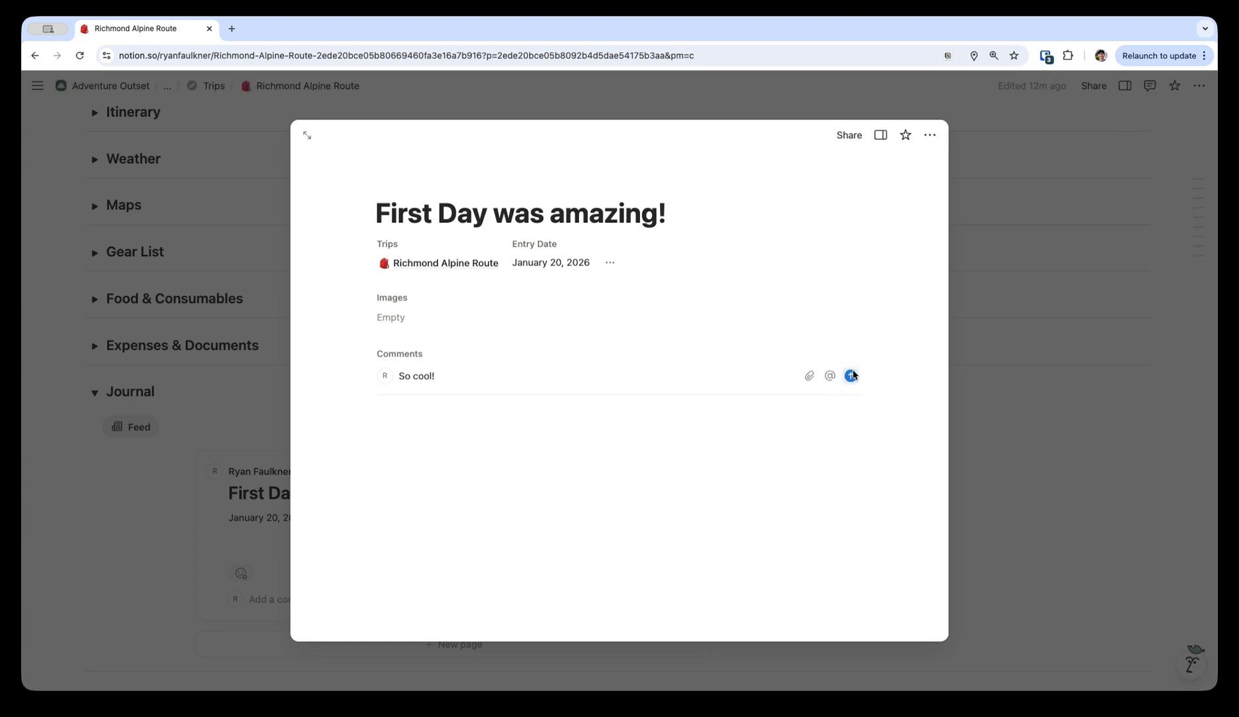
pyautogui.press('Return')
pyautogui.click(816, 372)
pyautogui.click(869, 475)
pyautogui.click(962, 407)
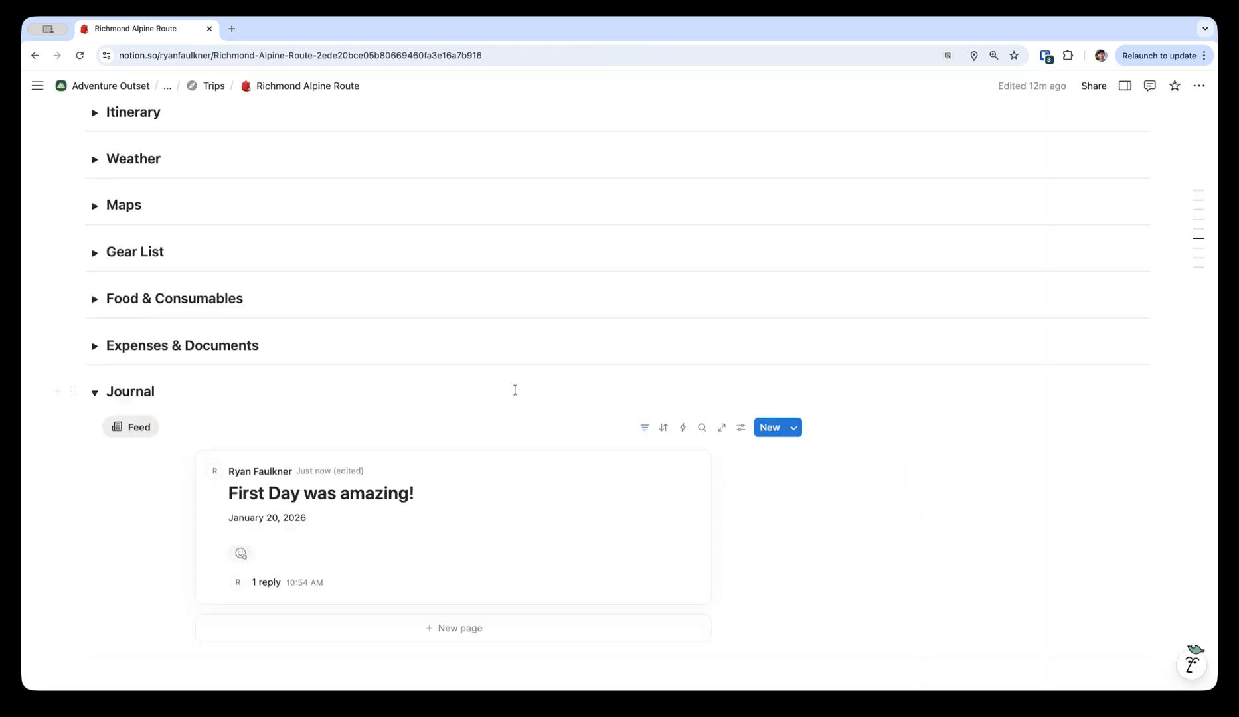
pyautogui.click(95, 393)
# Step: Look through the trip page's invitation and web publishing options
pyautogui.scroll(15, 462, 338)
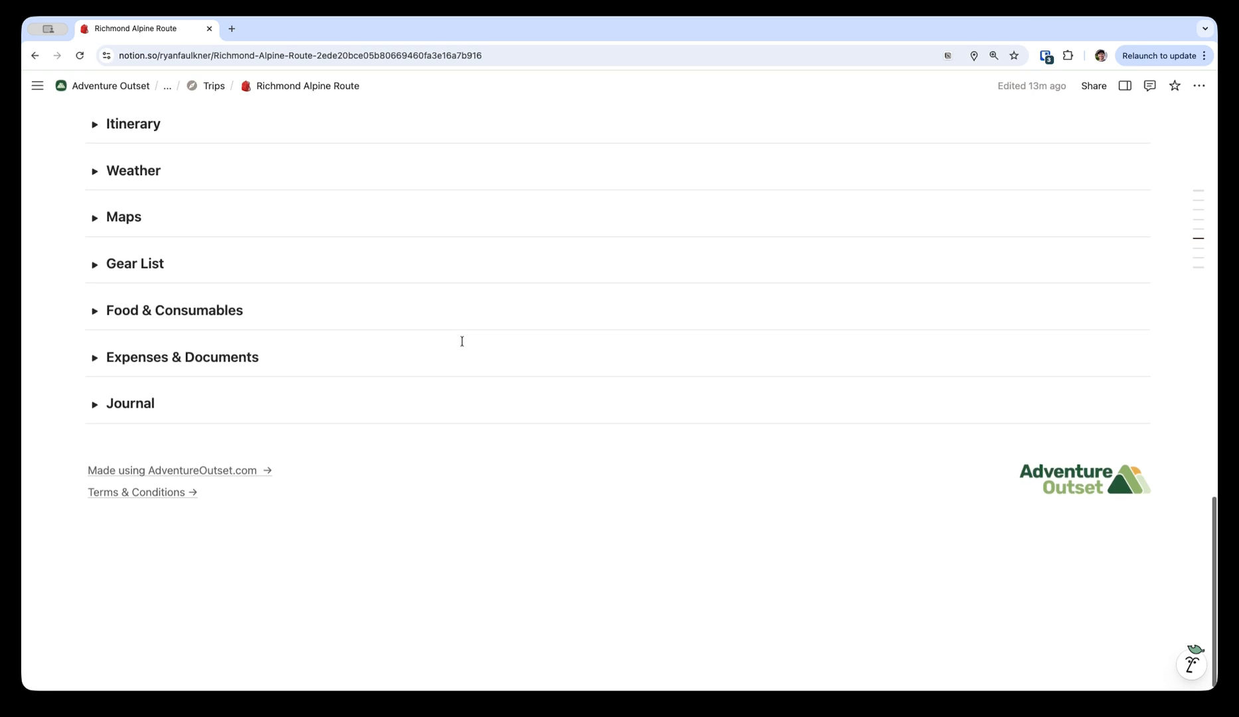
pyautogui.scroll(2, 463, 345)
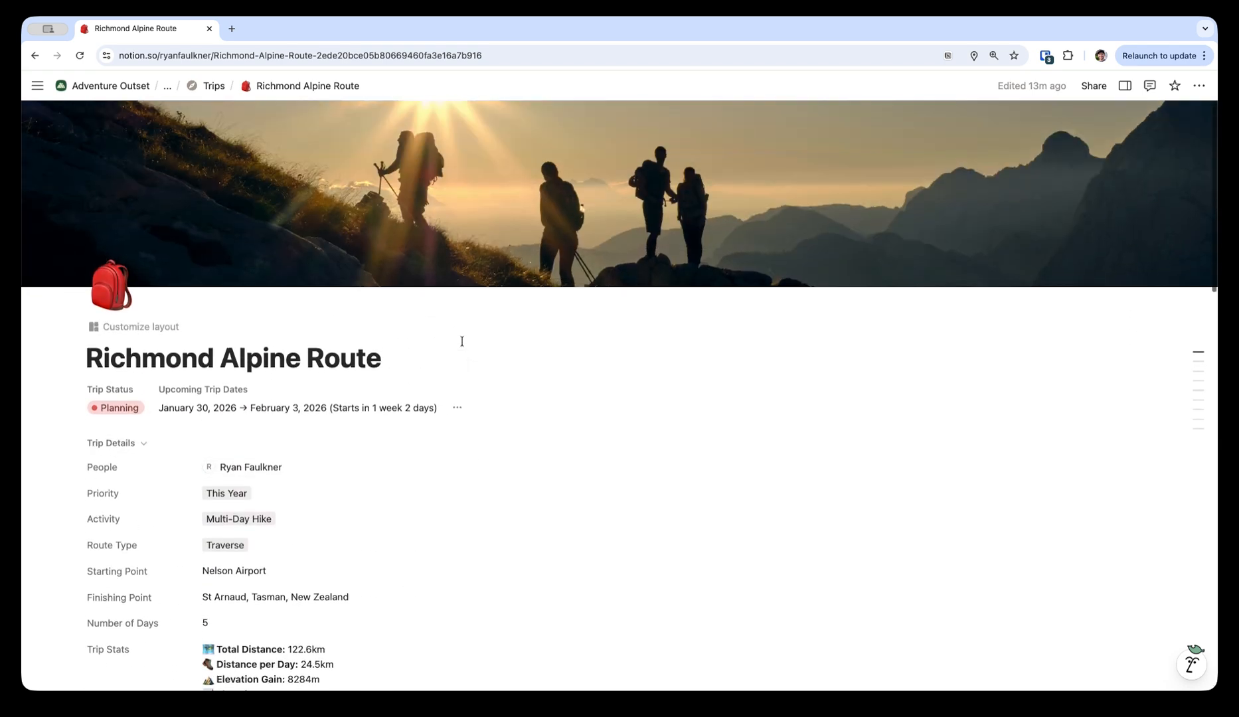
pyautogui.click(1086, 89)
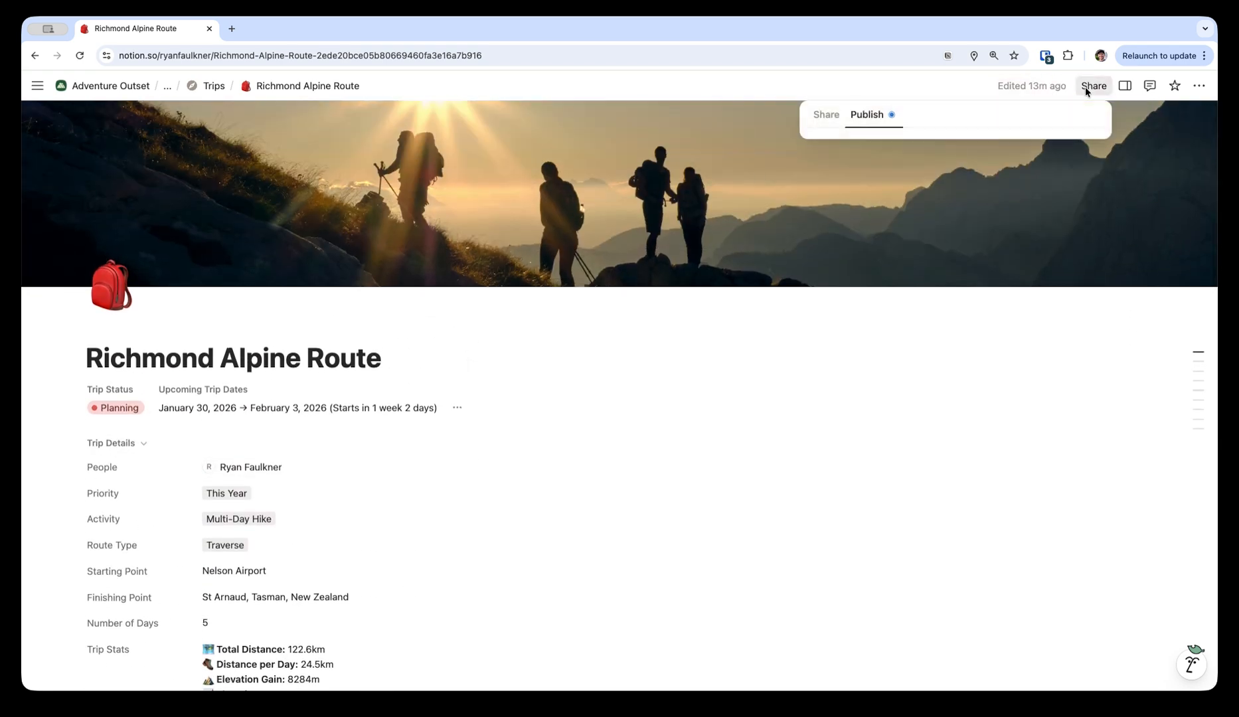
pyautogui.click(835, 125)
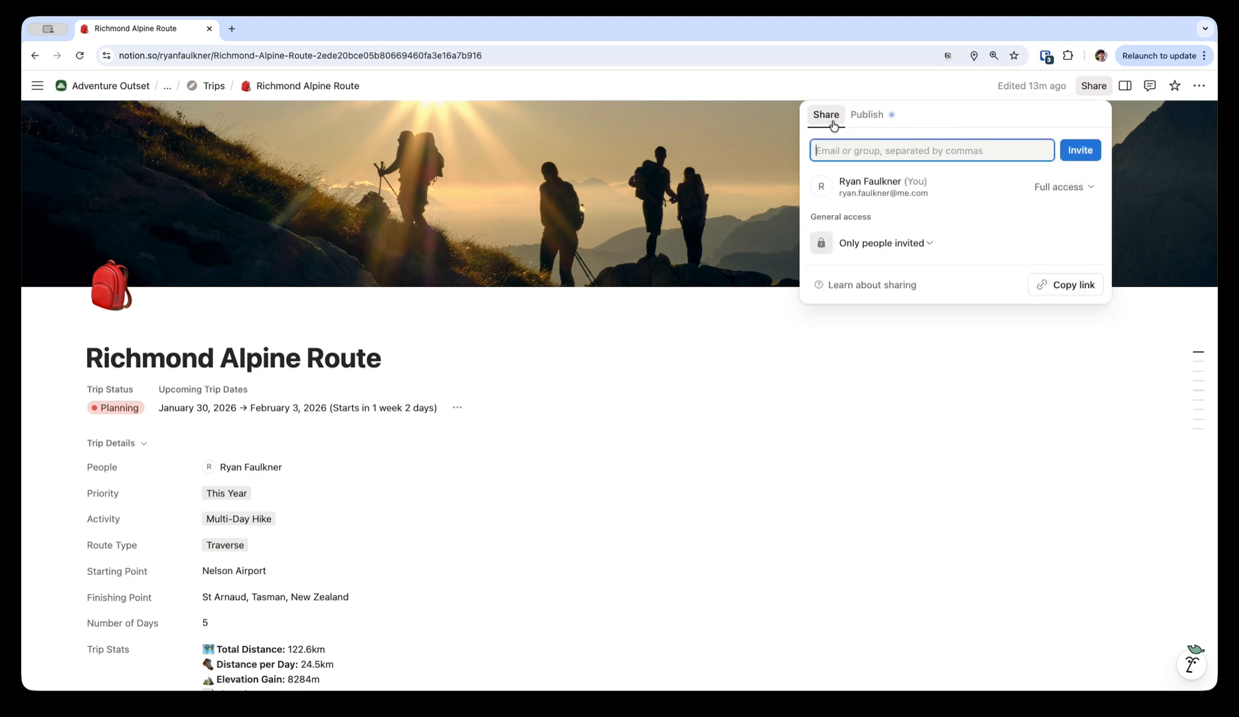
pyautogui.click(864, 118)
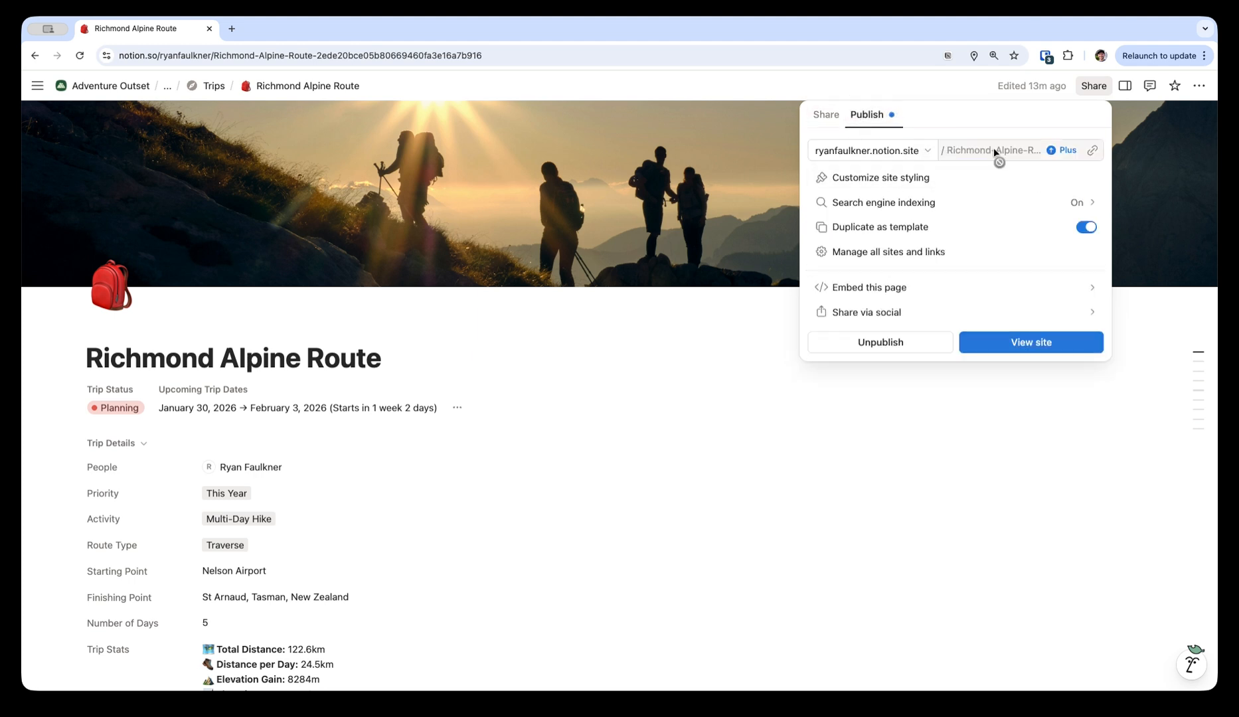
# Step: View the published site of the trip page and inspect its summaries and expanded Gear List
pyautogui.click(1024, 341)
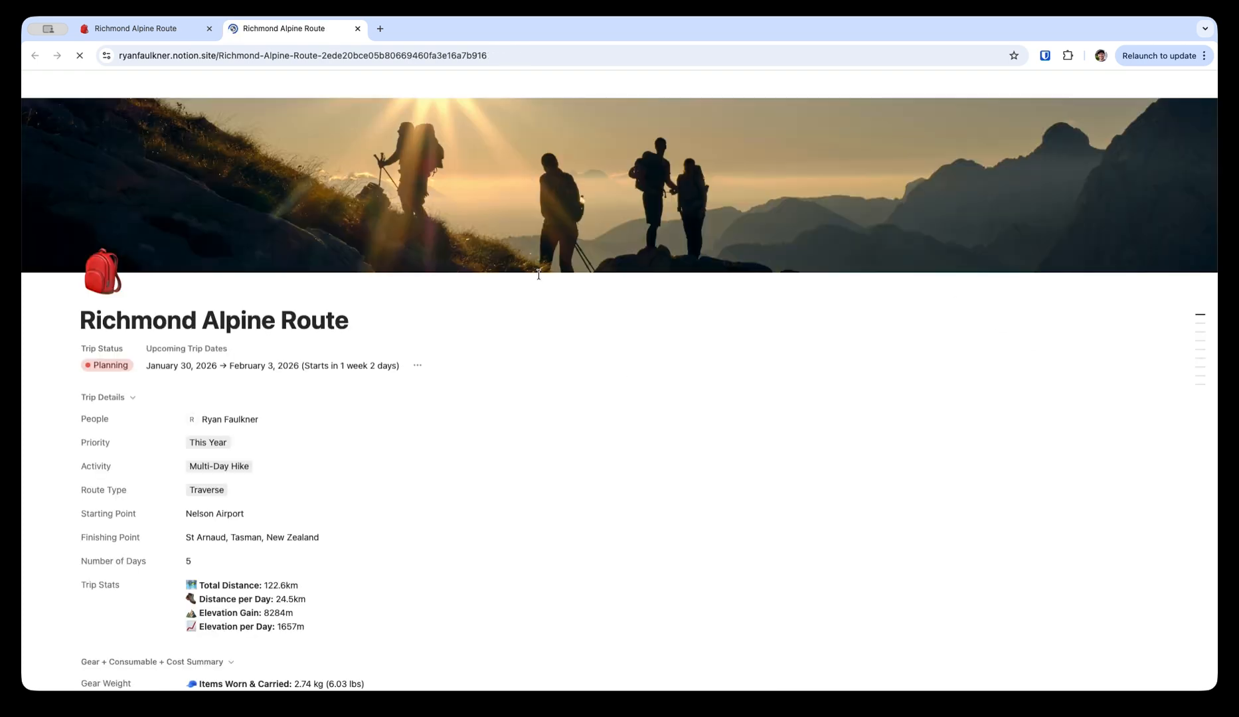
pyautogui.scroll(-4, 538, 273)
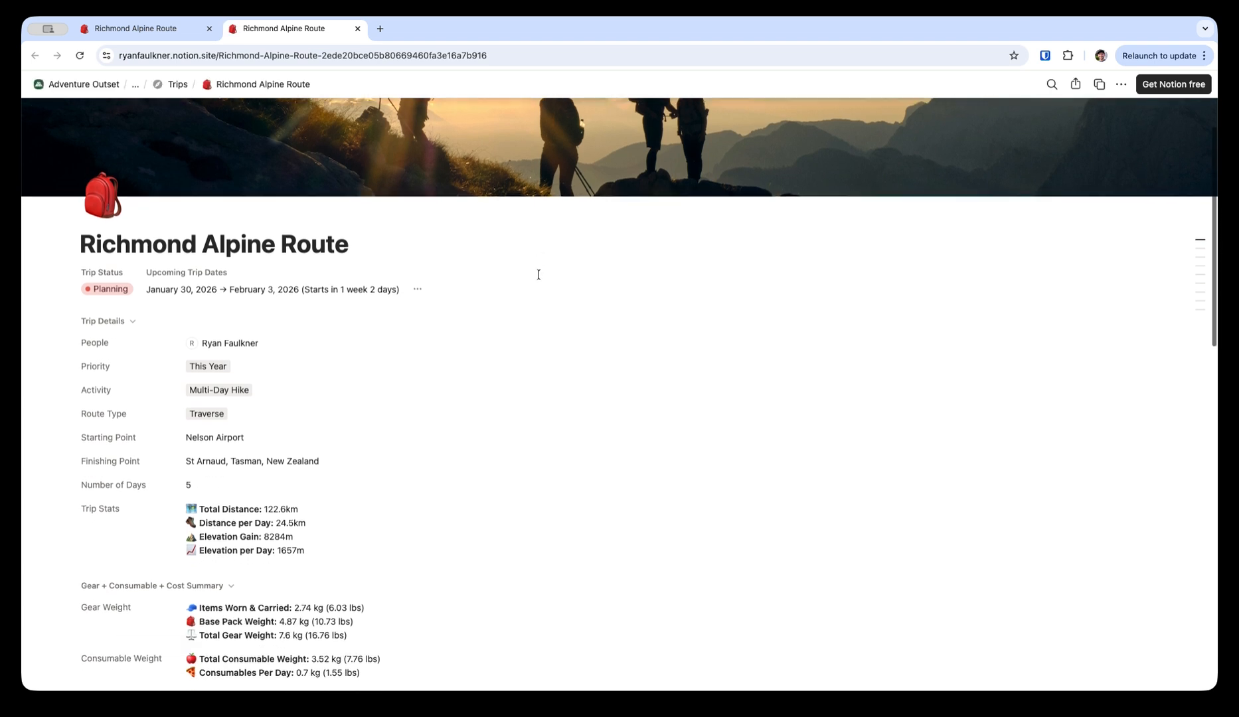
pyautogui.scroll(-8, 538, 278)
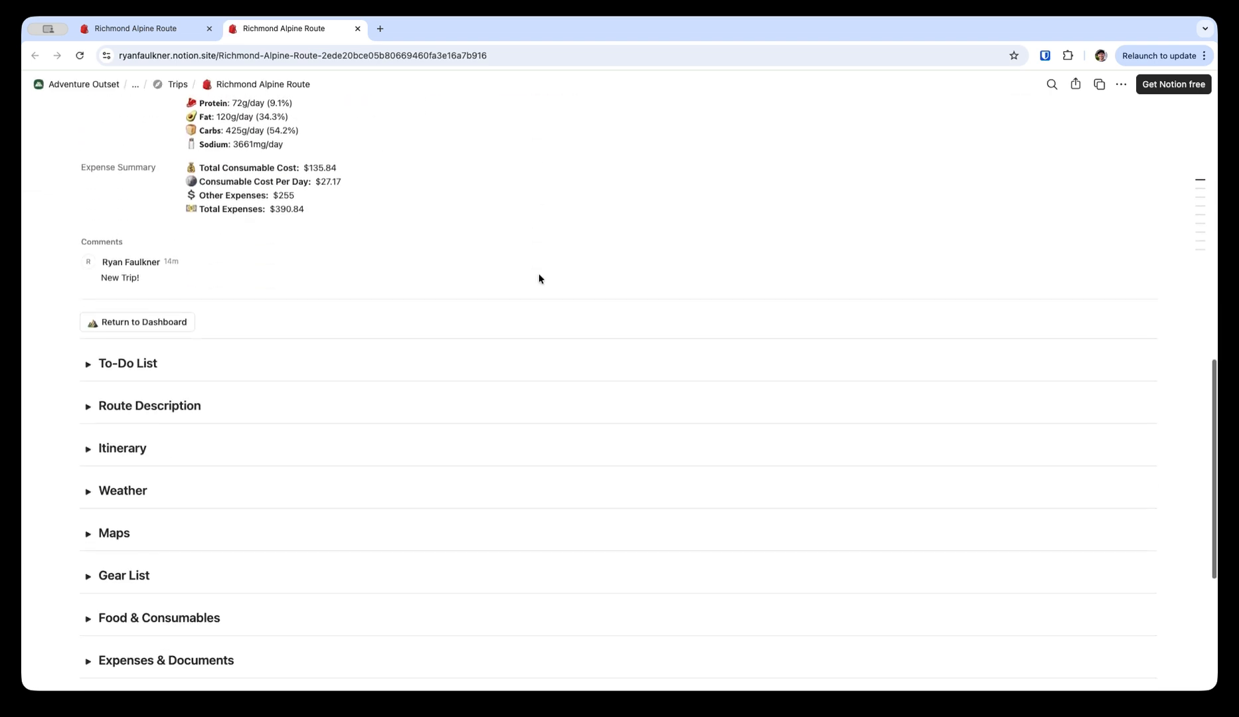
pyautogui.click(88, 500)
pyautogui.scroll(-10, 86, 502)
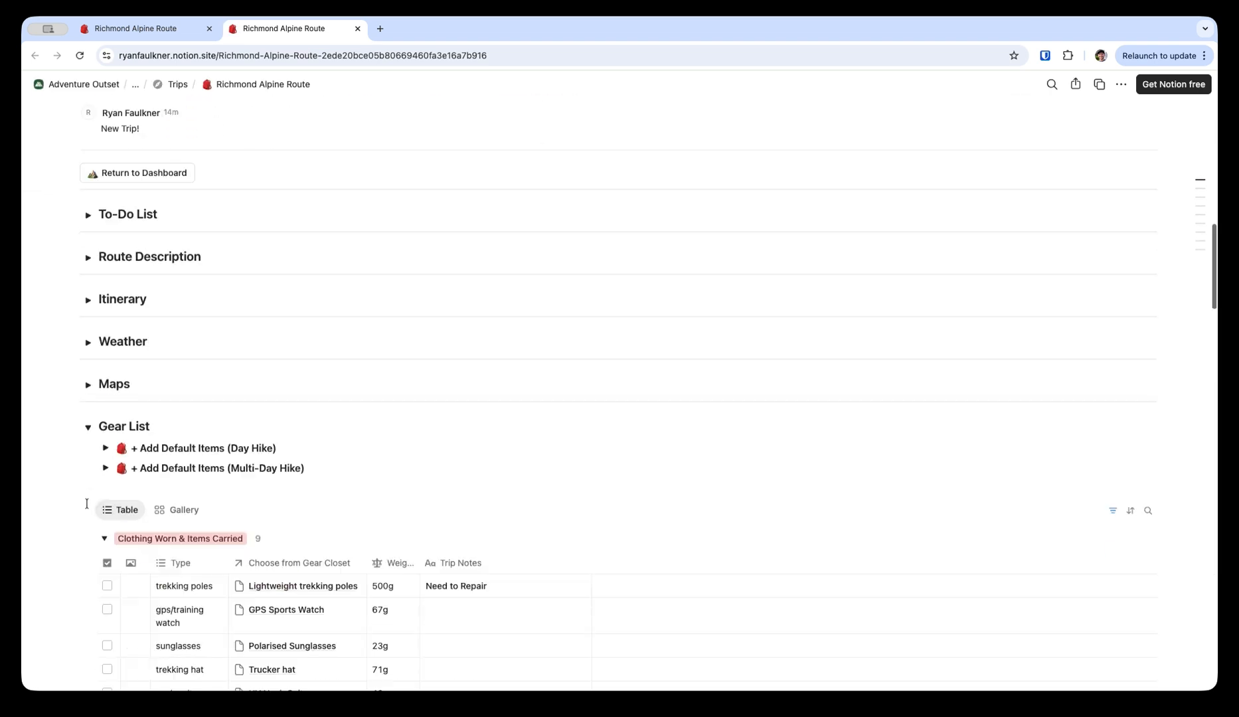
pyautogui.scroll(20, 86, 503)
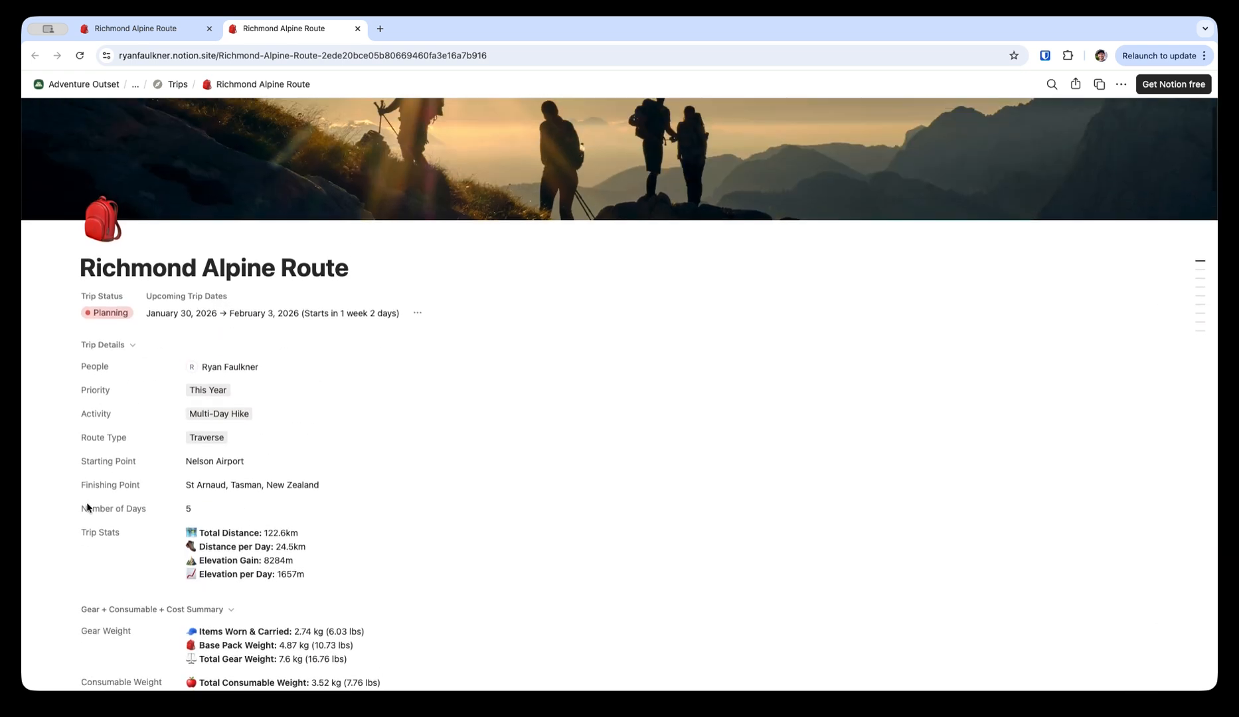
# Step: Switch back to the editable trip page and return to the Dashboard
pyautogui.click(136, 28)
pyautogui.click(1092, 87)
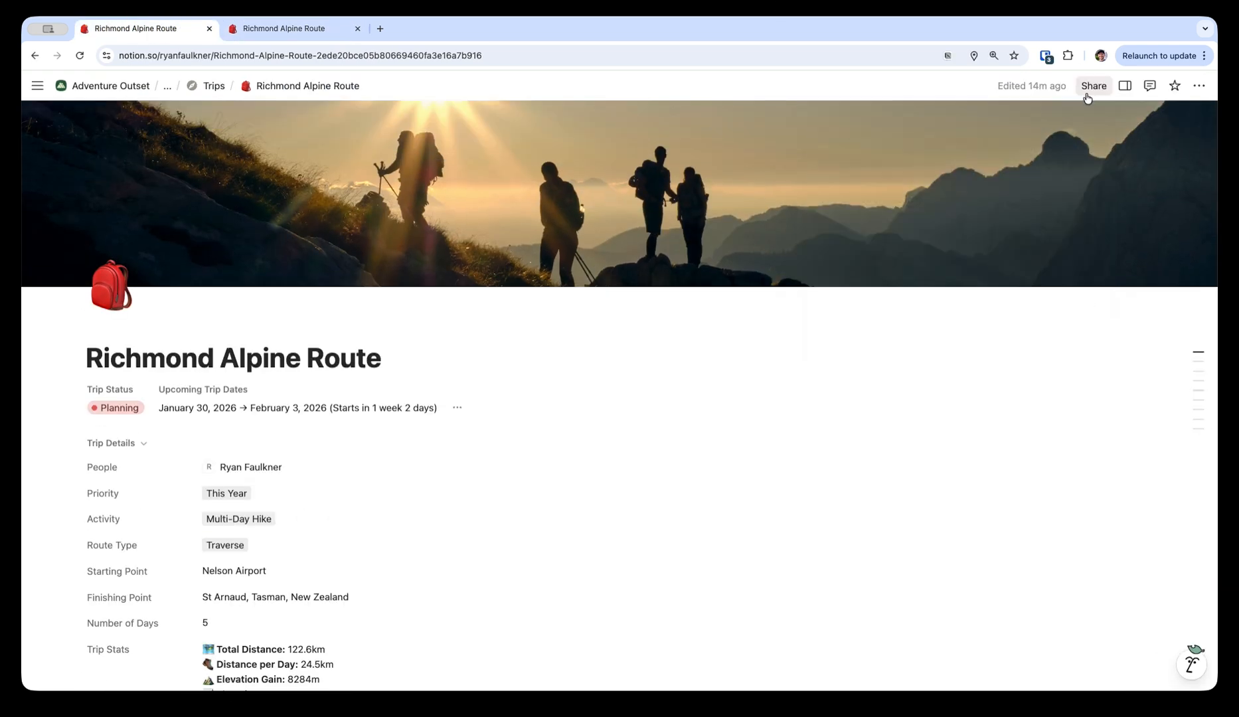
pyautogui.scroll(-4, 374, 454)
pyautogui.scroll(-7, 374, 454)
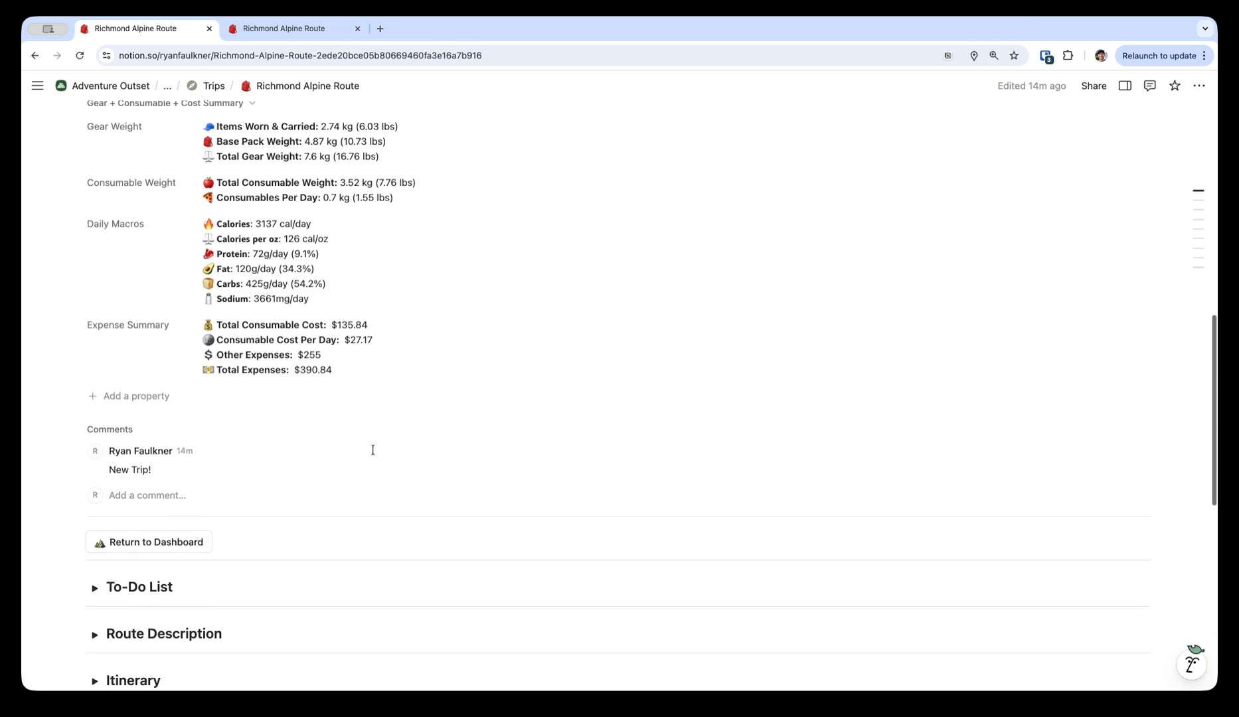
pyautogui.click(169, 485)
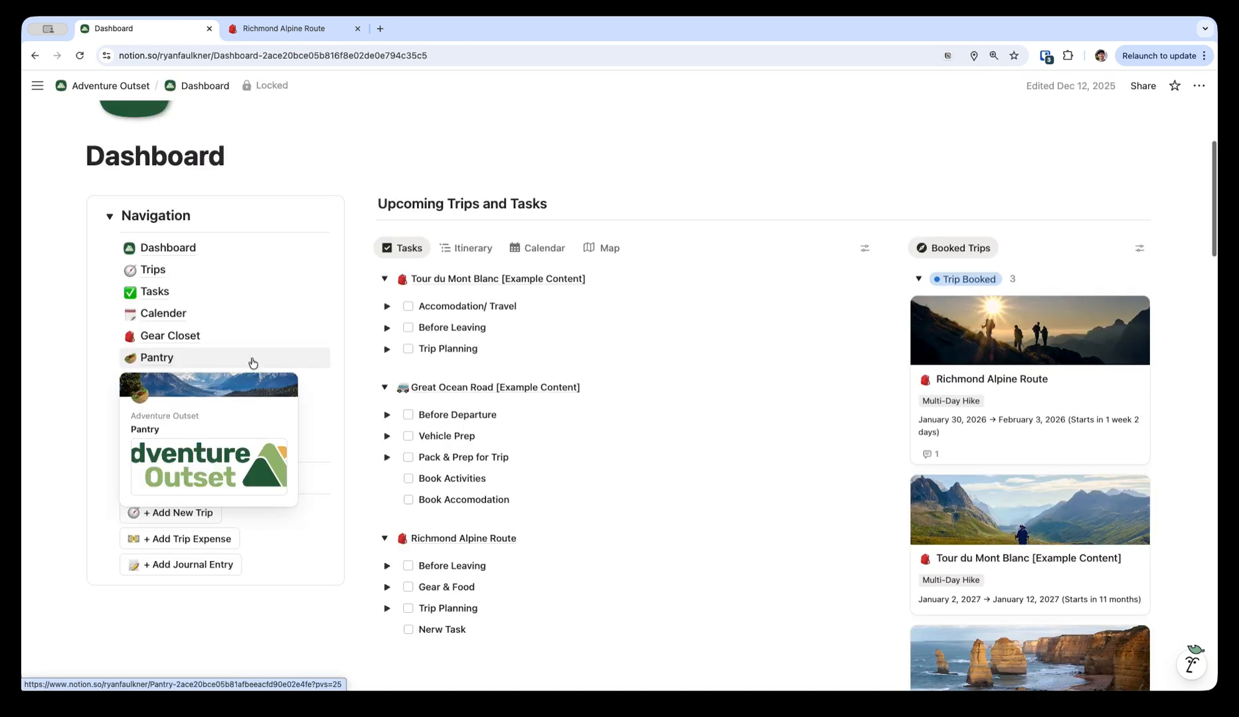
# Step: Examine the Dashboard's upcoming tasks, booked trips, trip table and the latest journal and expense updates
pyautogui.scroll(-2, 251, 359)
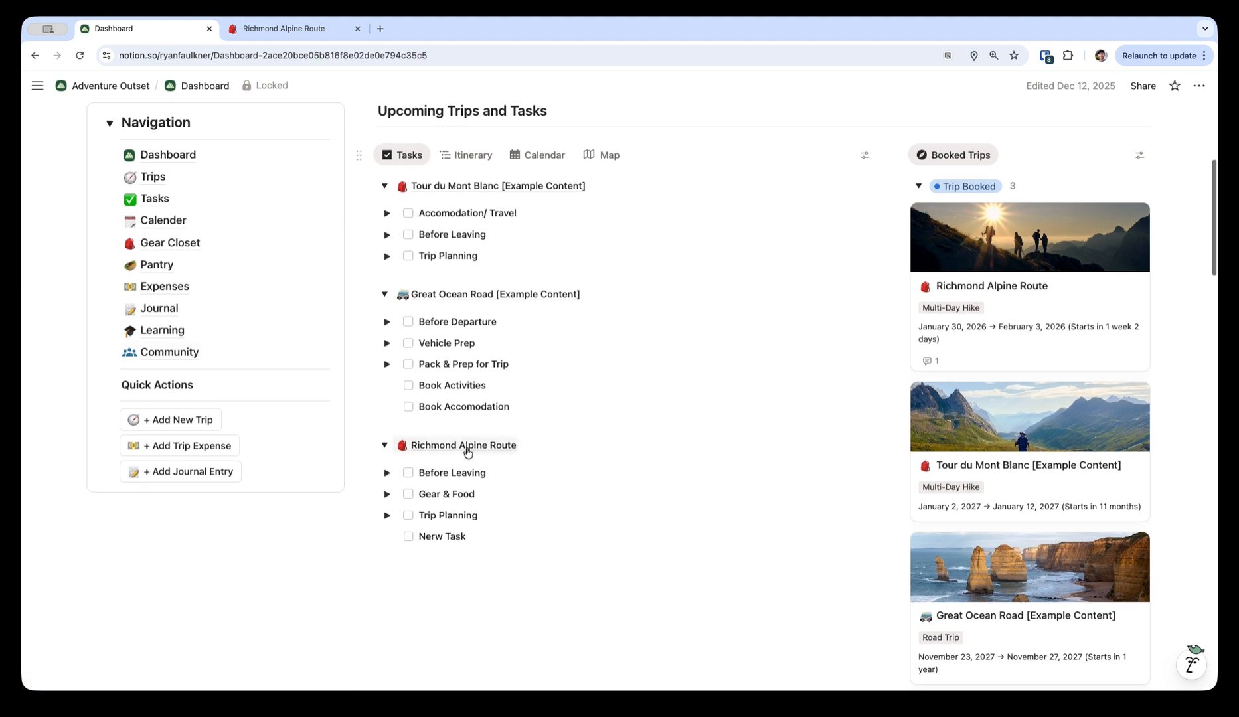
pyautogui.click(387, 473)
pyautogui.click(387, 473)
pyautogui.scroll(-1, 387, 478)
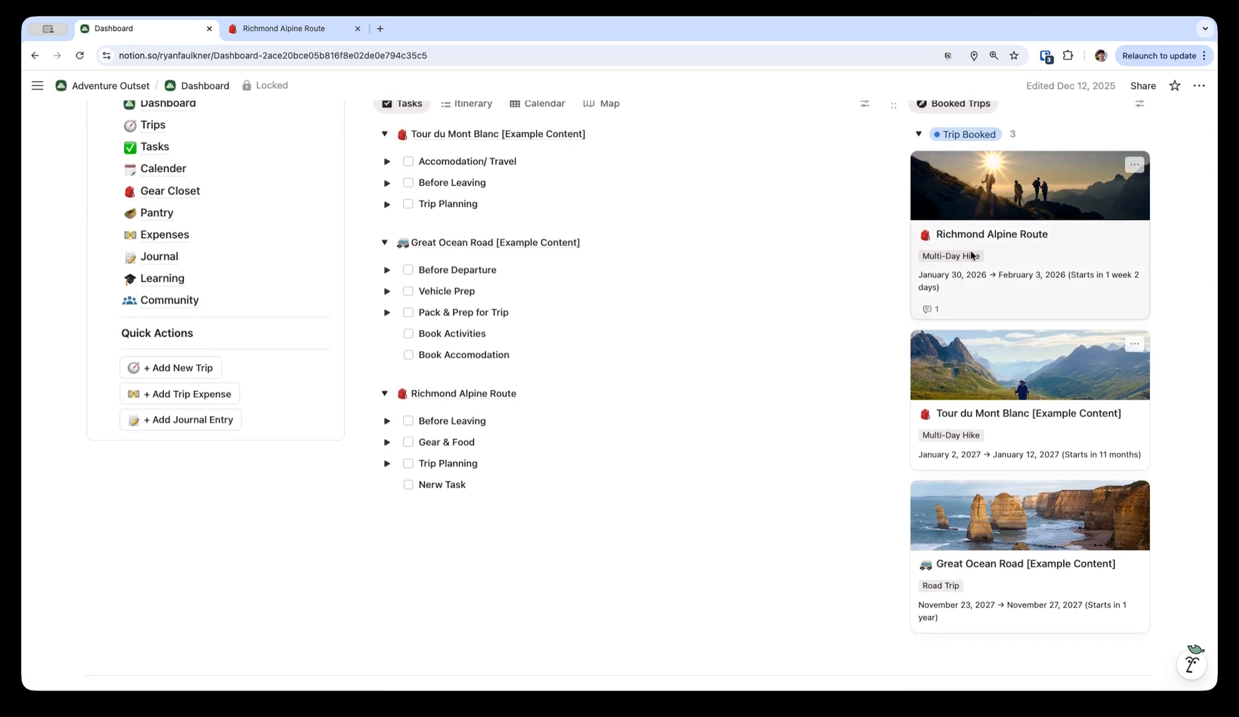
pyautogui.scroll(-5, 650, 435)
pyautogui.scroll(-2, 649, 436)
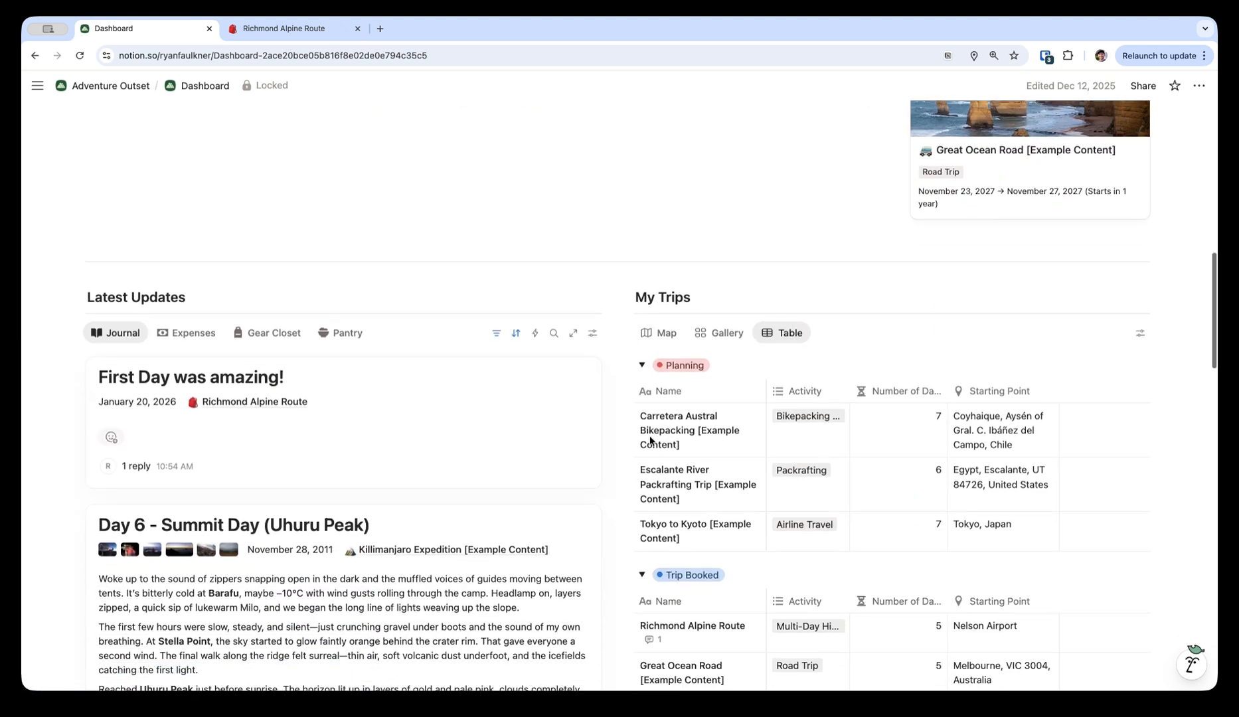
pyautogui.click(191, 333)
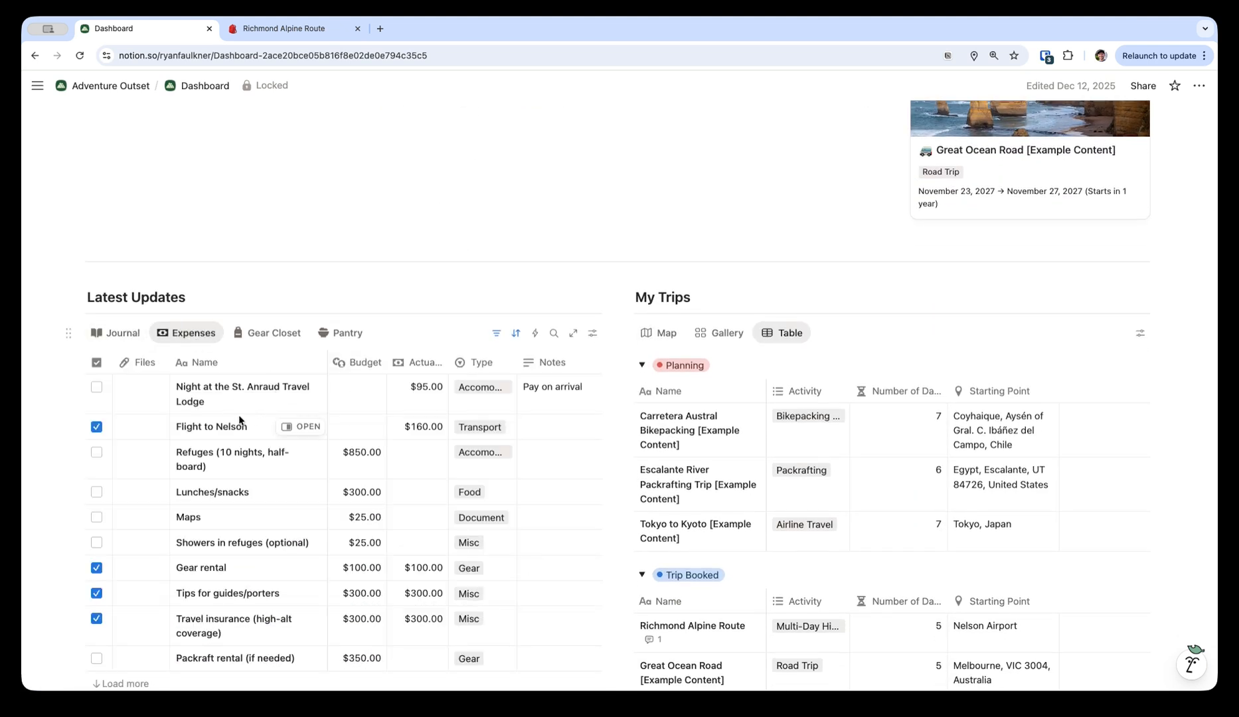
# Step: Show the upcoming trips as a map and inspect the pins around New Zealand and worldwide
pyautogui.scroll(7, 239, 418)
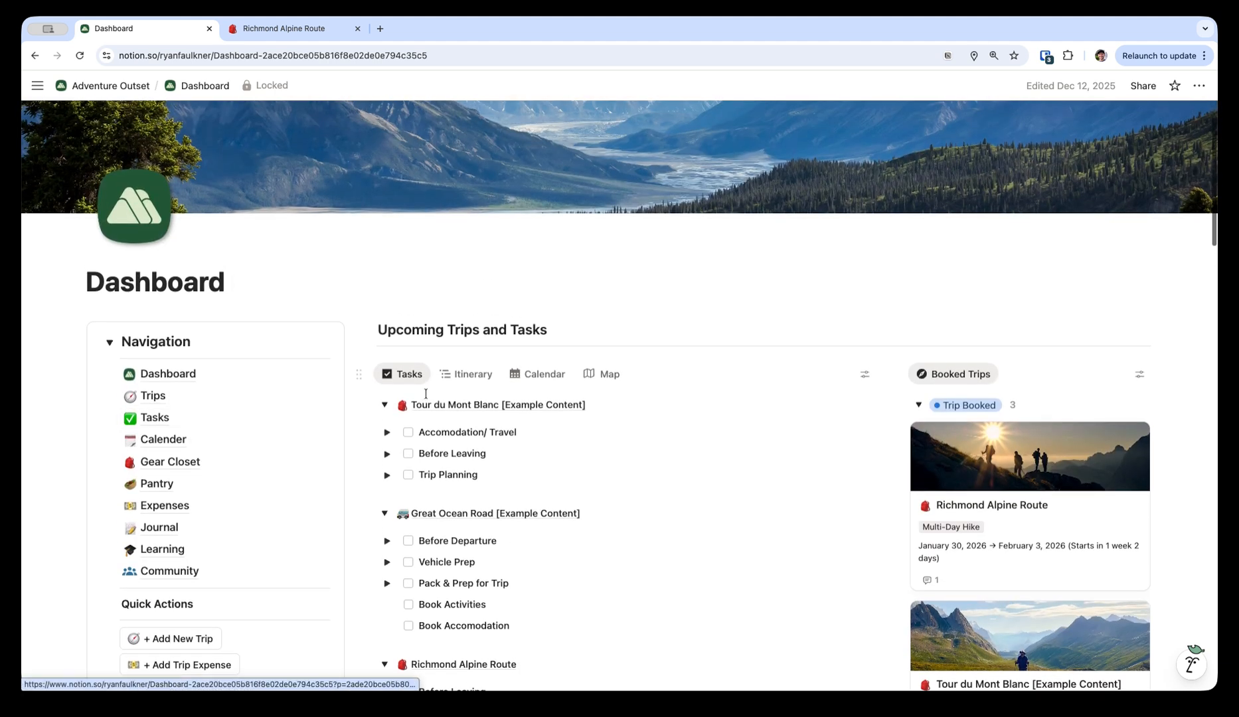
pyautogui.click(601, 374)
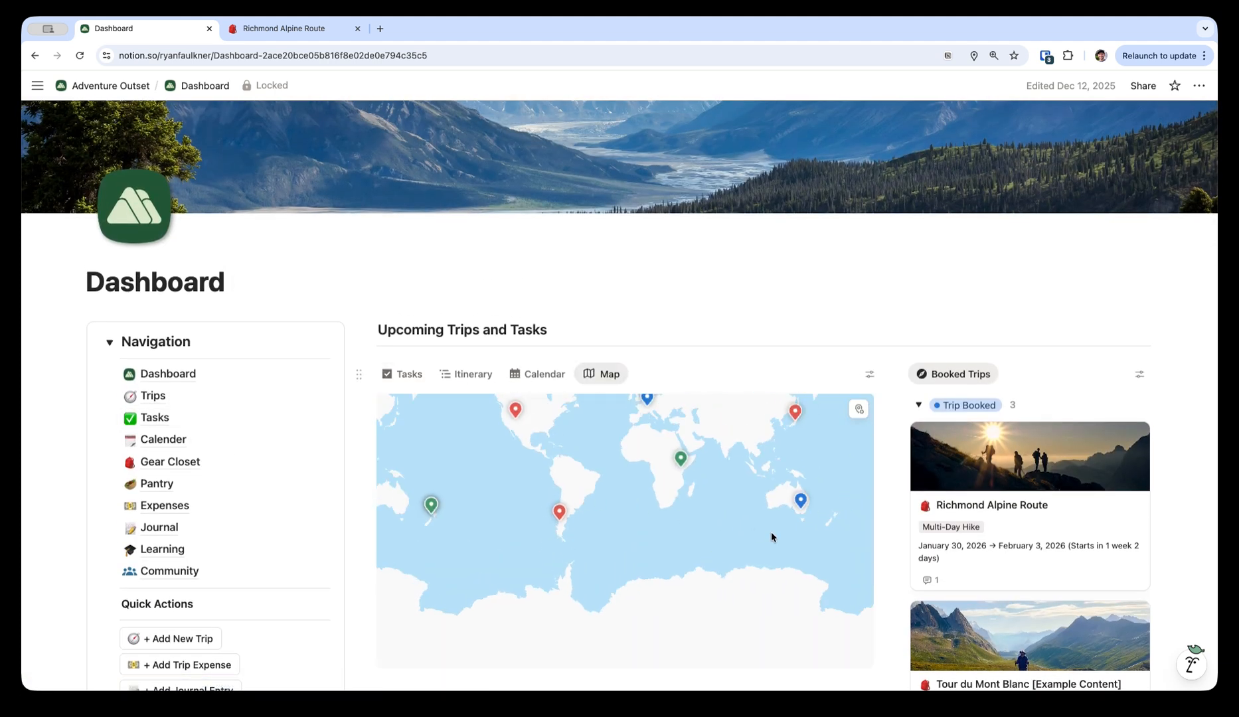
pyautogui.scroll(5, 826, 531)
pyautogui.moveTo(836, 509)
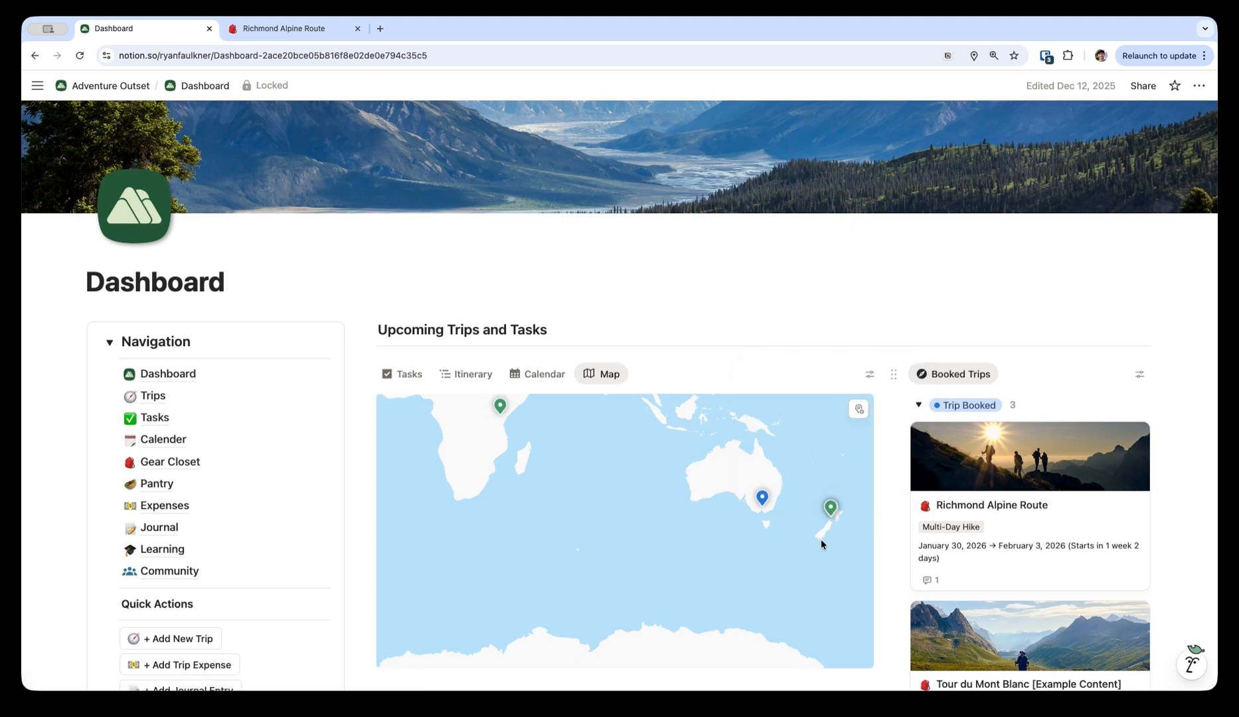
pyautogui.scroll(-5, 821, 540)
pyautogui.moveTo(665, 498); pyautogui.dragTo(658, 566)
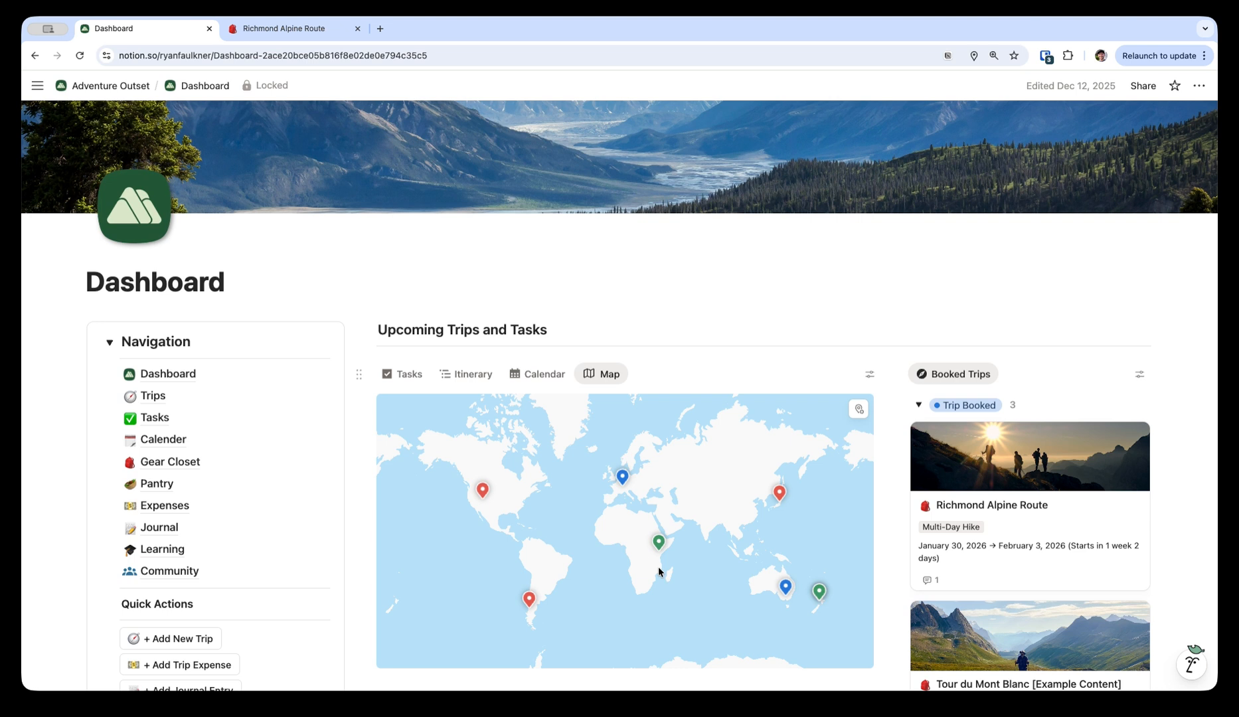